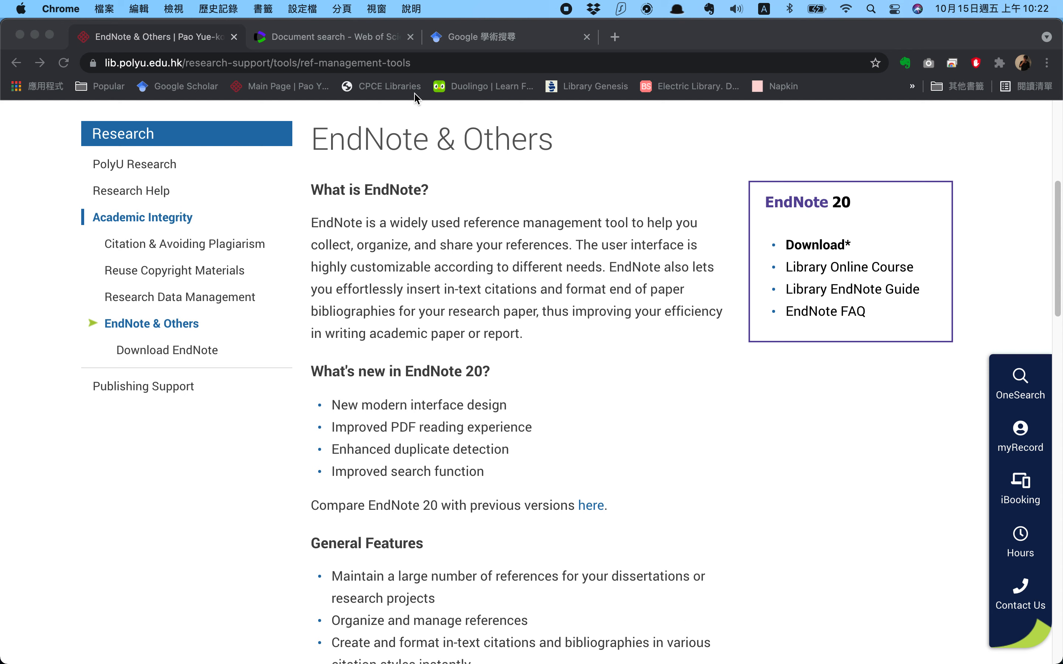
Close the EndNote page and open the Databases search of the Pao Yue-kong Library main page in a new tab
click(348, 67)
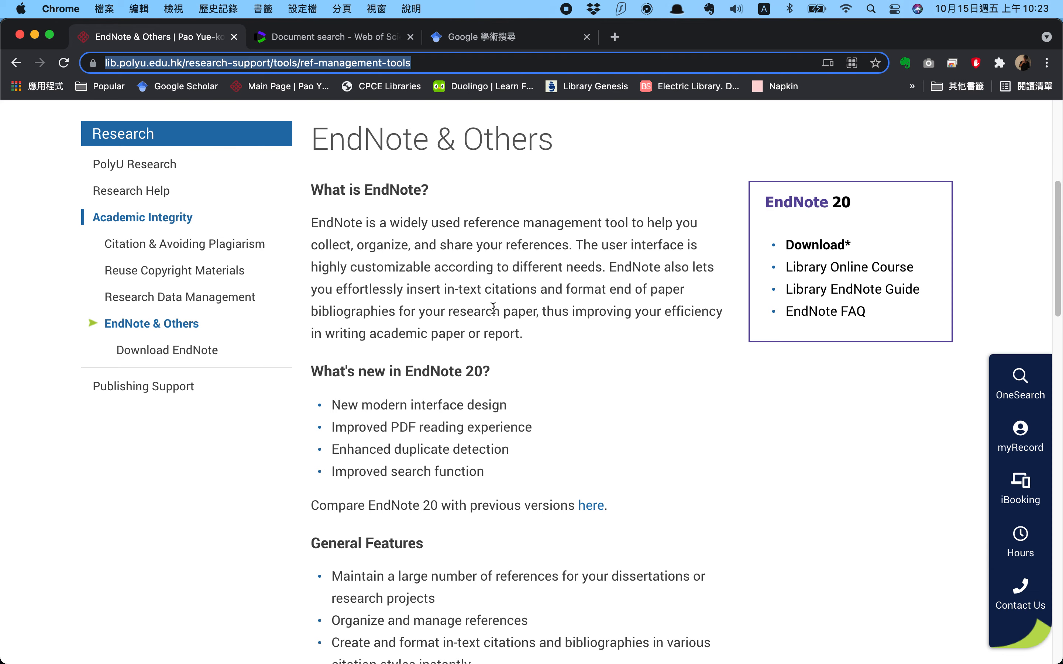
click(234, 37)
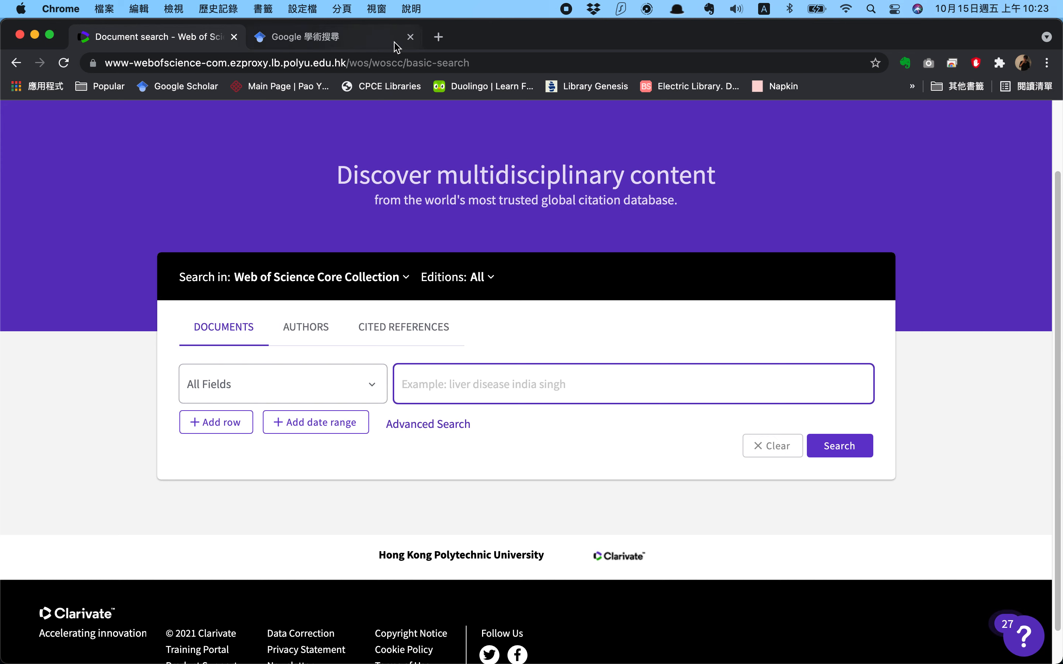
click(438, 37)
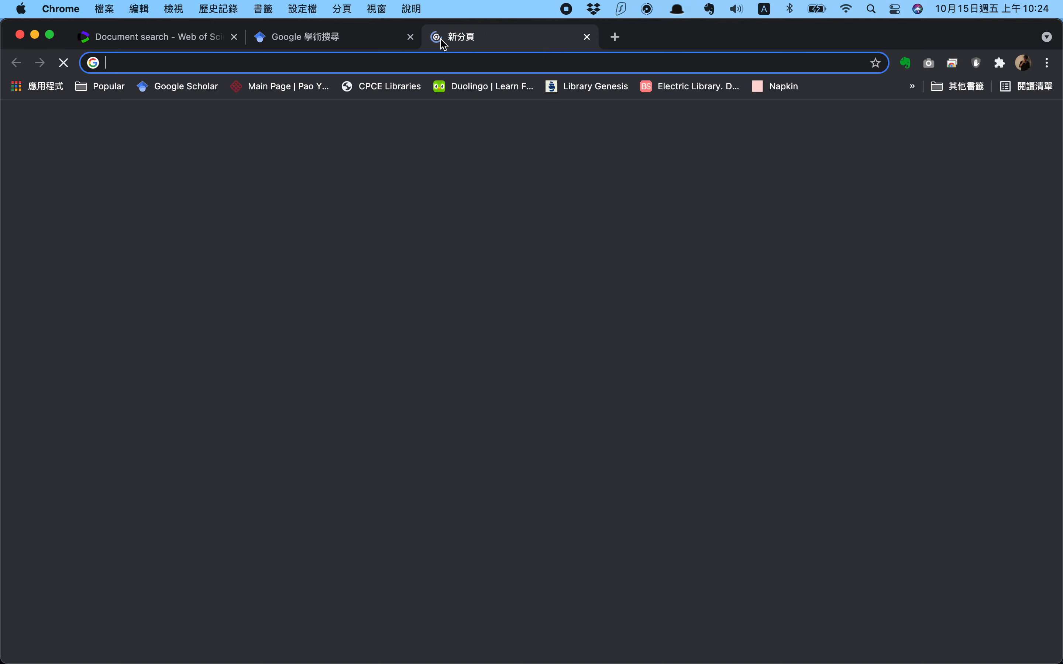
click(297, 92)
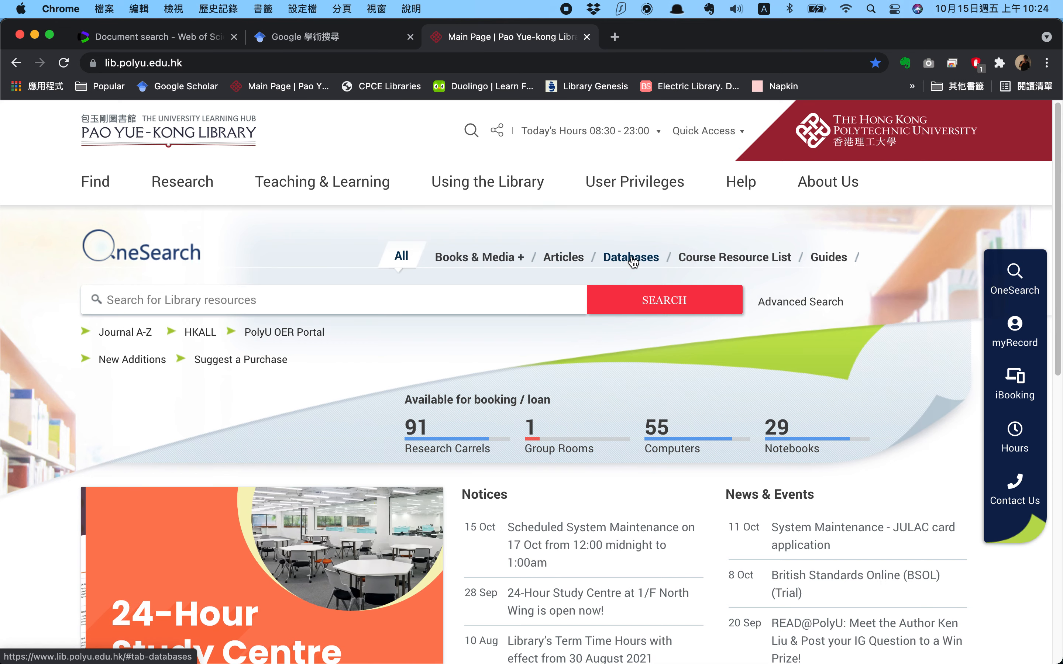
click(633, 260)
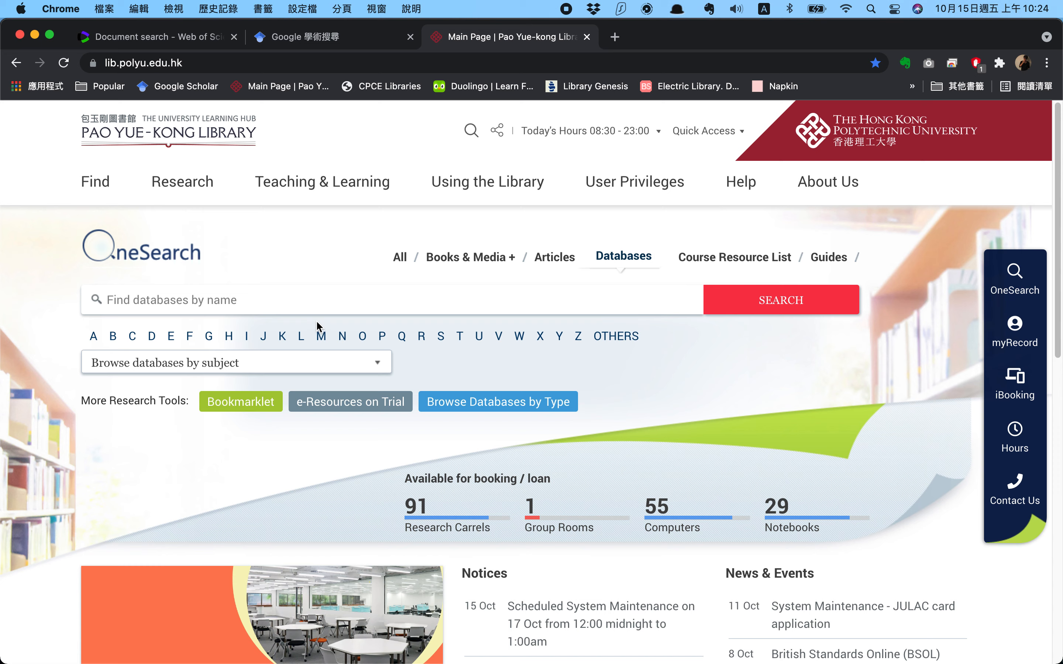
Browse the library databases by subject and open the Social Sciences (General) list
click(271, 374)
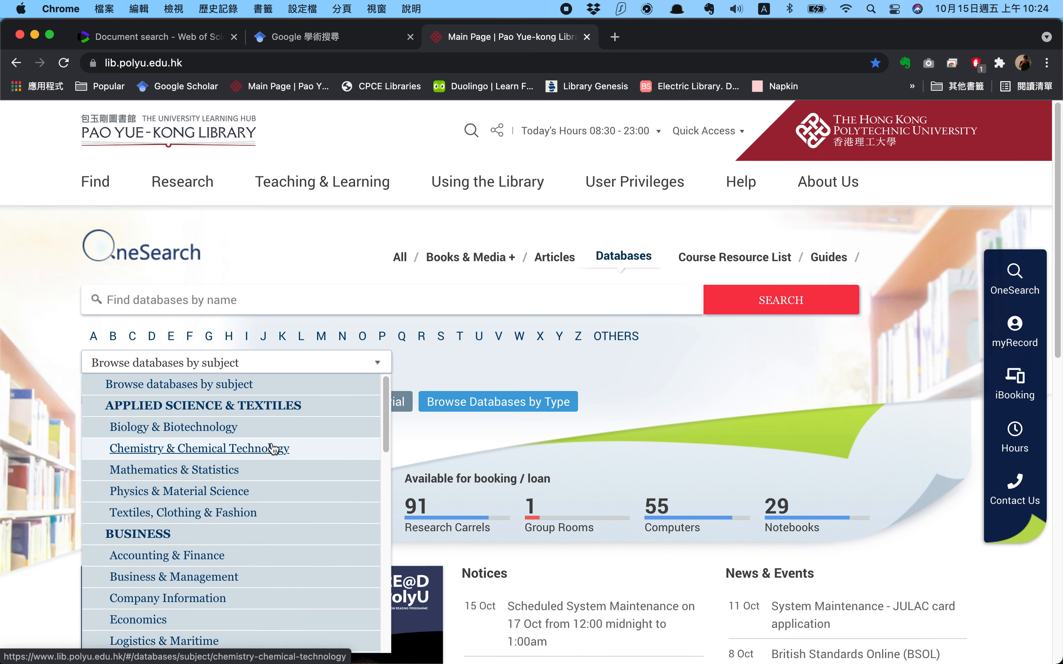
scroll(273, 446, down, 5)
scroll(272, 448, up, 3)
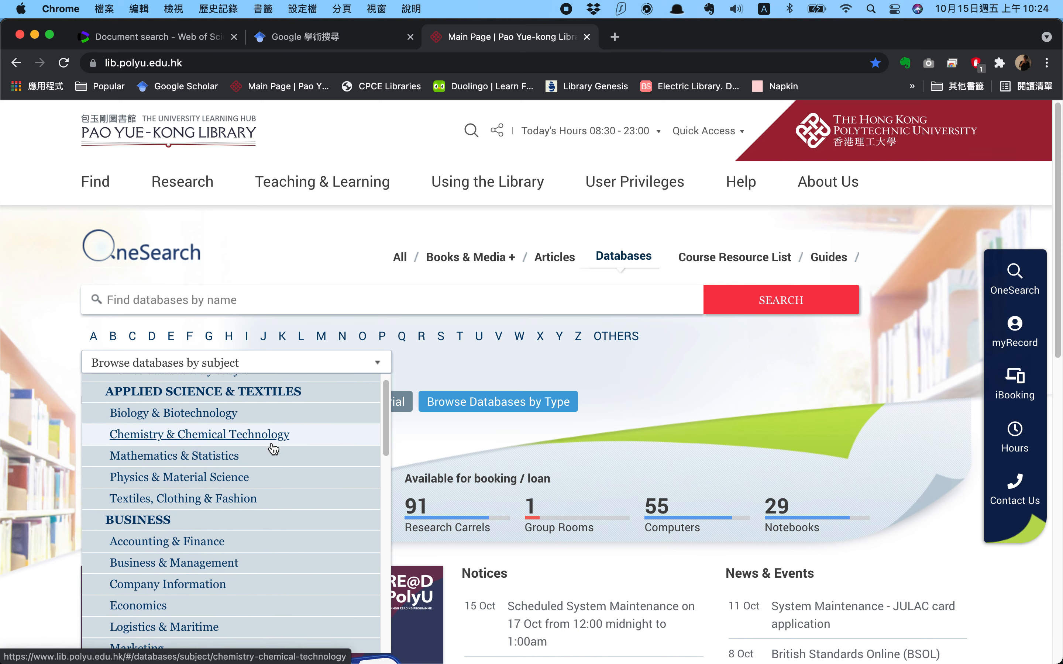
scroll(272, 448, down, 4)
scroll(273, 448, down, 4)
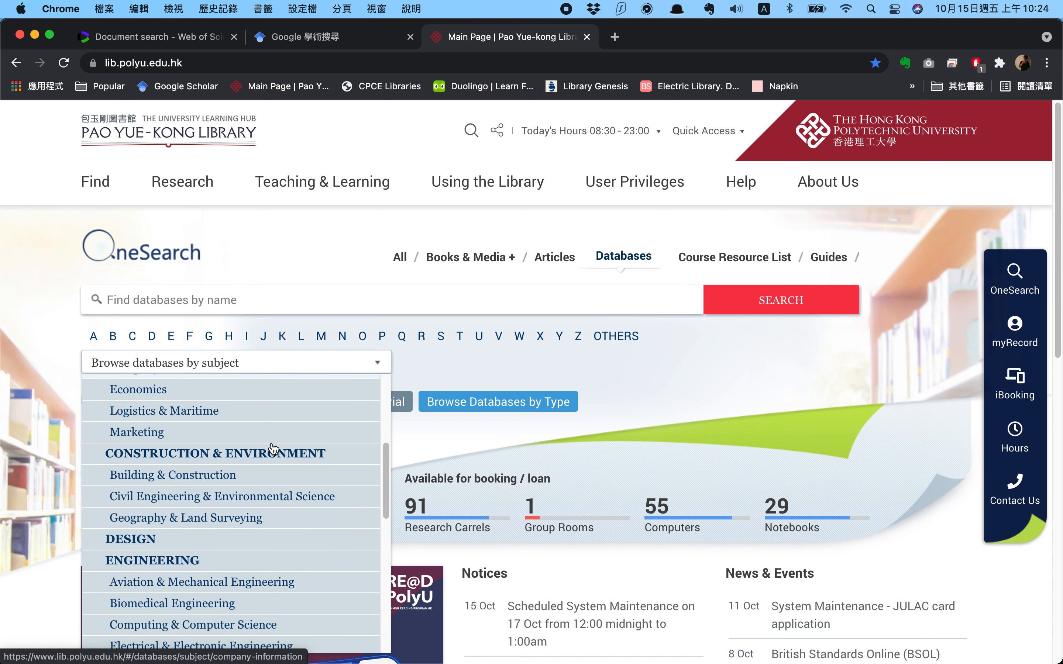
scroll(273, 448, down, 3)
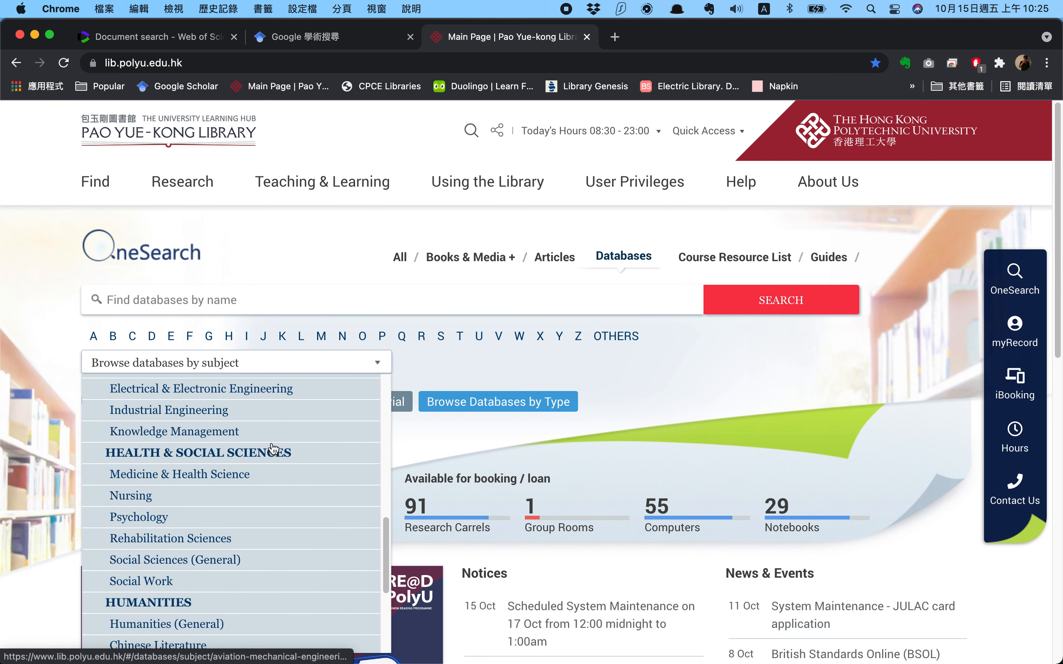
click(145, 561)
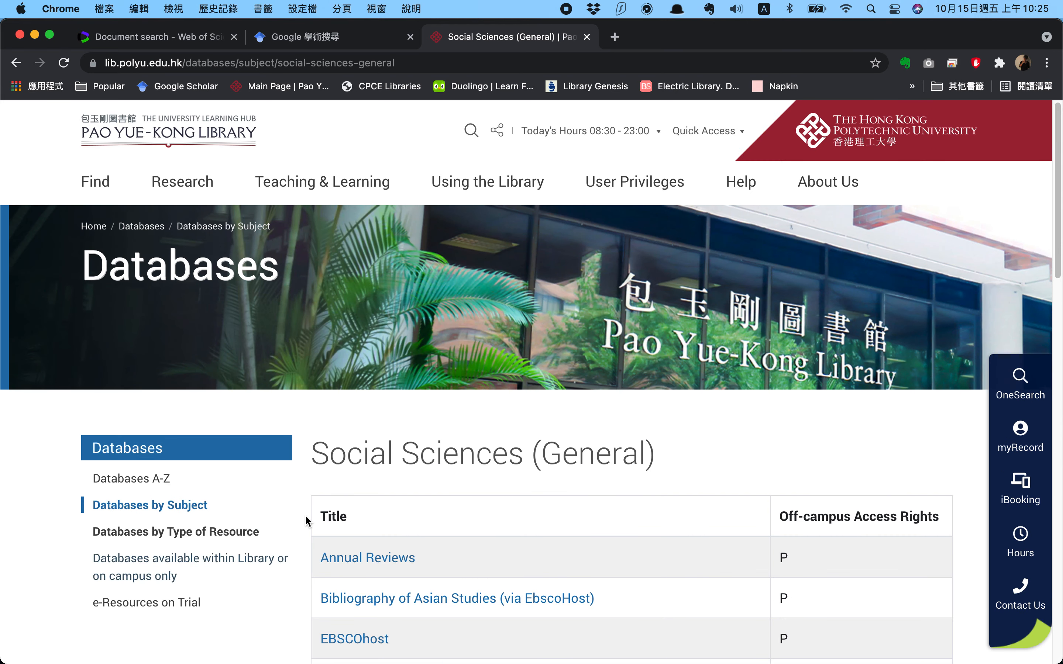
Examine the Social Sciences (General) database titles down to the Web of Science entry, and close the library page
scroll(516, 480, down, 5)
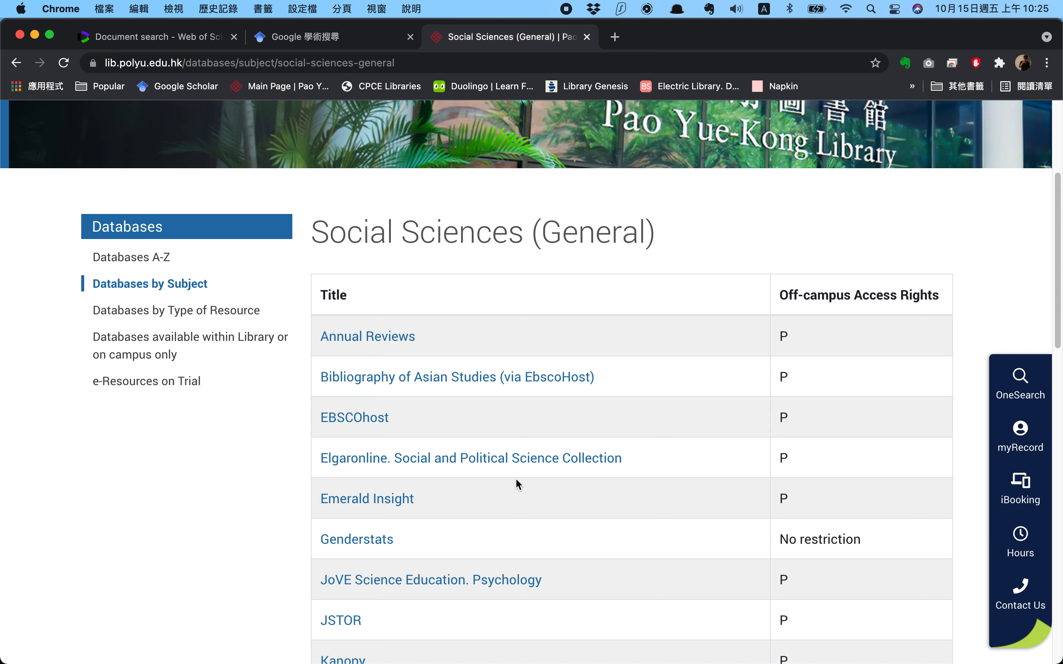
scroll(515, 478, down, 1)
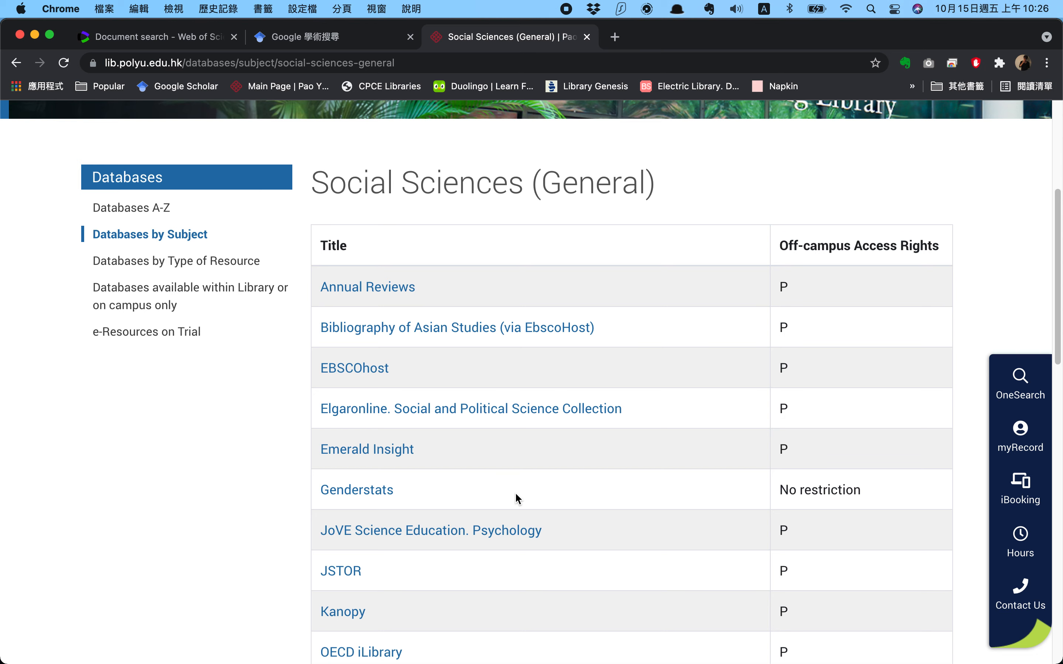
scroll(517, 500, down, 5)
scroll(518, 505, down, 8)
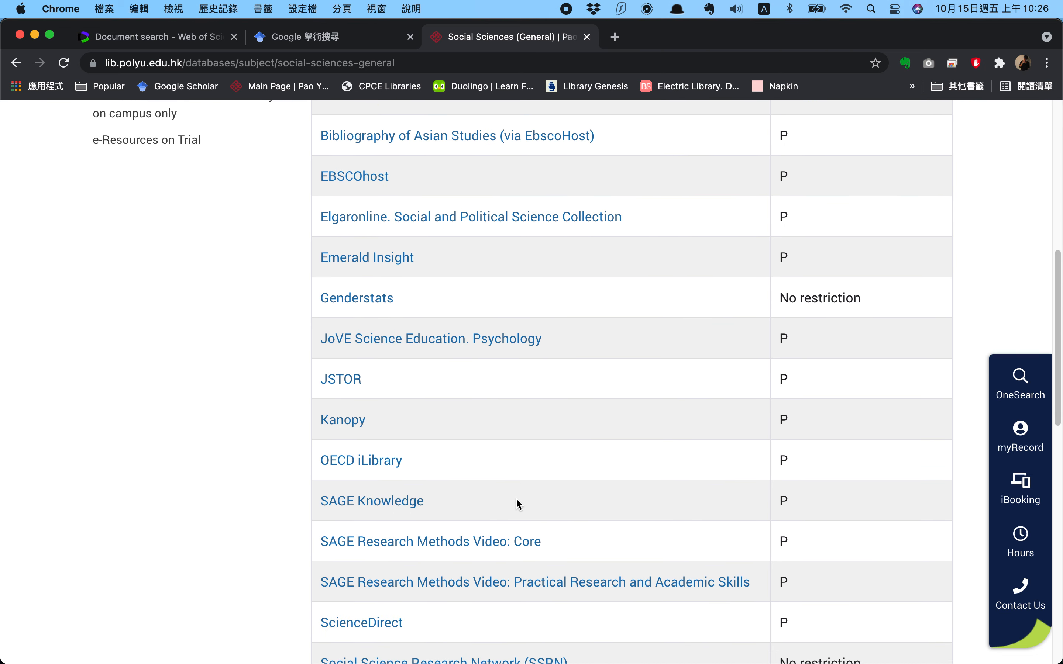
scroll(519, 505, down, 1)
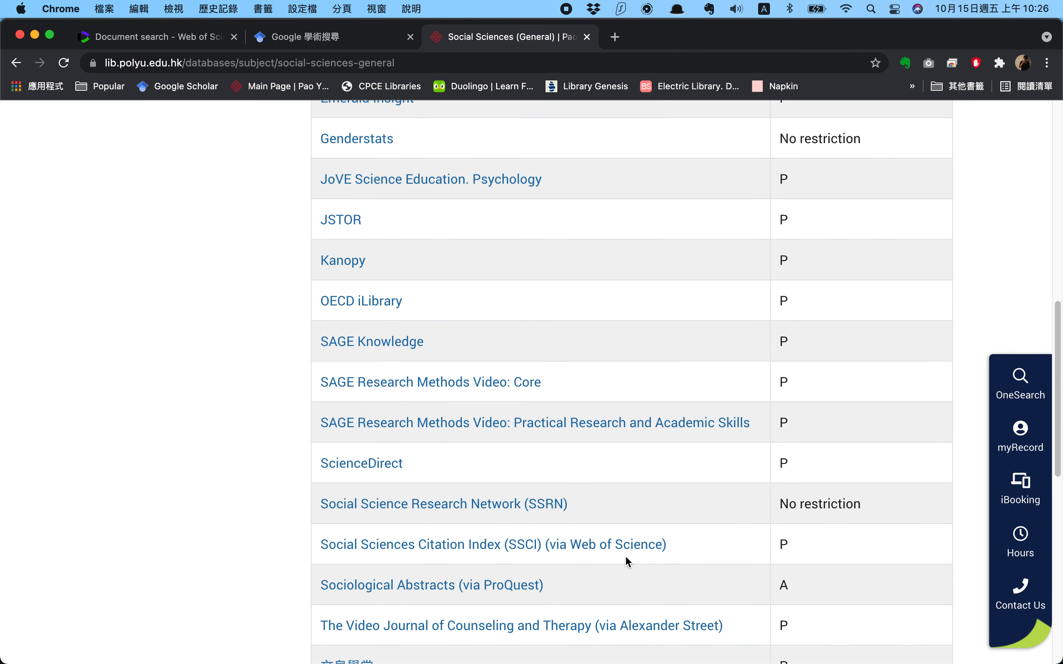
scroll(624, 555, up, 4)
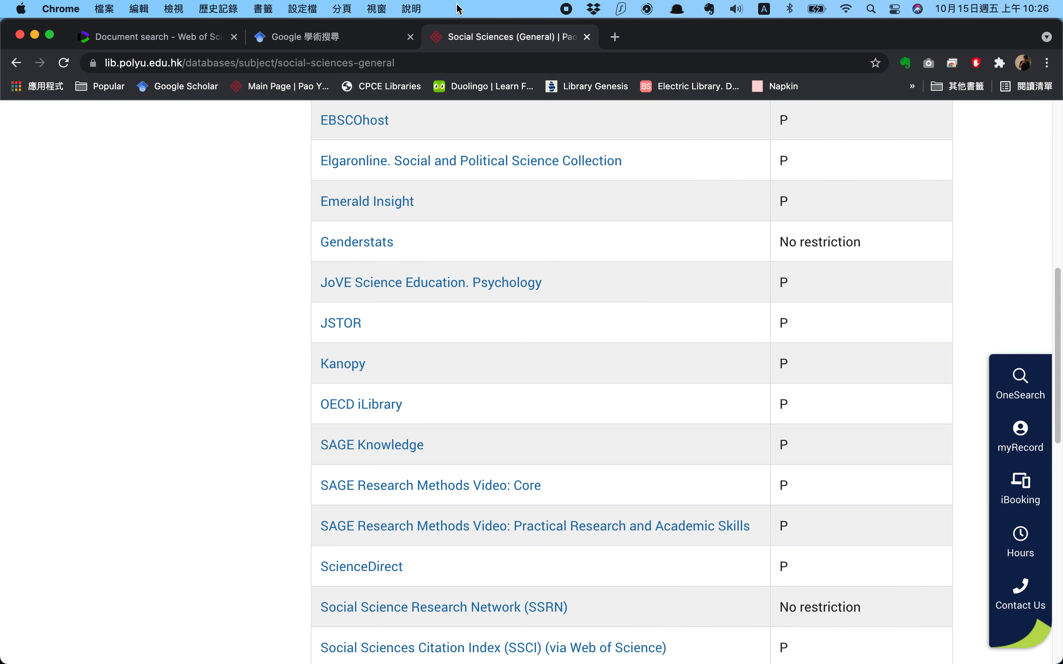
click(587, 37)
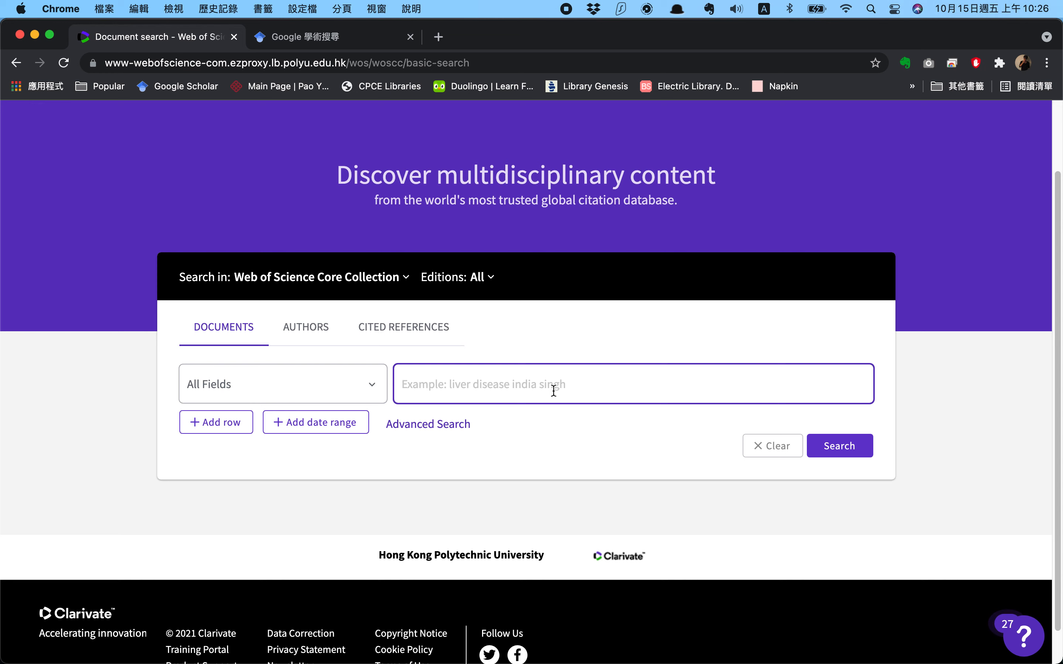
Search all fields of the Web of Science Core Collection for "gender public space" and dismiss the results page tour
scroll(553, 392, up, 3)
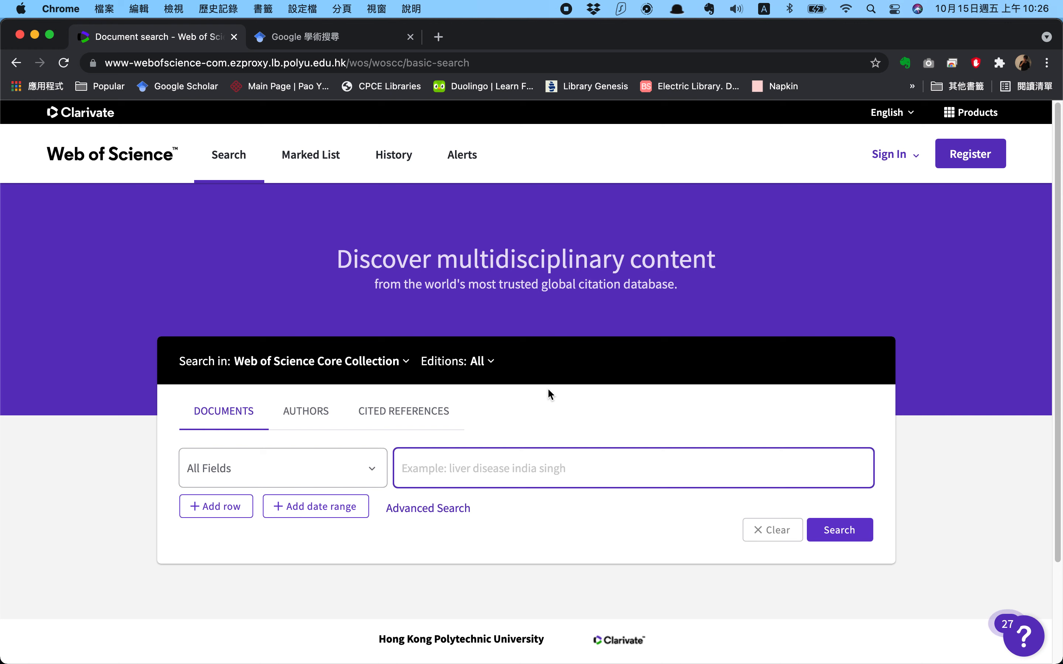
text(gender)
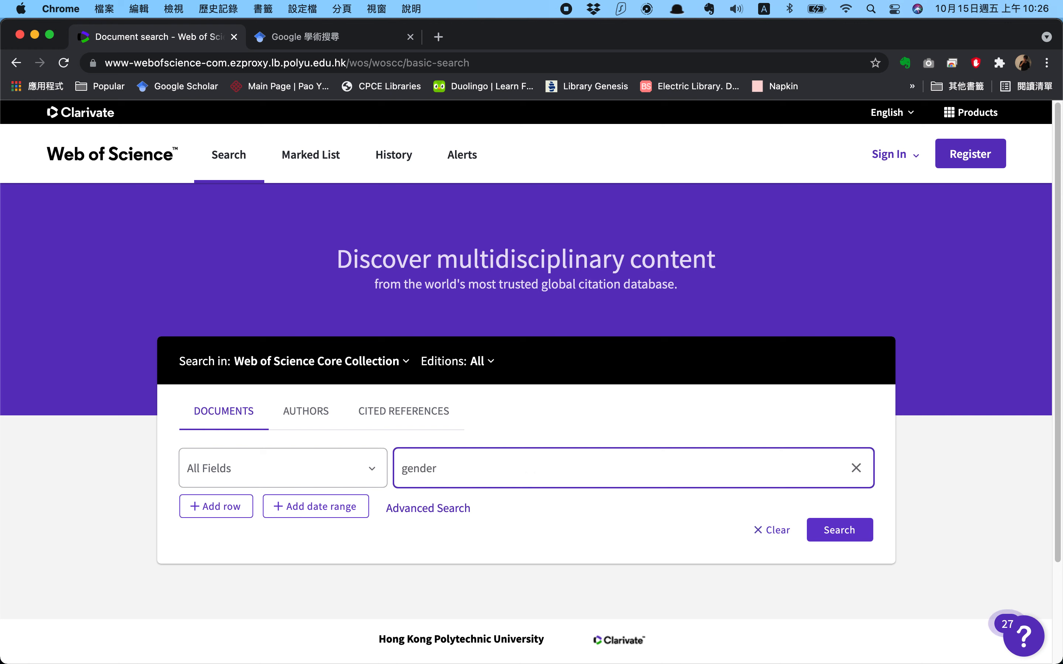
text( public space)
key(Return)
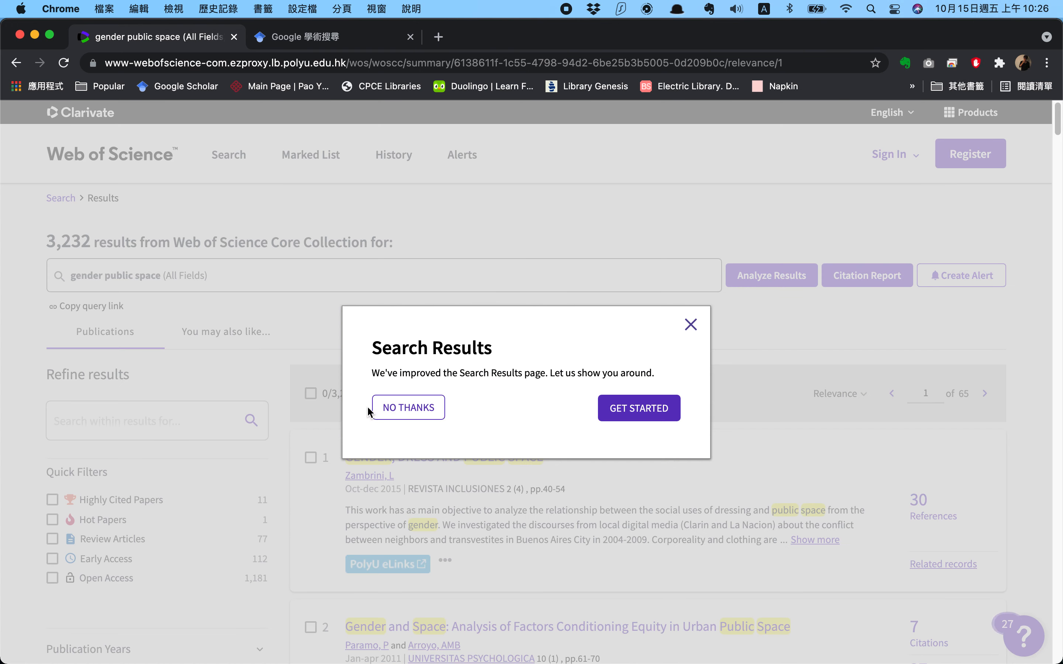
click(691, 325)
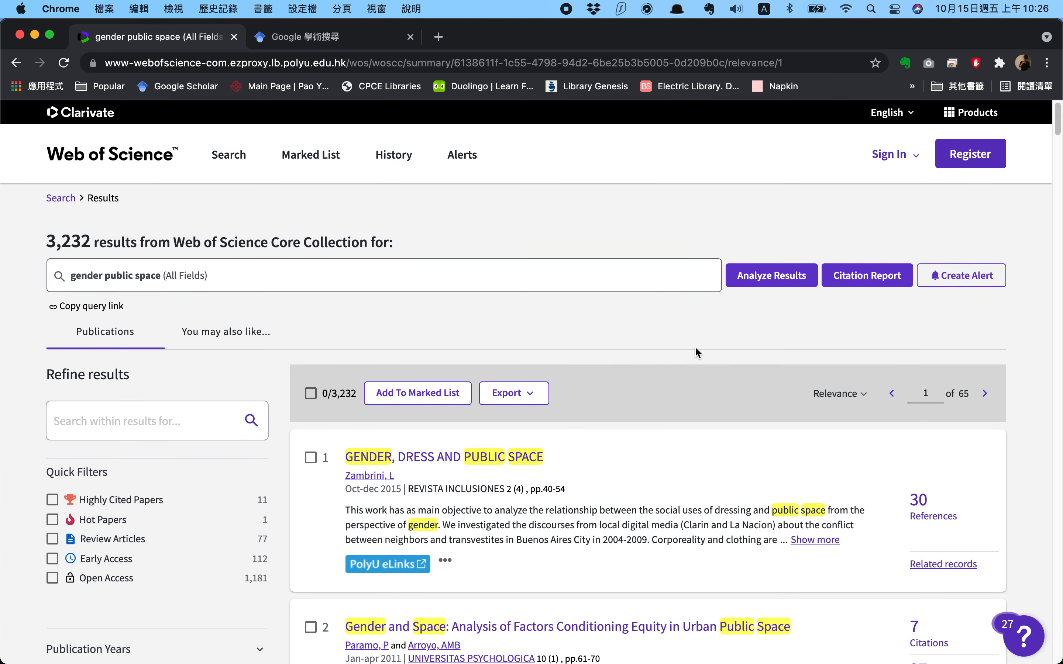
Return to the document search form, check the searchable field options, and rerun the query with All Fields kept
click(16, 63)
click(268, 383)
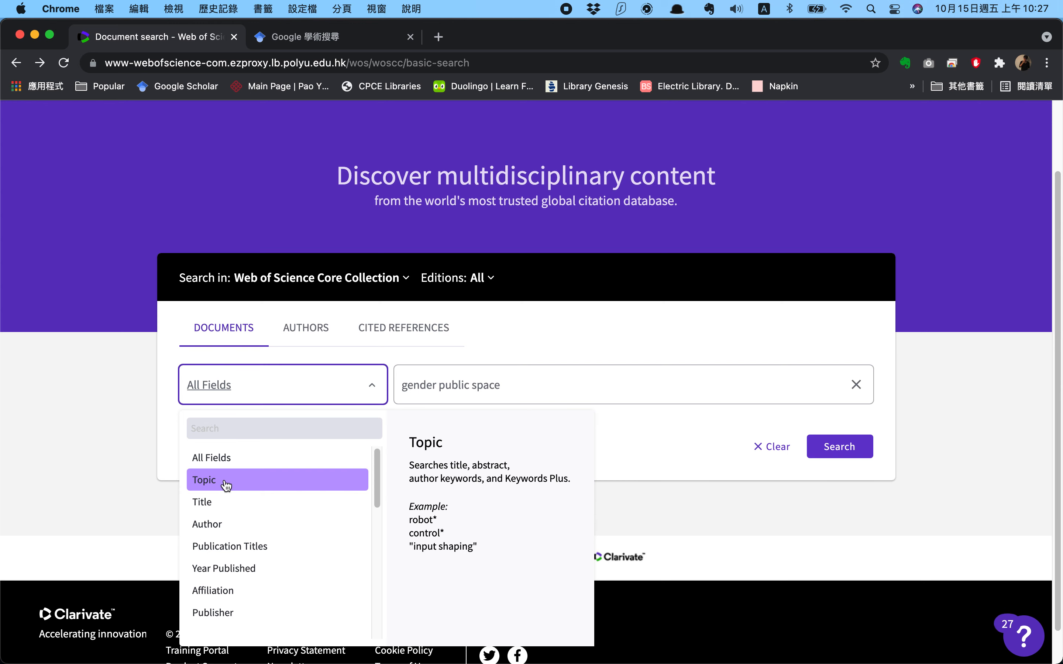
click(732, 527)
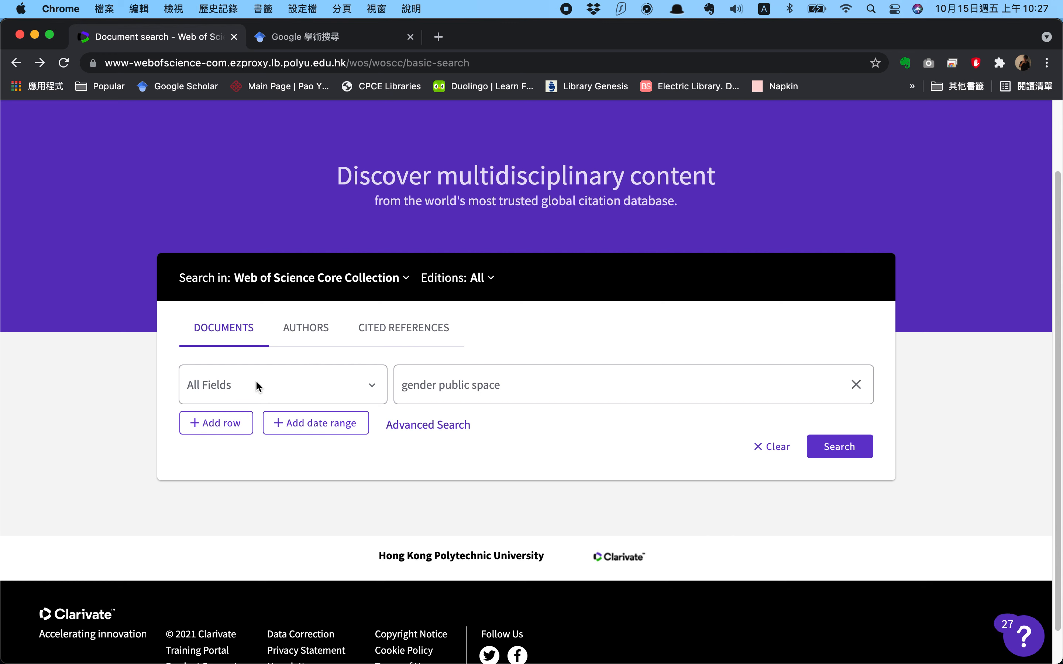
click(834, 447)
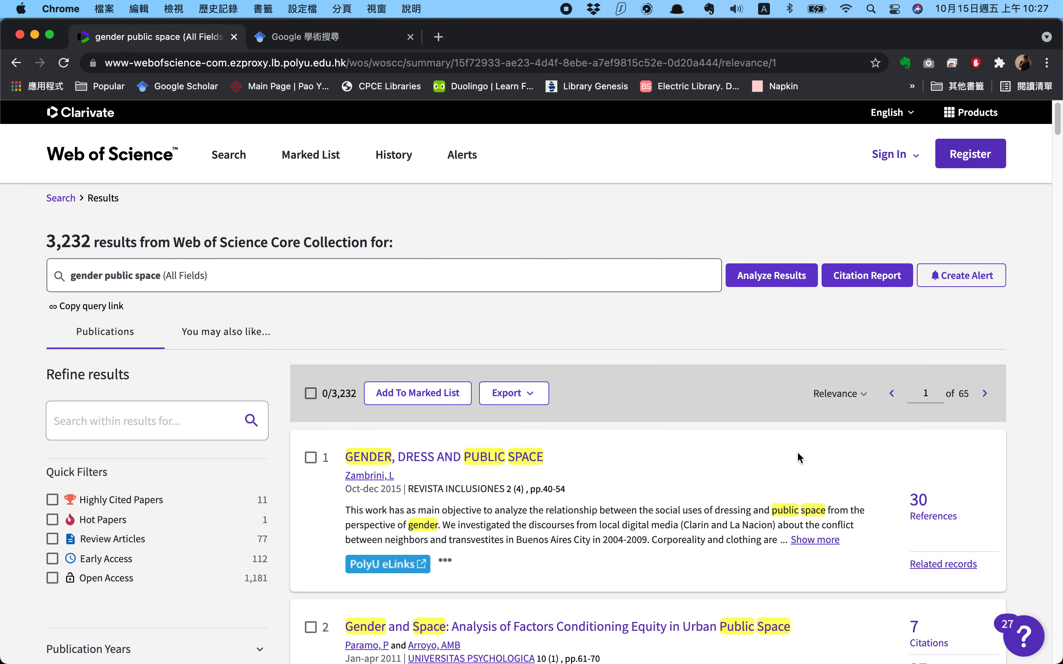
Examine the result count, the first record's extra options and the first few articles in the results list
drag(44, 240, 137, 242)
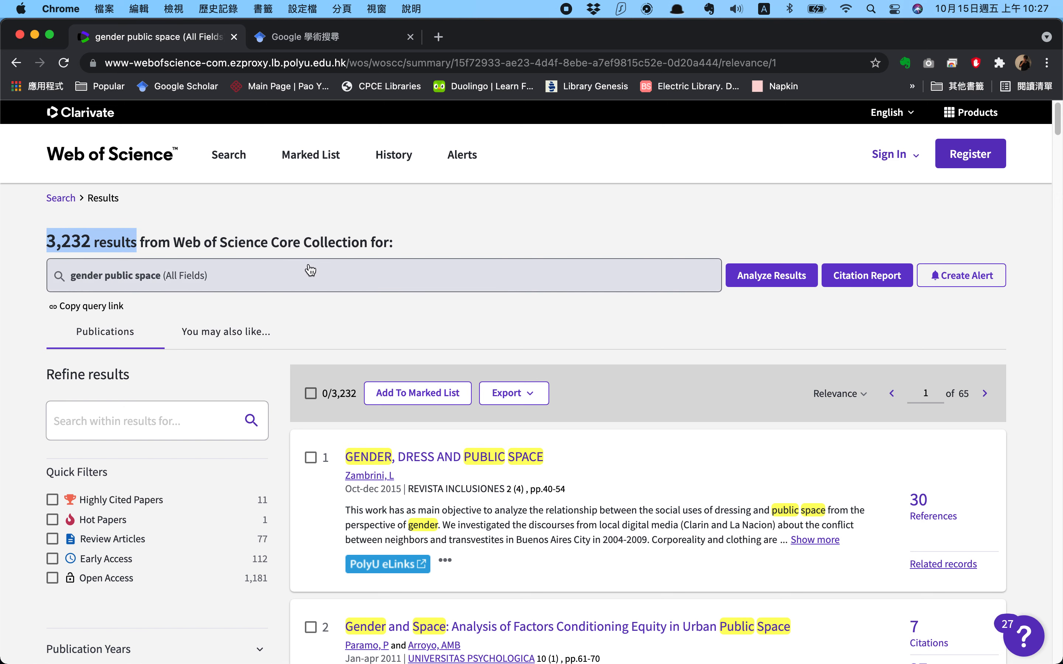
scroll(812, 469, down, 3)
click(446, 415)
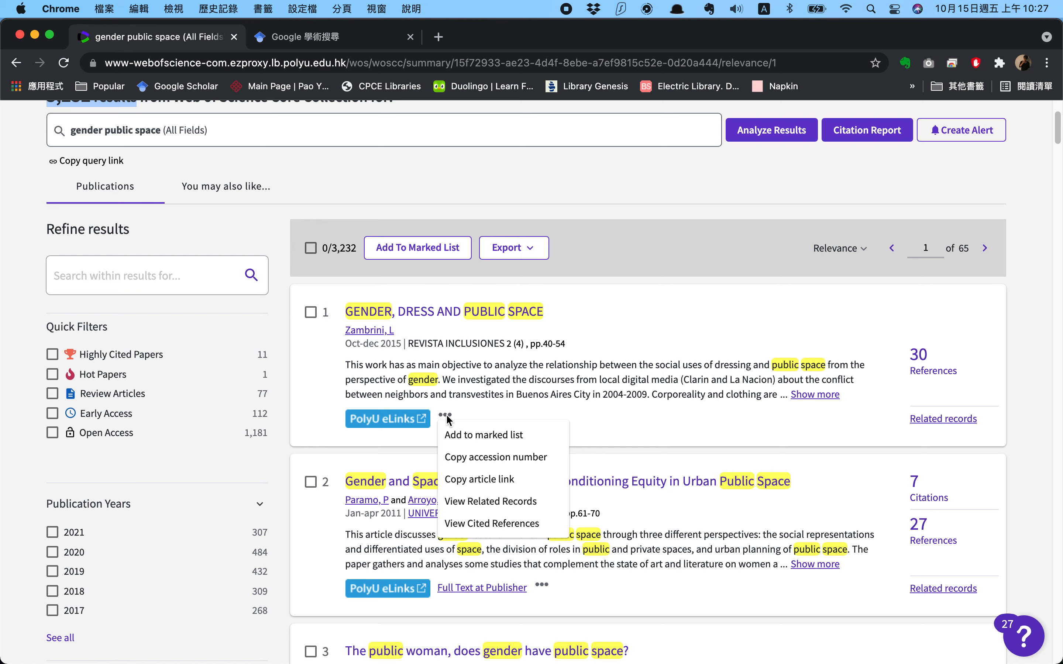
click(447, 417)
scroll(641, 416, down, 4)
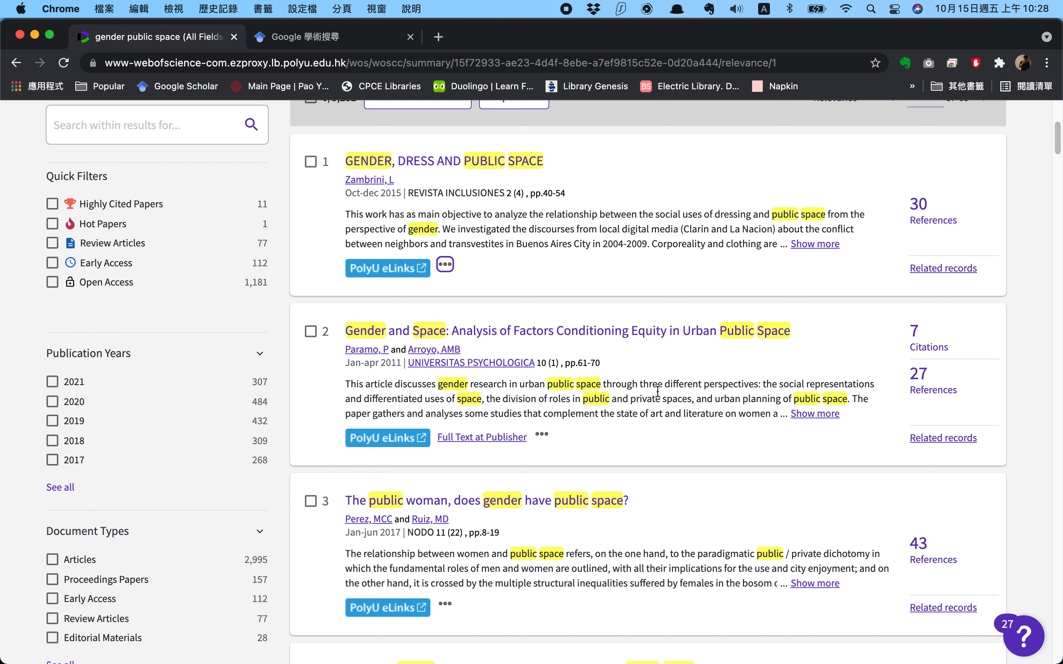
scroll(675, 431, down, 3)
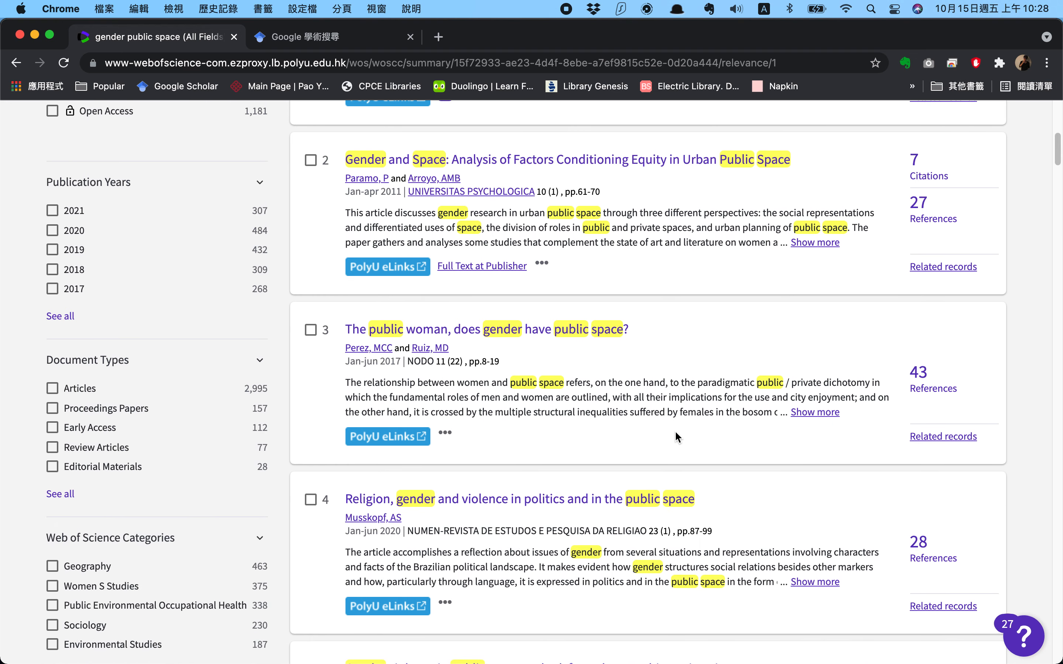
scroll(675, 436, up, 4)
scroll(674, 432, up, 4)
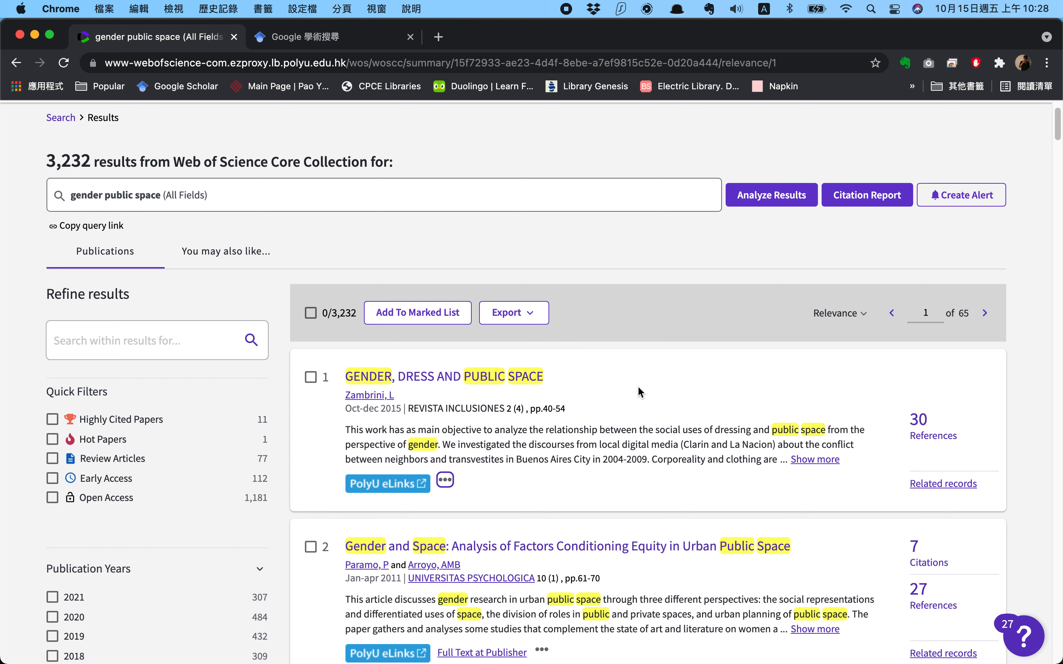
Select the first three articles in the search results
click(311, 384)
scroll(333, 496, down, 2)
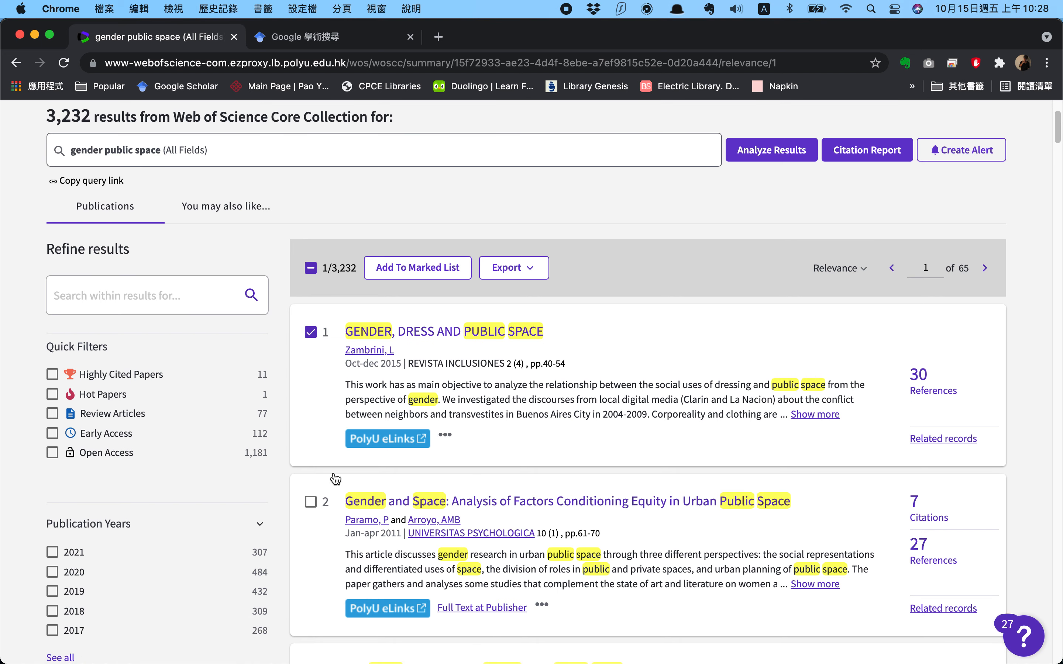
click(314, 461)
scroll(312, 536, down, 1)
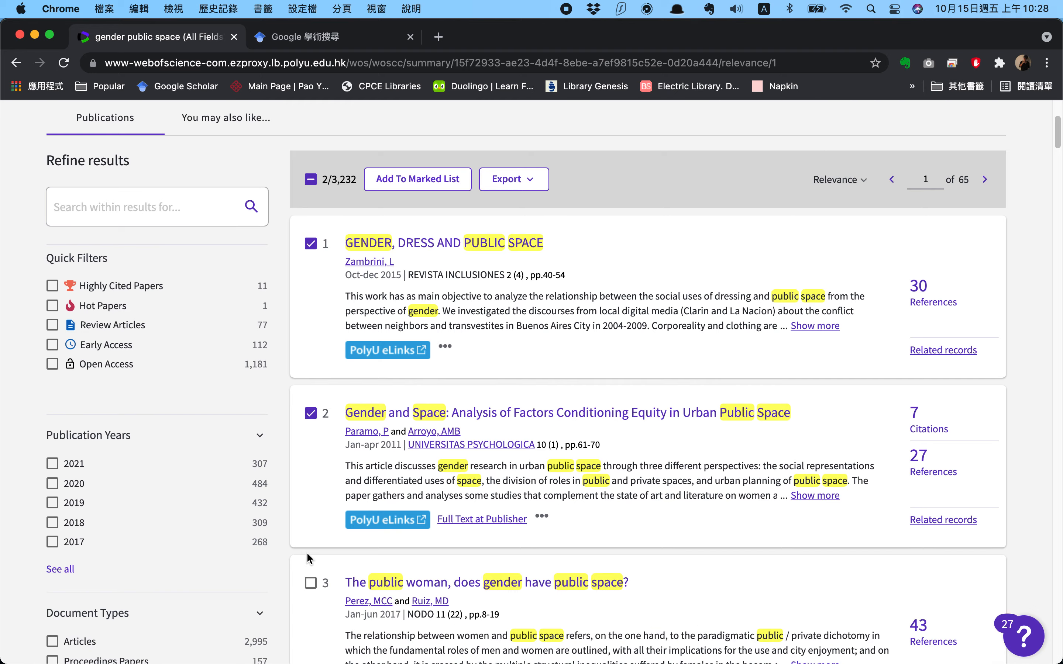
click(307, 581)
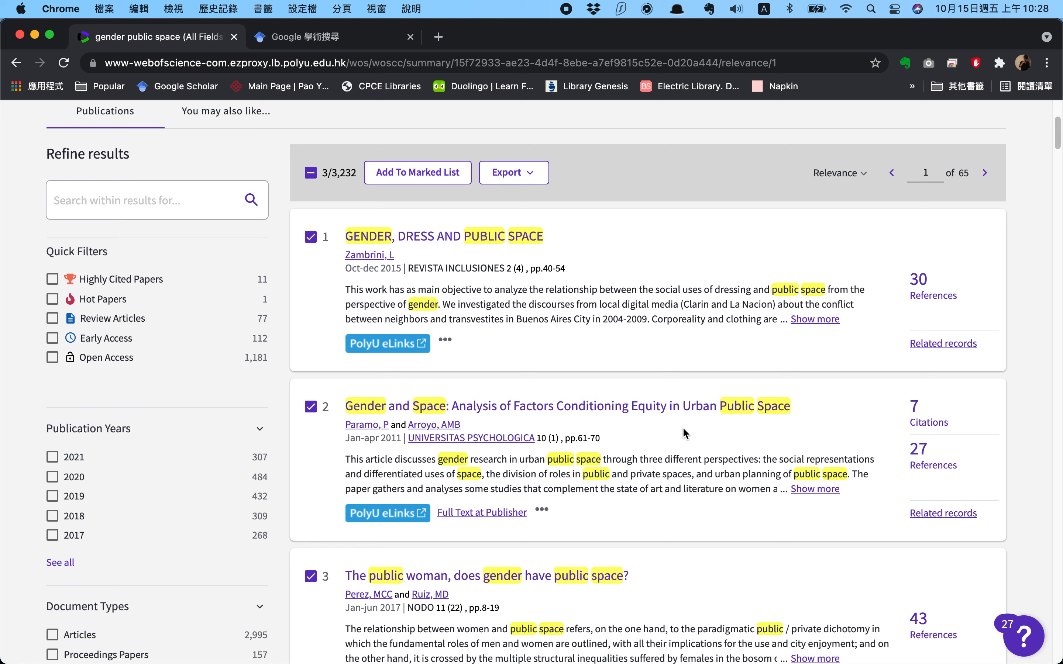
Export the three selected records to EndNote desktop with Author, Title, Source, Abstract as the record content
click(531, 177)
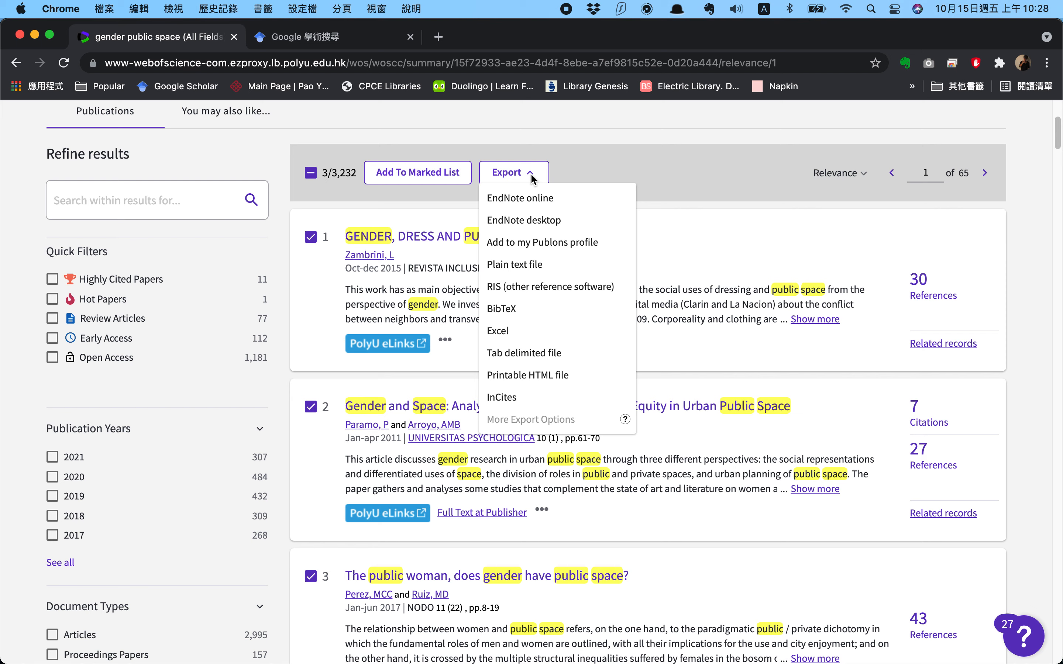
click(505, 222)
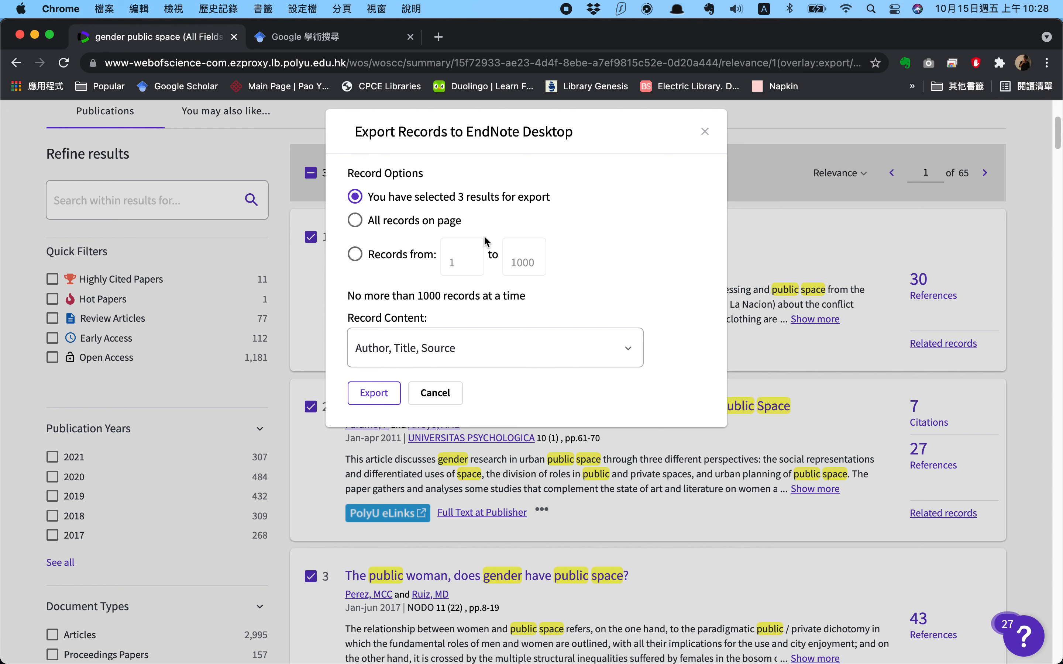
click(462, 353)
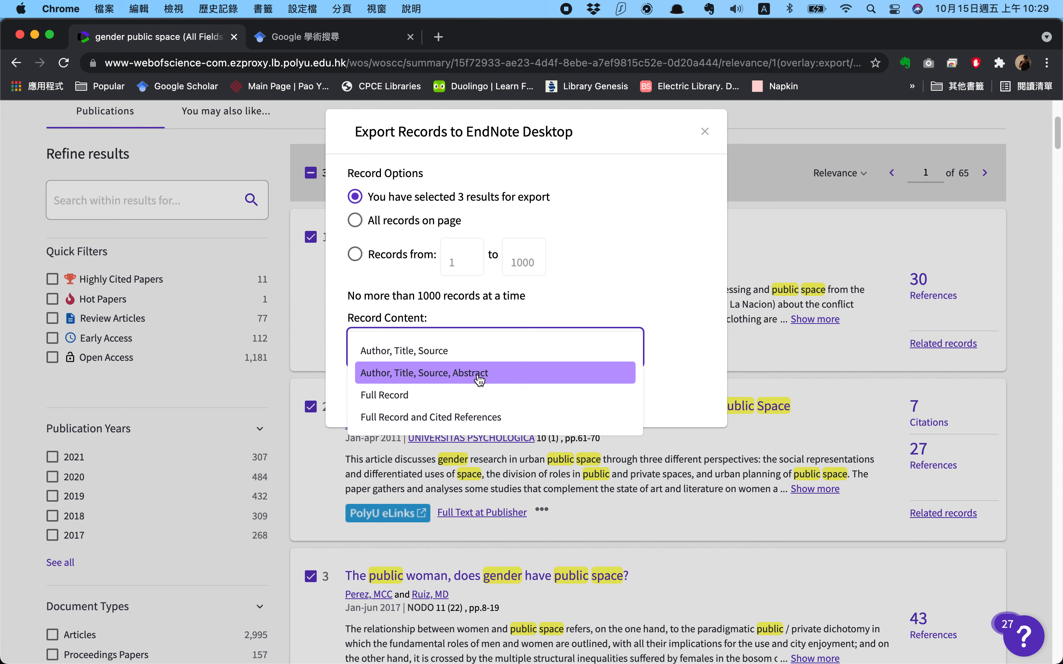
click(445, 379)
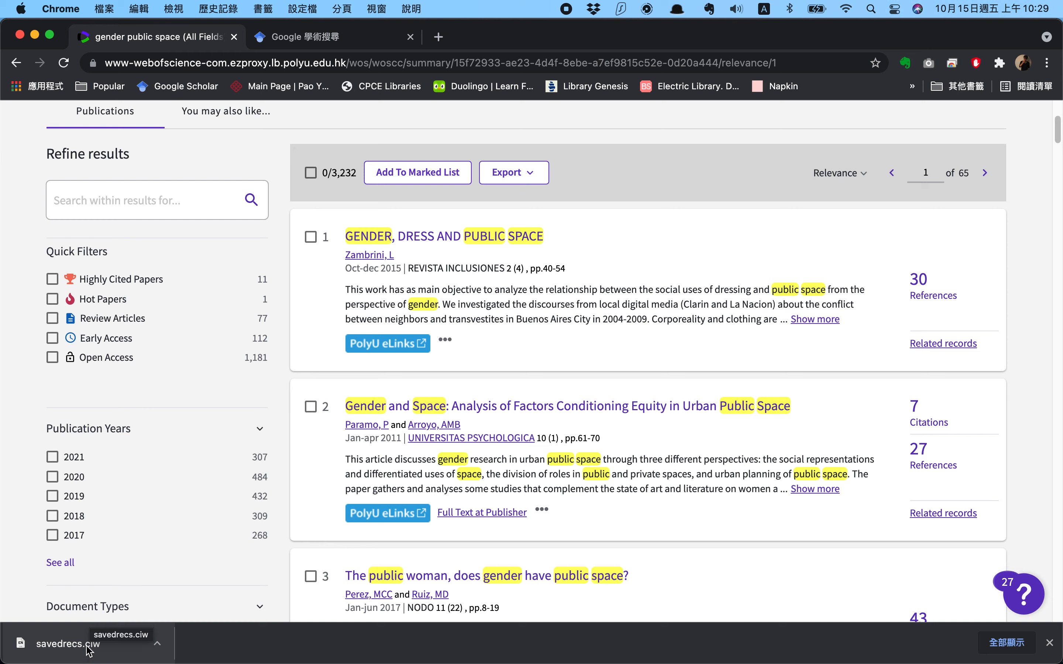
Open the downloaded savedrecs.ciw in EndNote and enlarge the 2017 article's summary area to read its details and abstract
click(89, 651)
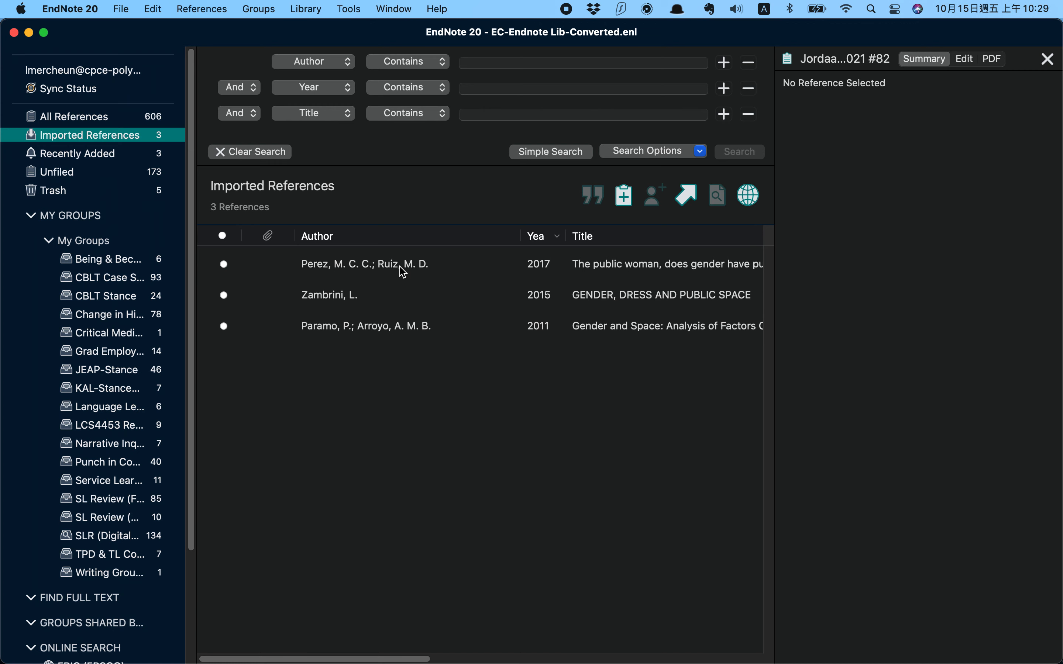
click(402, 271)
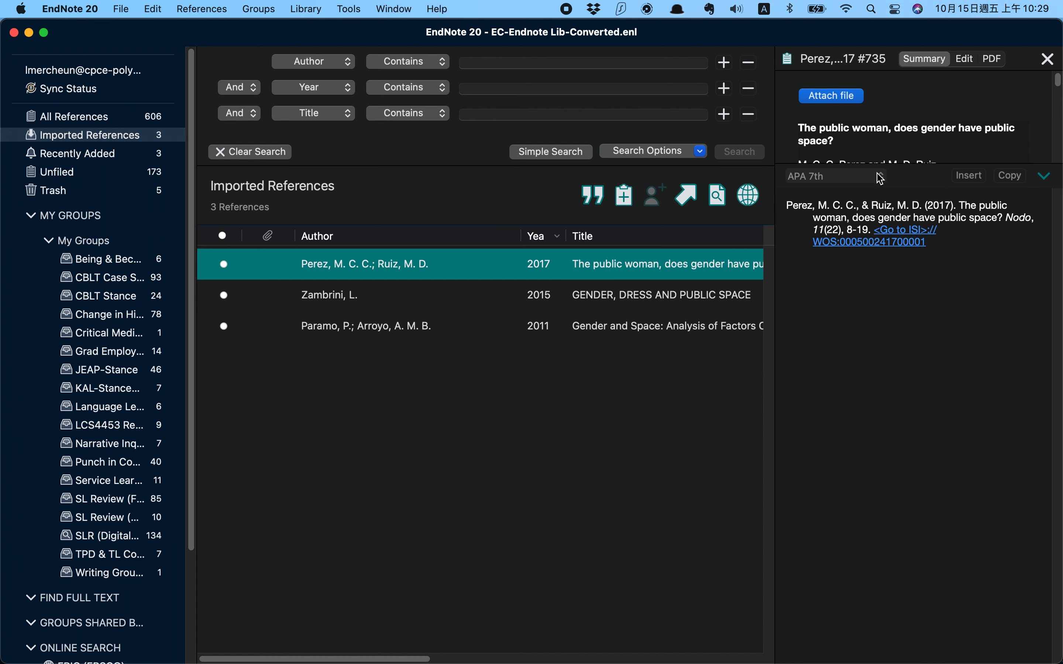
scroll(948, 138, down, 4)
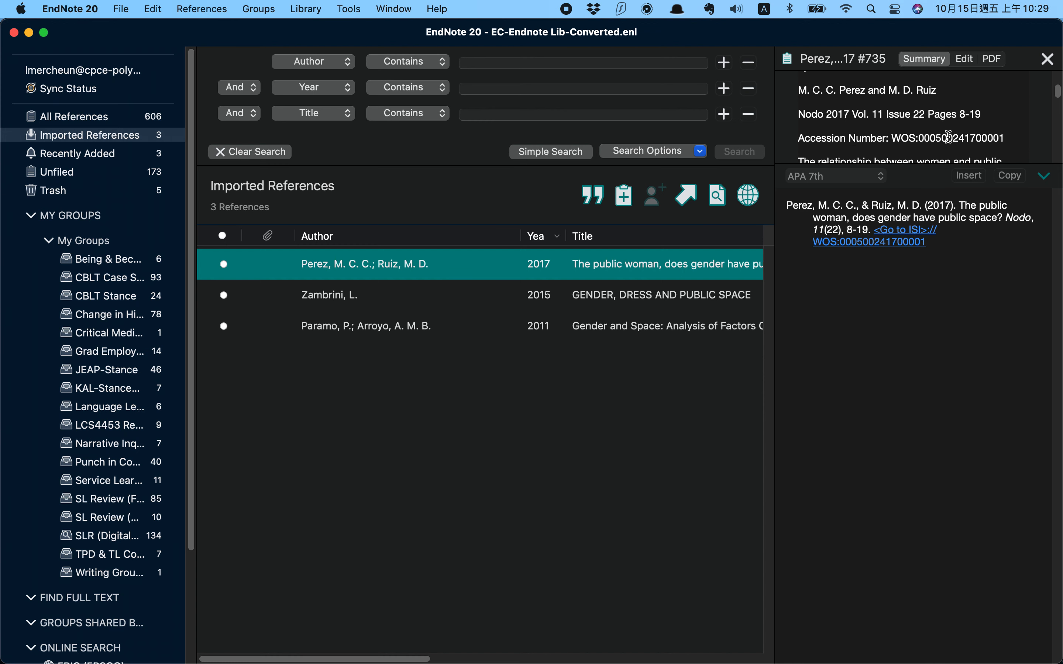
drag(942, 163, 953, 452)
scroll(955, 240, up, 1)
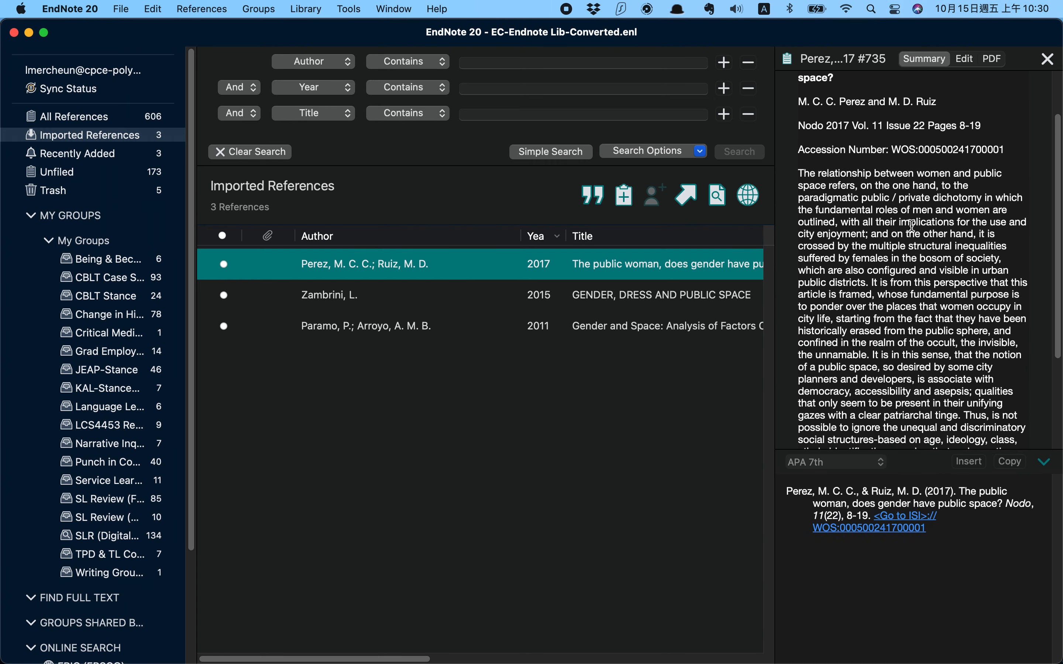
scroll(911, 227, up, 4)
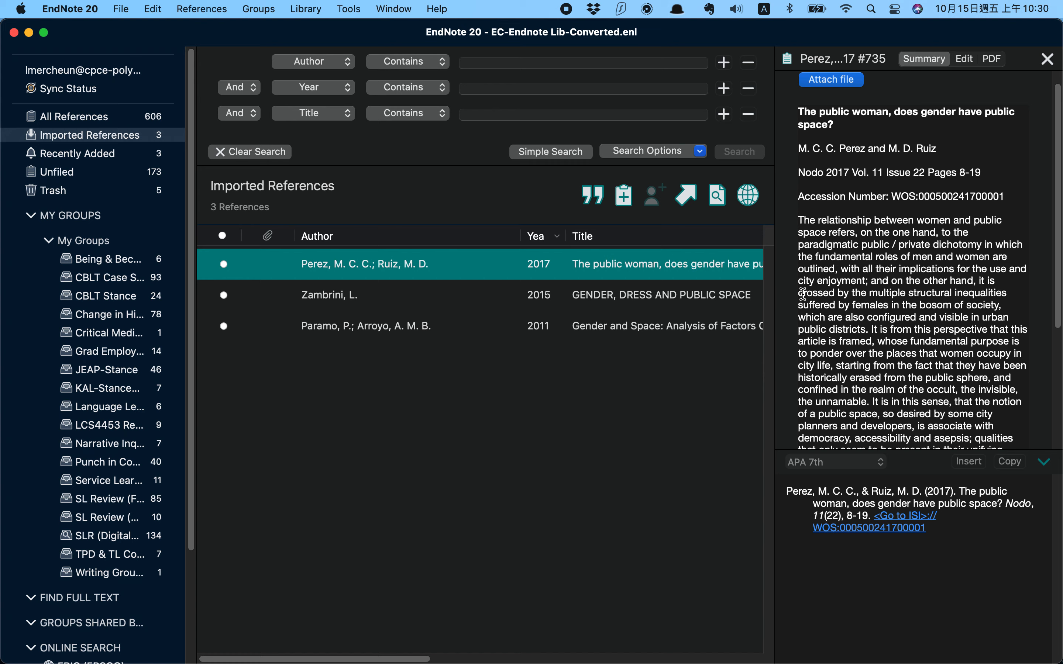
scroll(868, 283, down, 3)
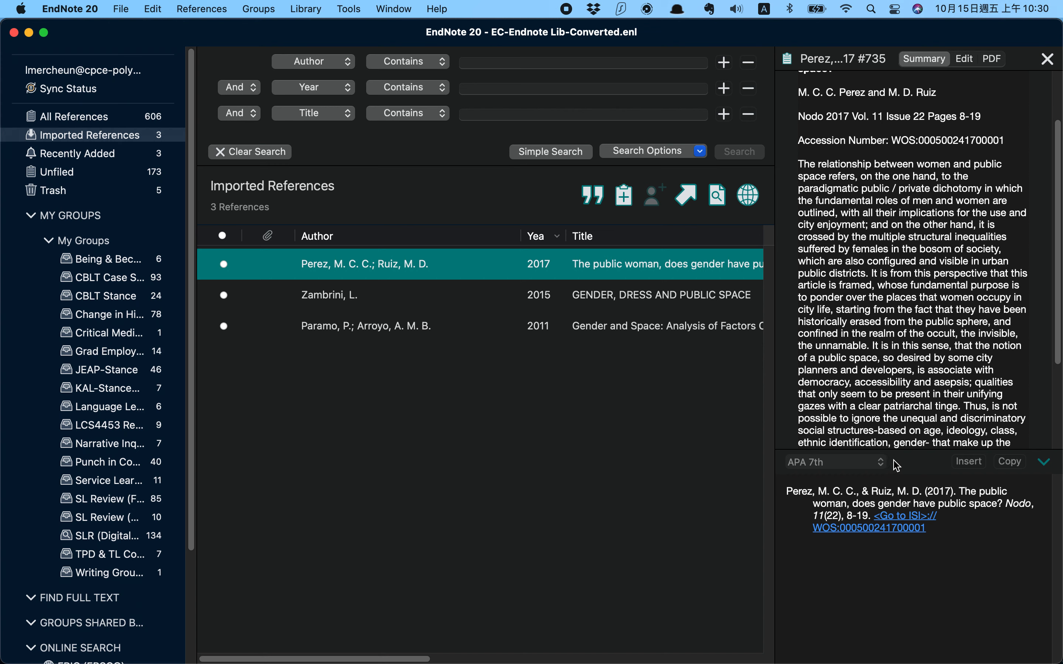
Check the available citation styles, keeping APA 7th, and view the 2017 reference's editable fields
click(869, 463)
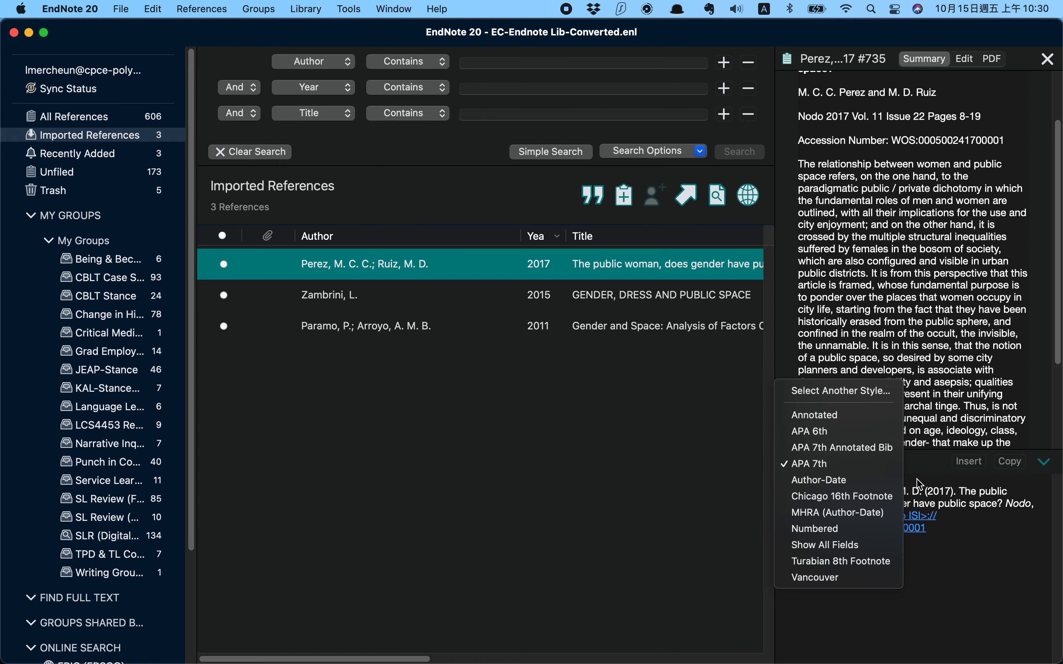
click(909, 471)
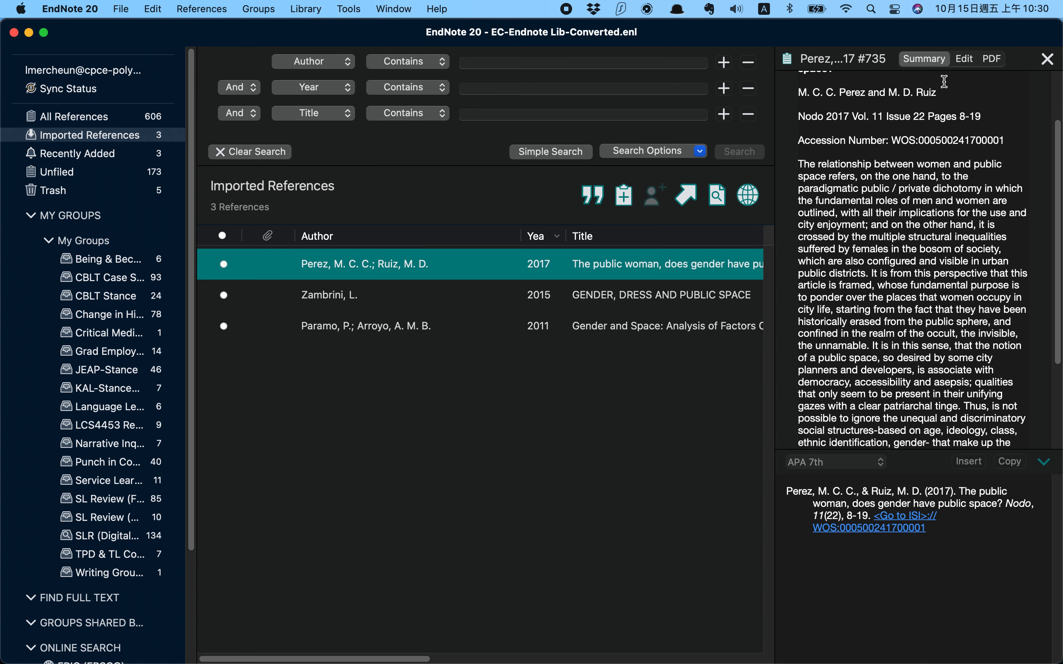
click(964, 59)
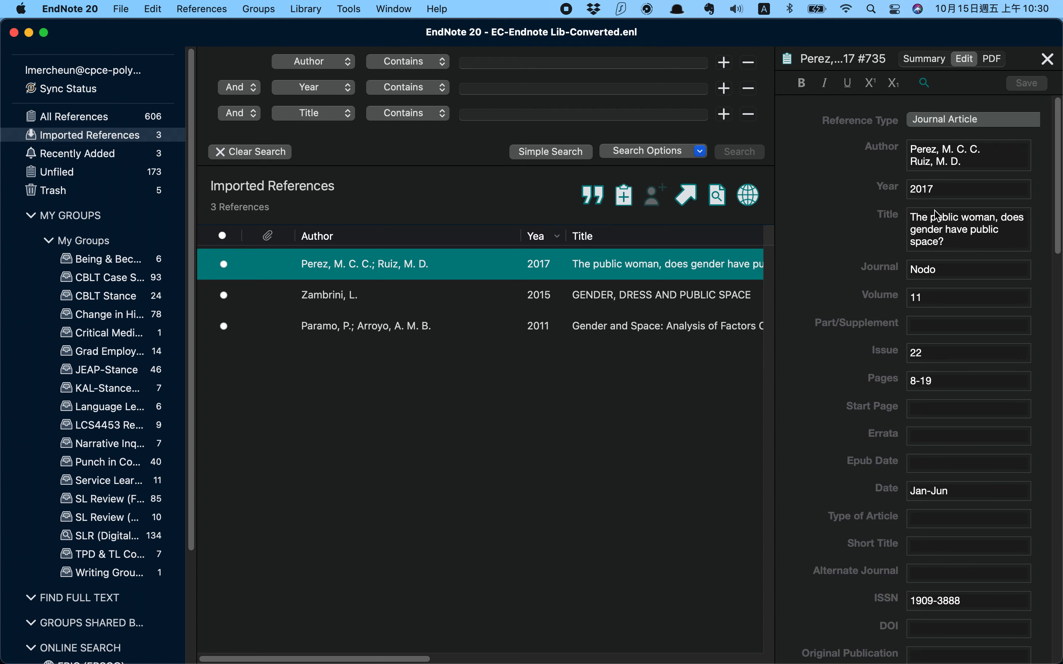
Switch to Chrome and view the open Google Scholar page and the Web of Science results
key(super+Tab)
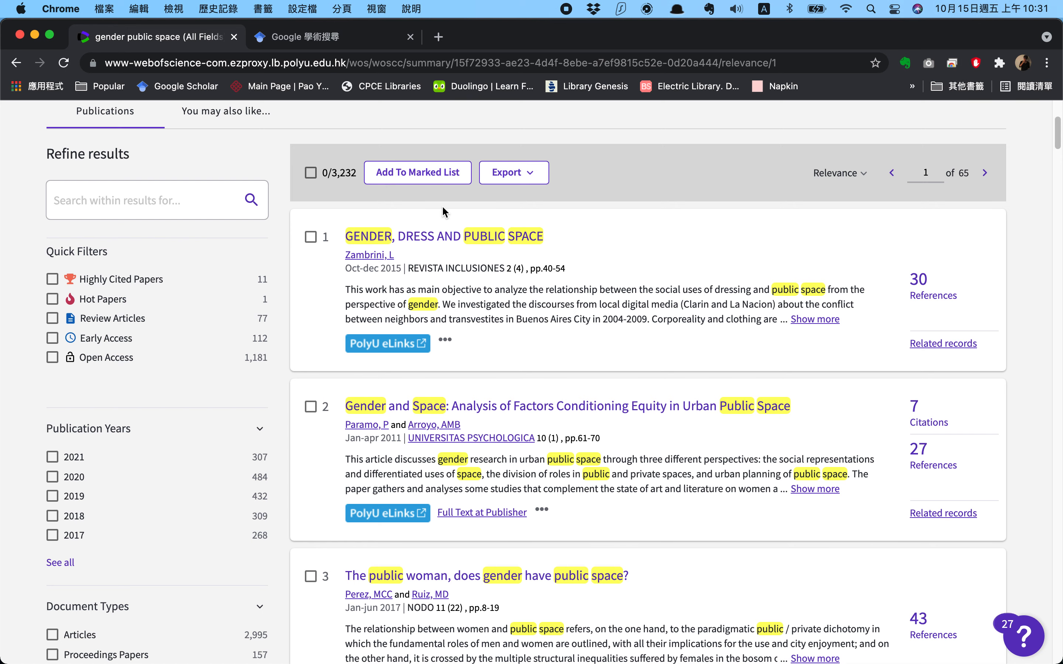
click(313, 41)
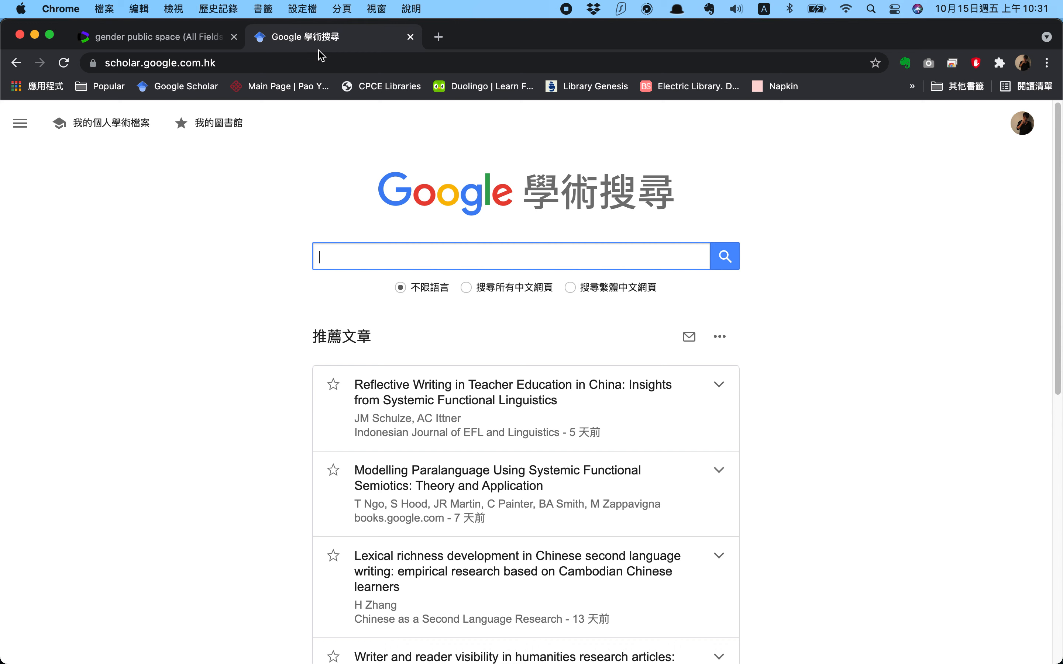
click(151, 41)
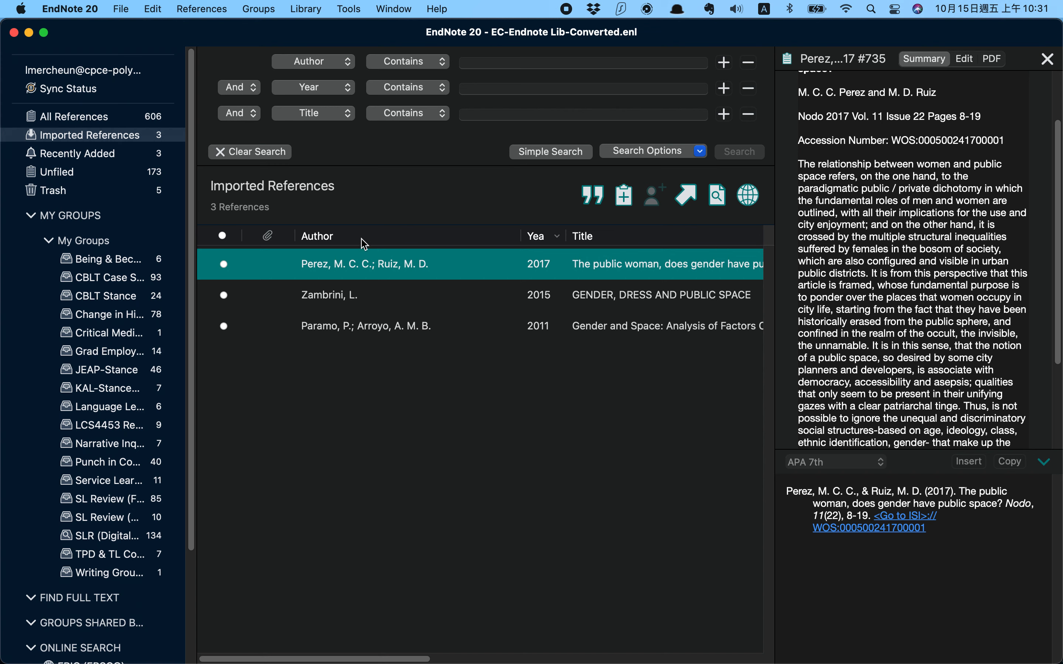
Sort the imported references in EndNote by author and copy the 2017 article's APA 7th citation
click(342, 240)
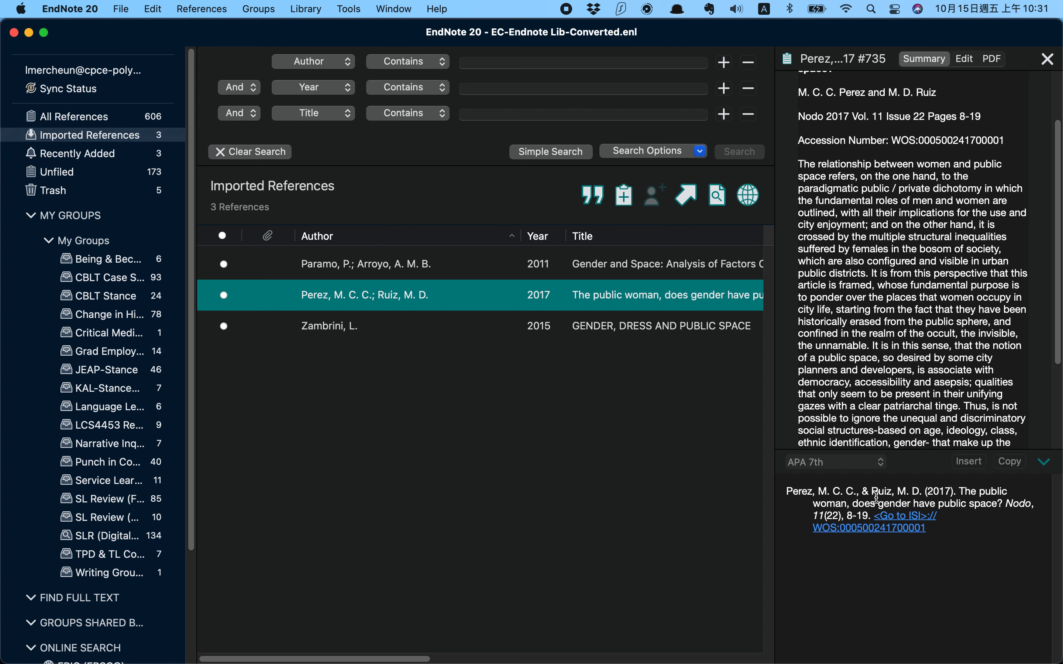
drag(788, 492, 961, 532)
key(super+c)
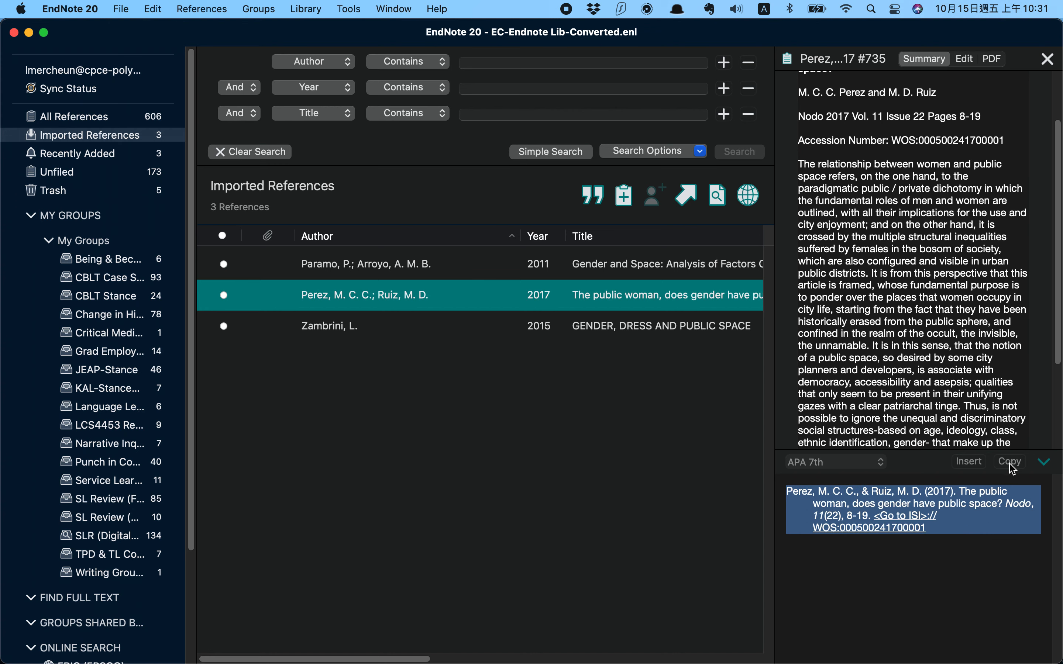
Switch to the blank Word document, enter the heading "References", and paste the copied citation on the line below
key(super+Tab)
key(super+Tab)
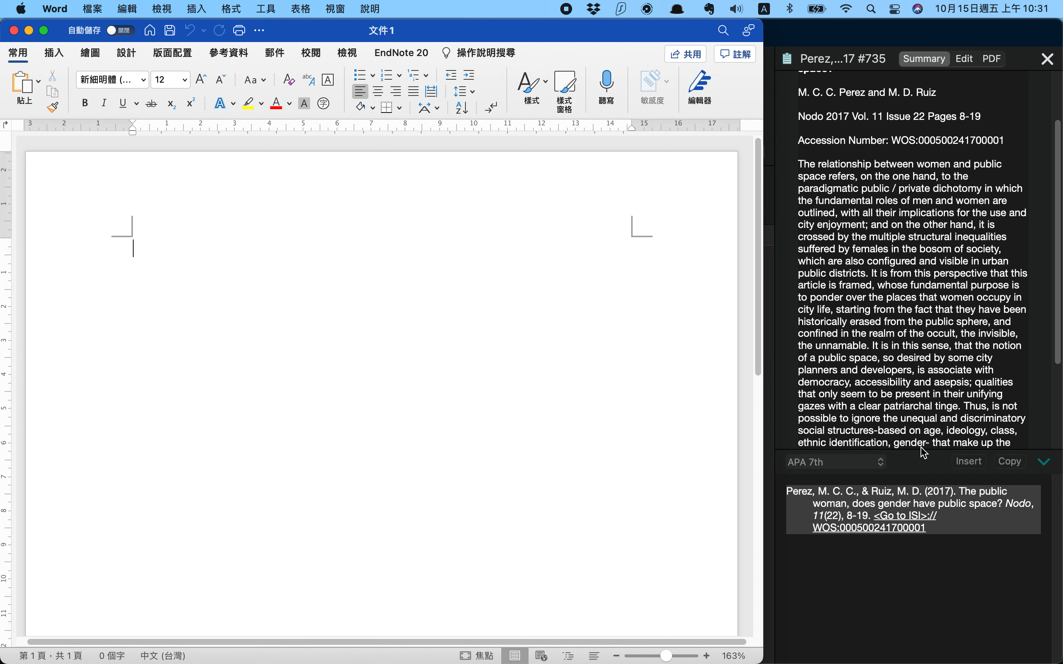
text(Referenc)
key(BackSpace)
text(c)
key(BackSpace)
key(BackSpace)
text(ces)
key(Return)
key(super+v)
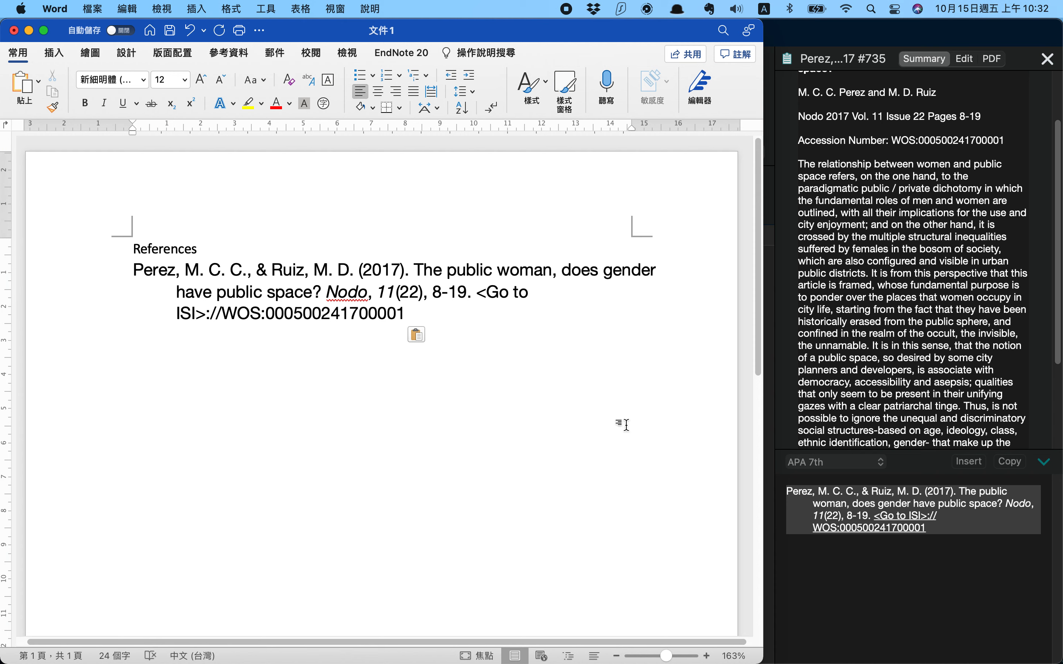
Format the heading and the pasted reference in Calibri at size 12
drag(135, 247, 325, 360)
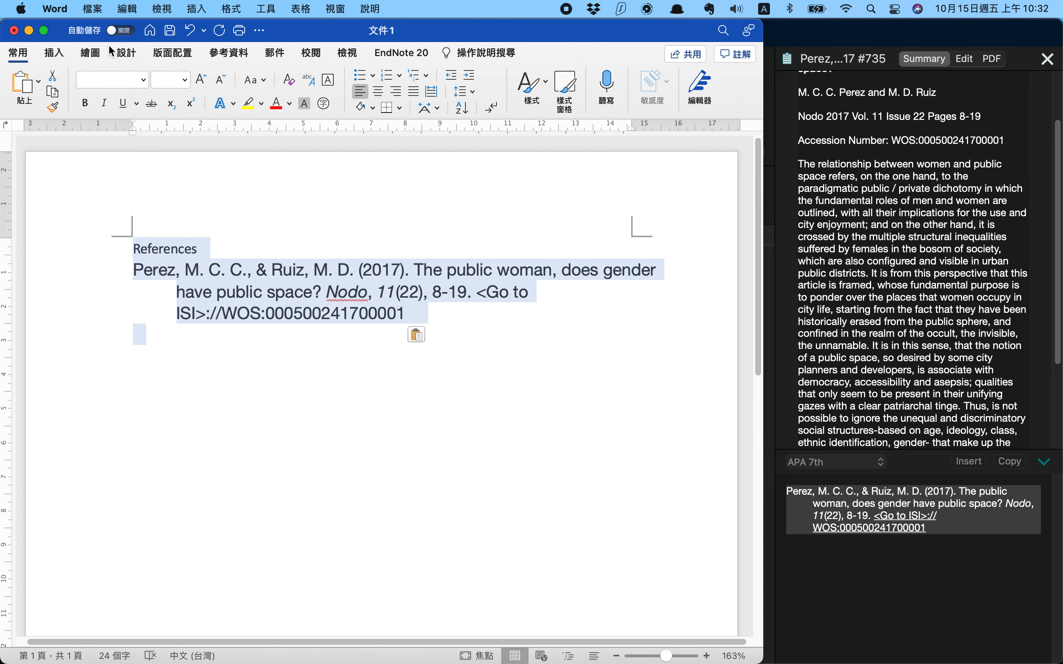
click(142, 81)
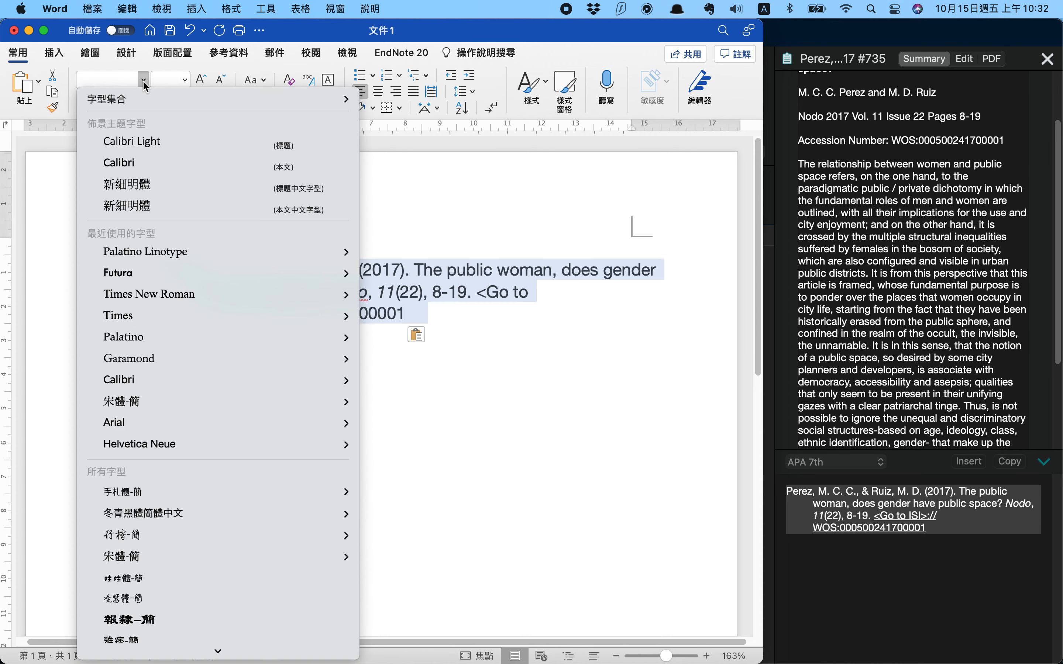
click(192, 166)
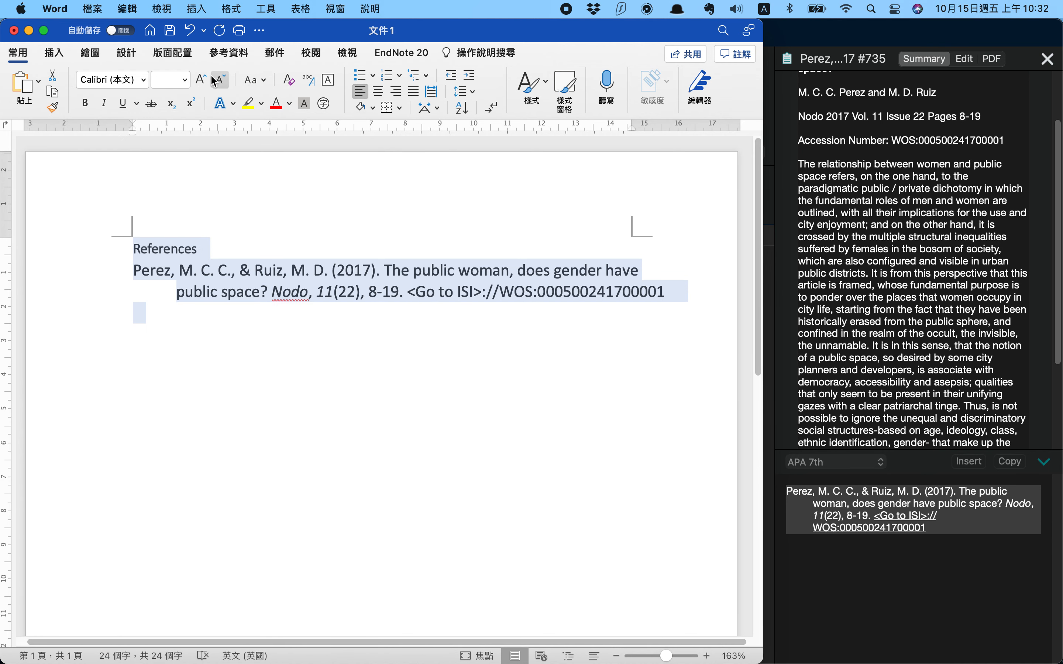
click(167, 81)
text(12)
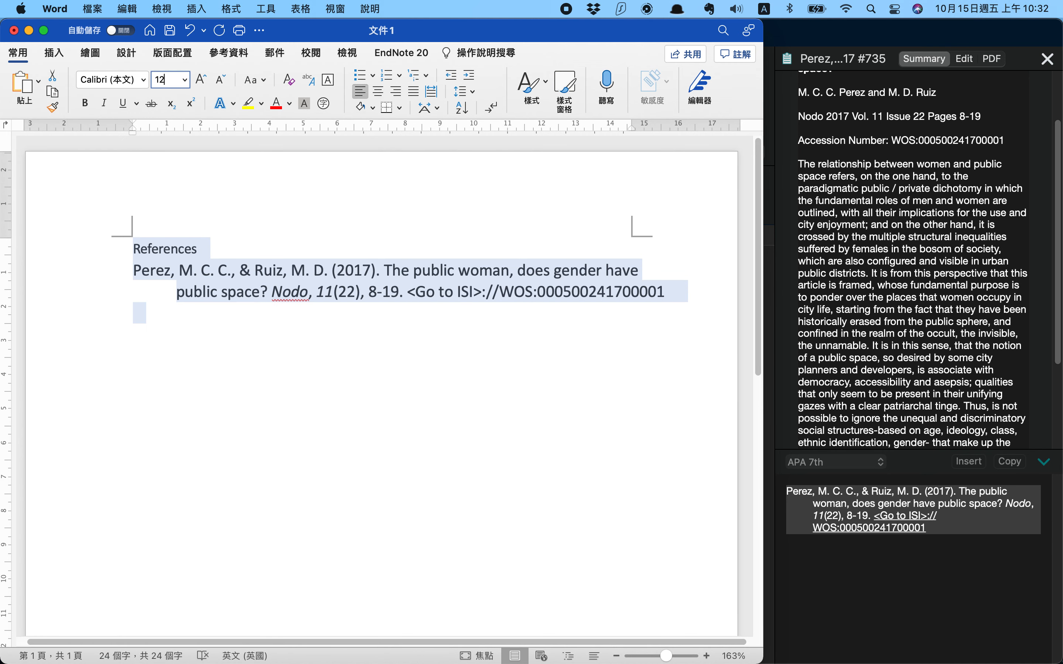
key(Return)
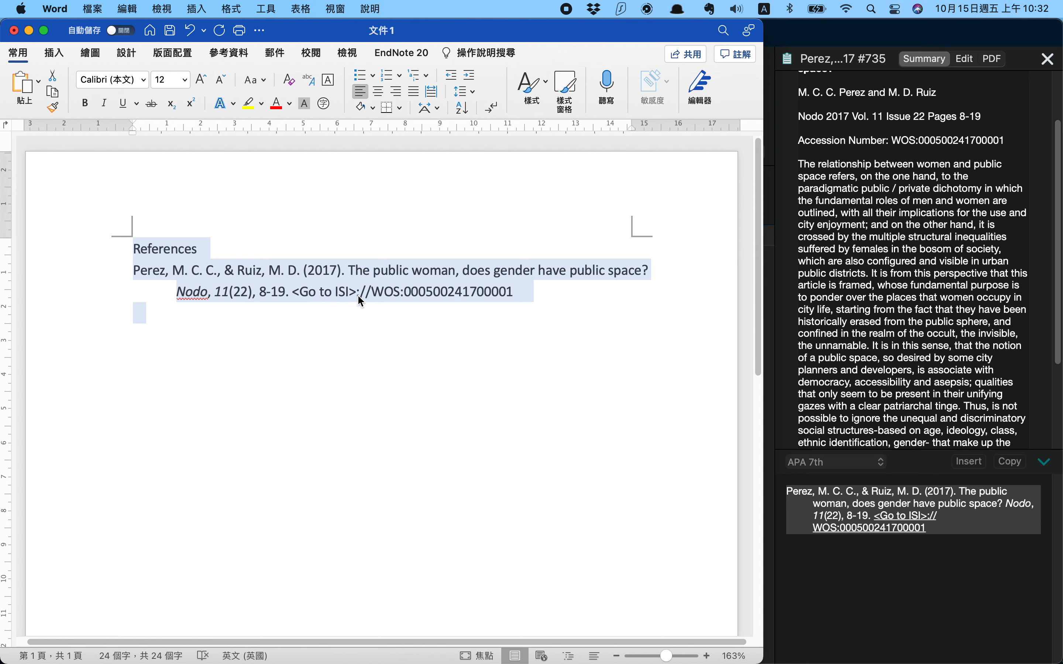
Examine the article title, journal name and volume number in the pasted reference
click(350, 271)
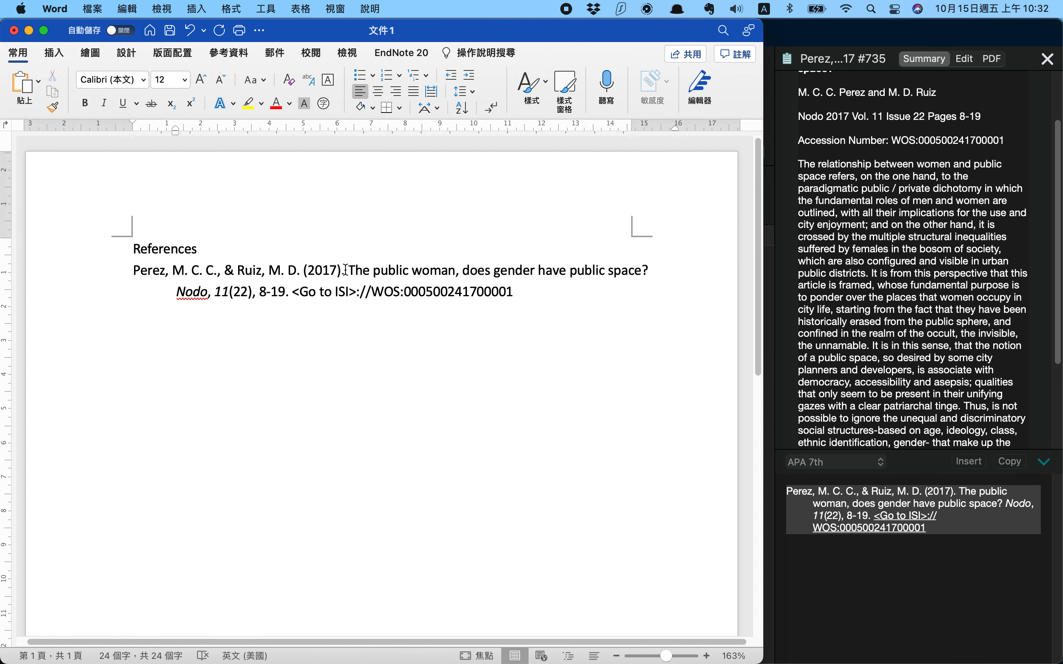
drag(349, 269, 453, 270)
drag(629, 272, 649, 270)
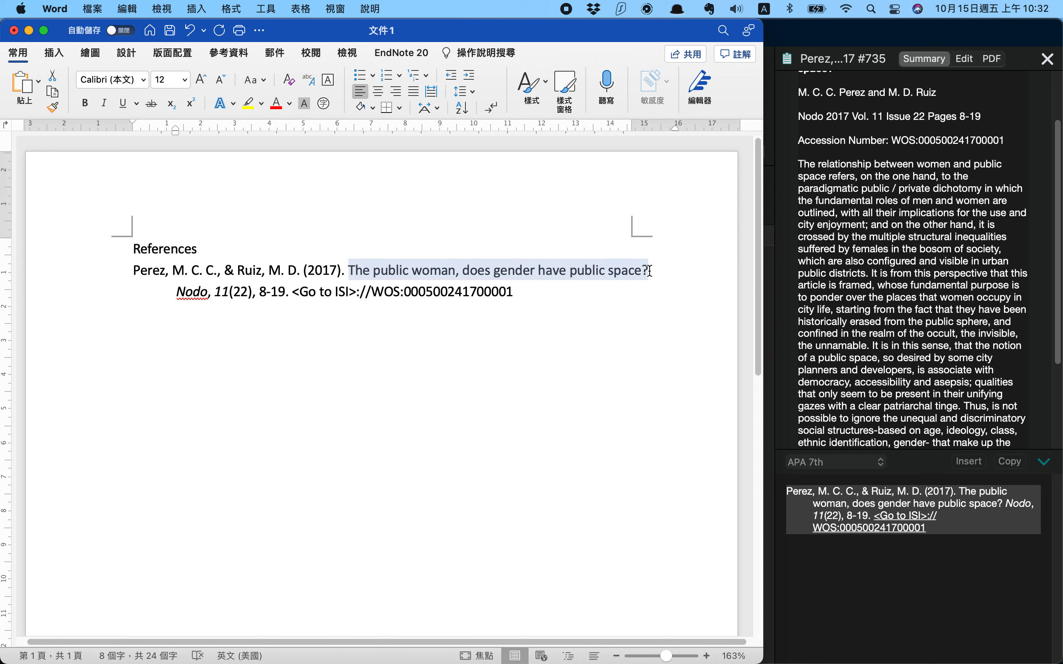
double_click(189, 293)
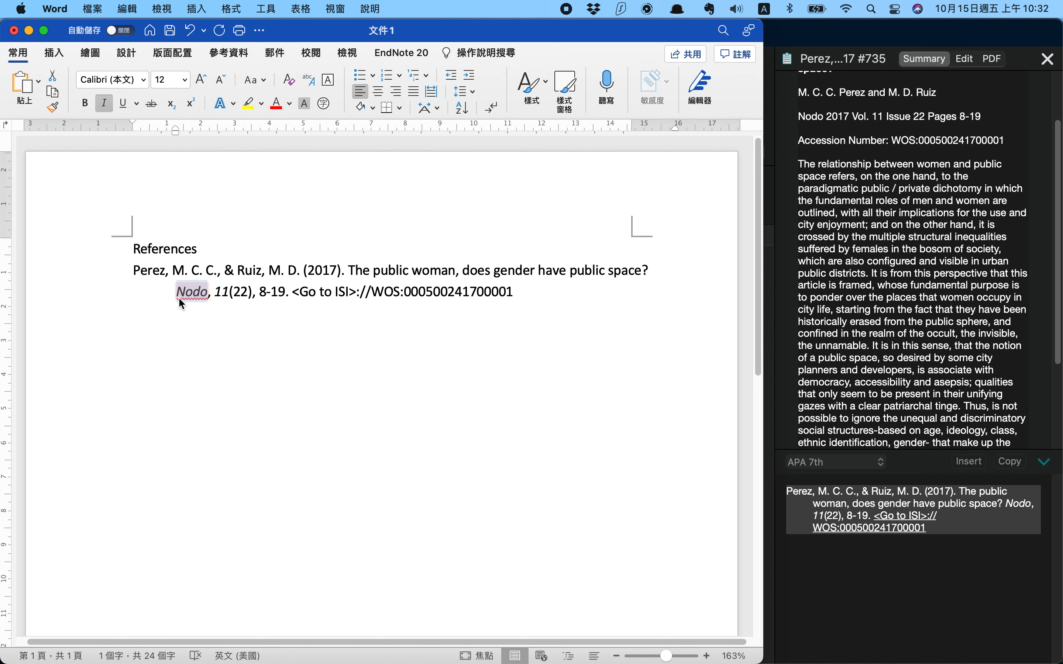
double_click(219, 293)
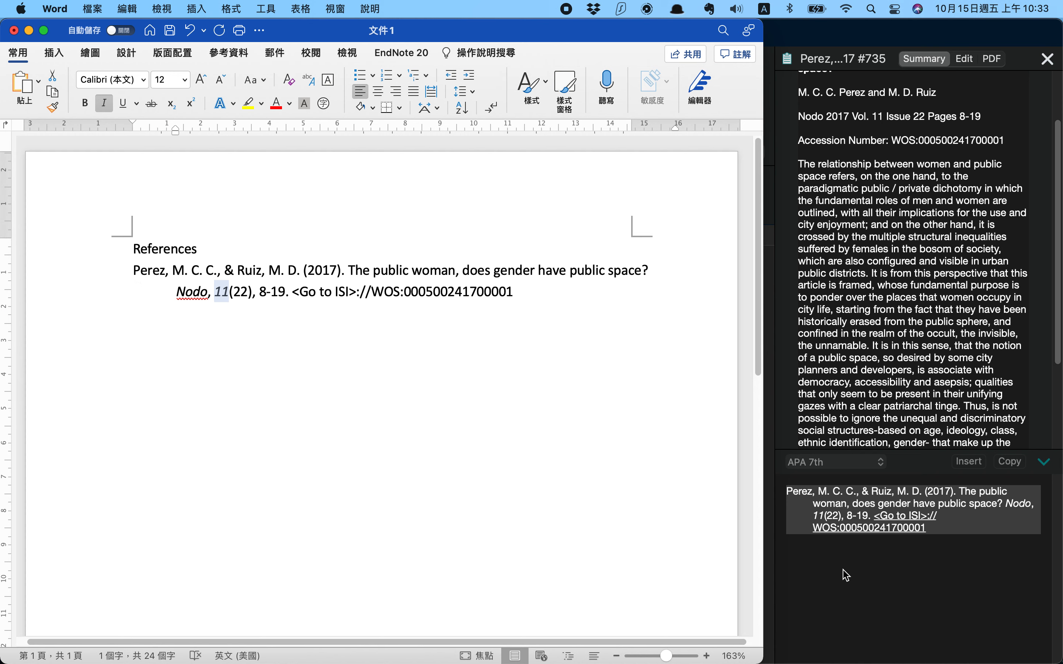
Add two blank lines above the References heading and place the cursor on the first one
click(136, 249)
key(Return)
key(Return)
key(Up)
key(Up)
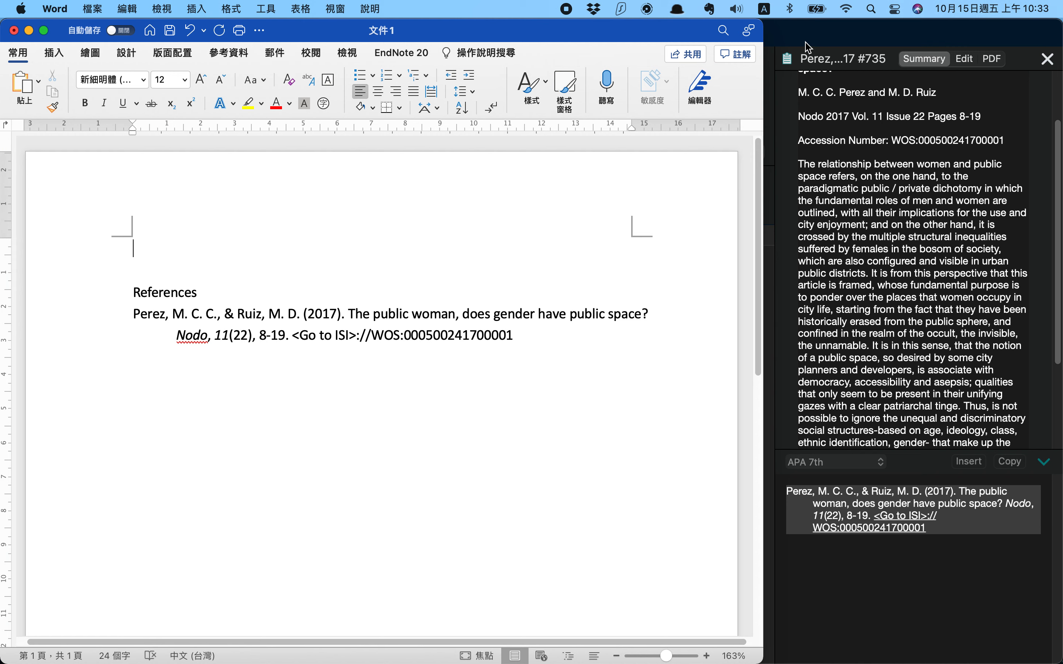
Find "GENDER, DRESS AND PUBLIC SPACE" by its author's surname with EndNote's citation tool in Word, and insert it displayed as Author (Year)
click(395, 55)
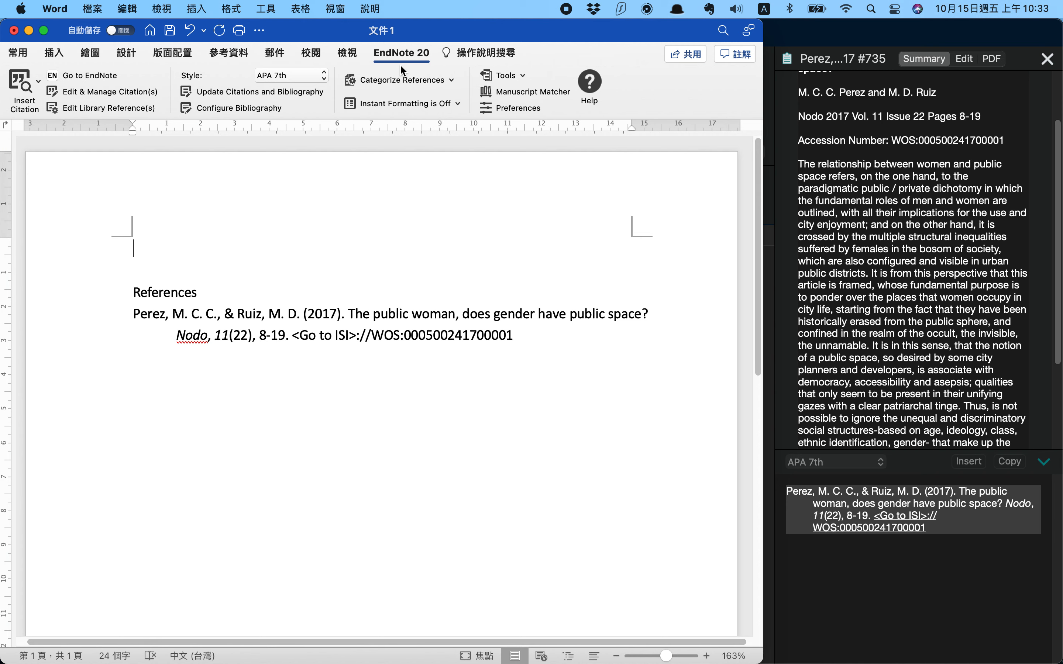
click(795, 189)
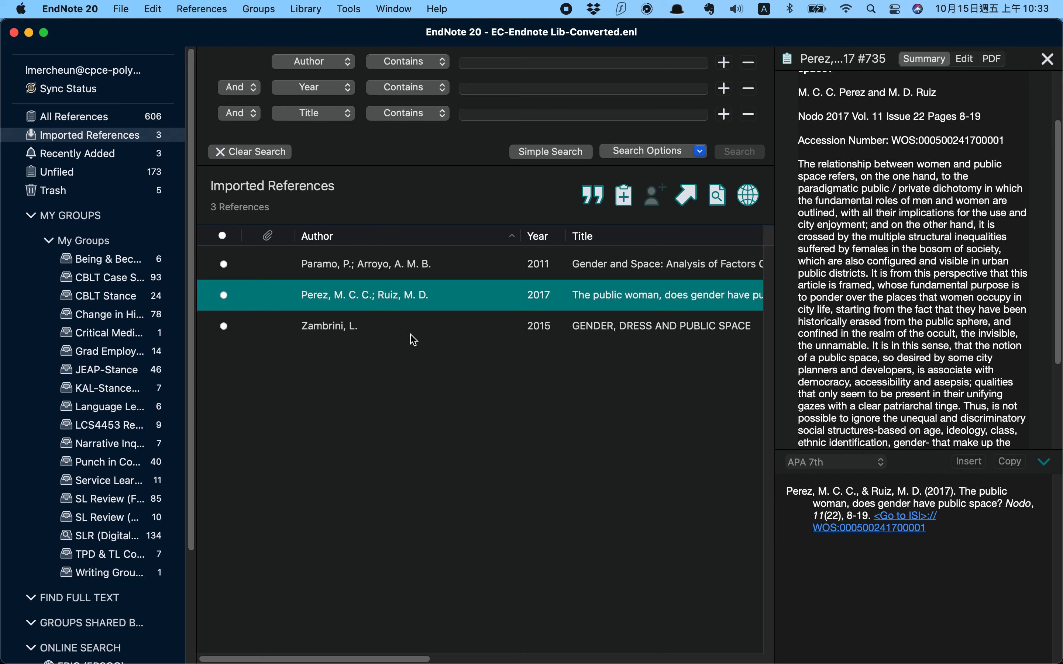
key(super+Tab)
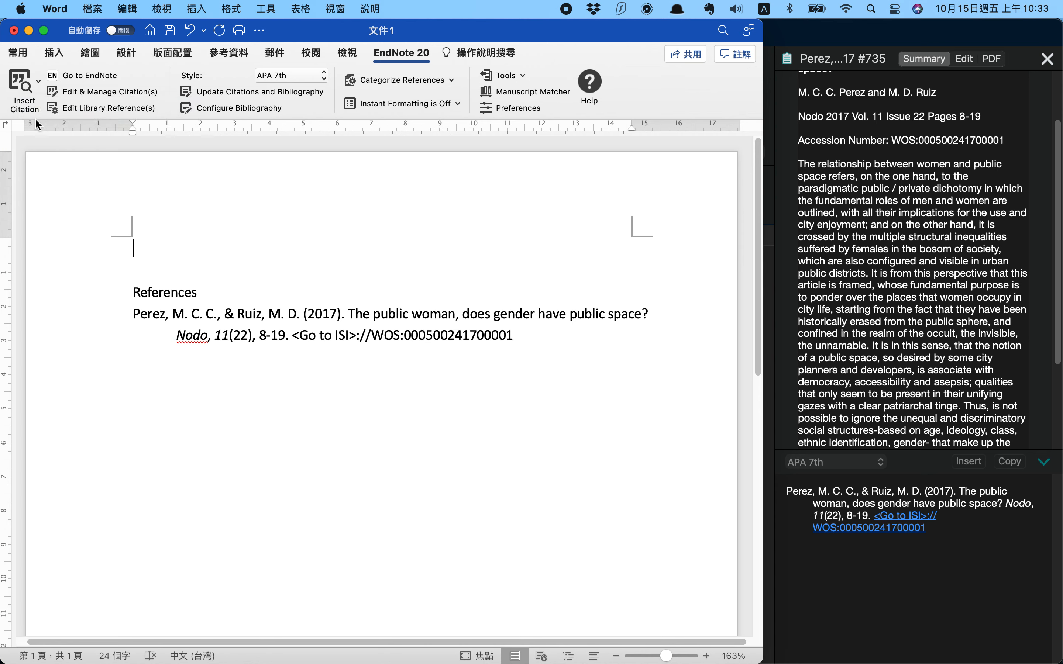
click(18, 88)
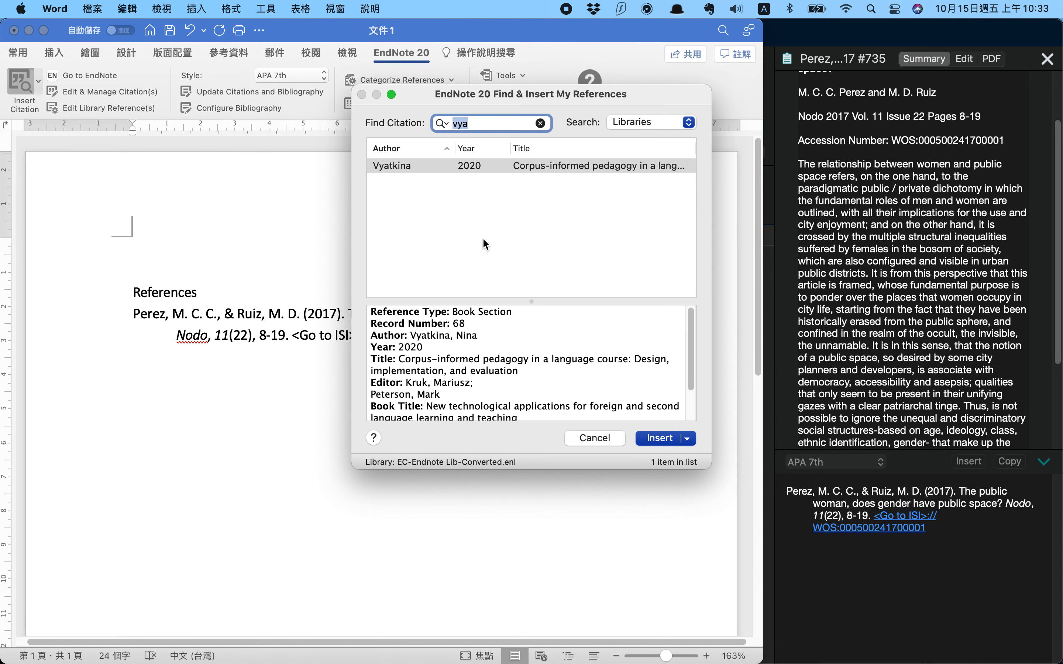
text(zambrini)
key(Return)
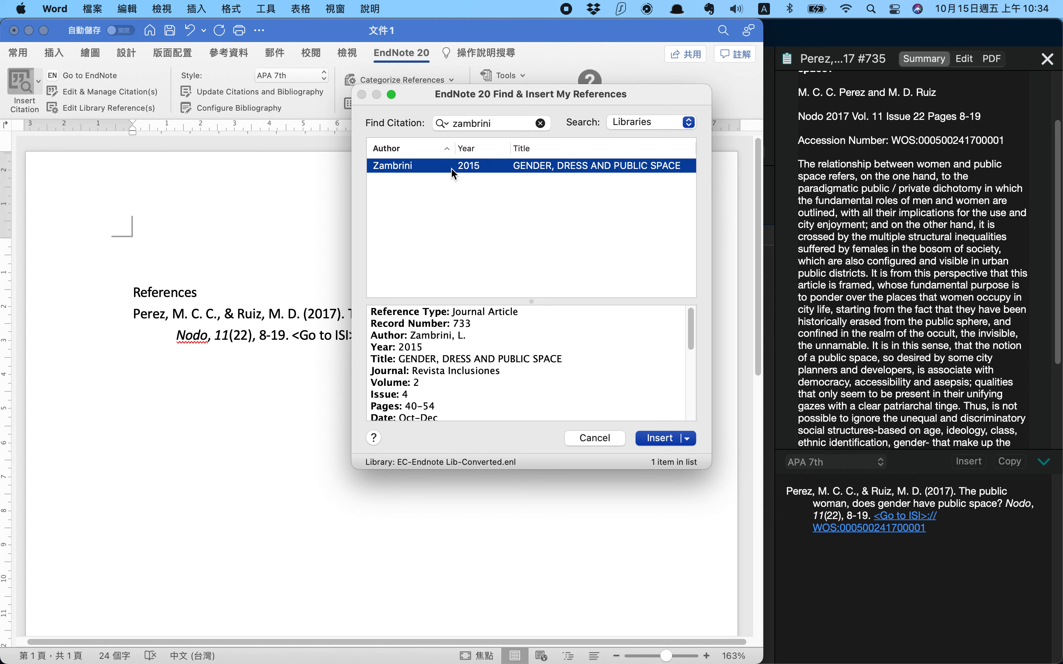
click(687, 439)
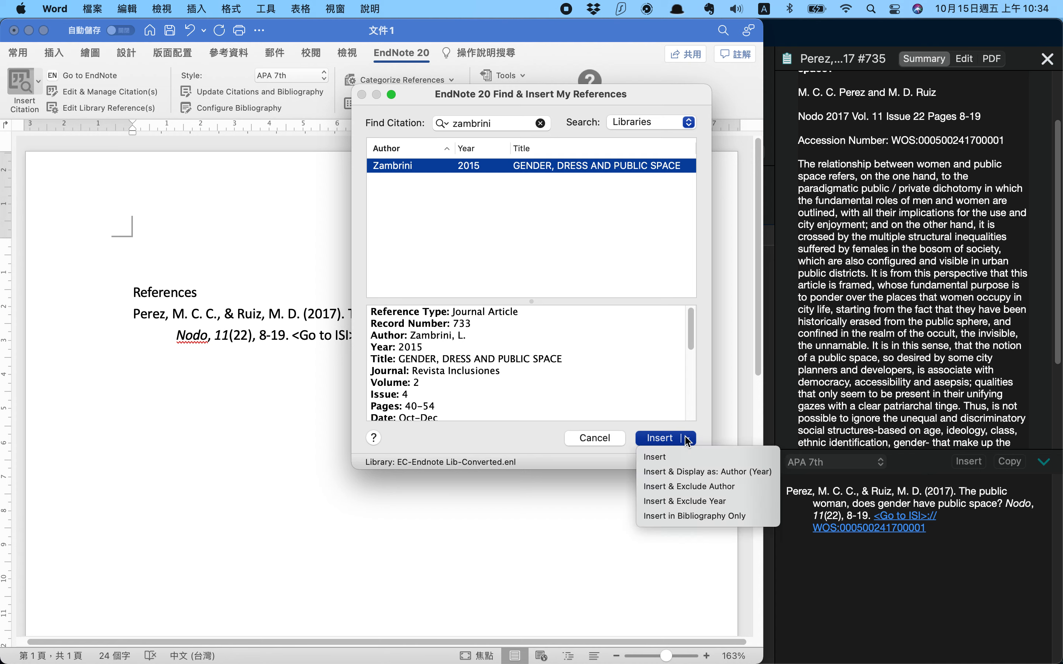
click(702, 472)
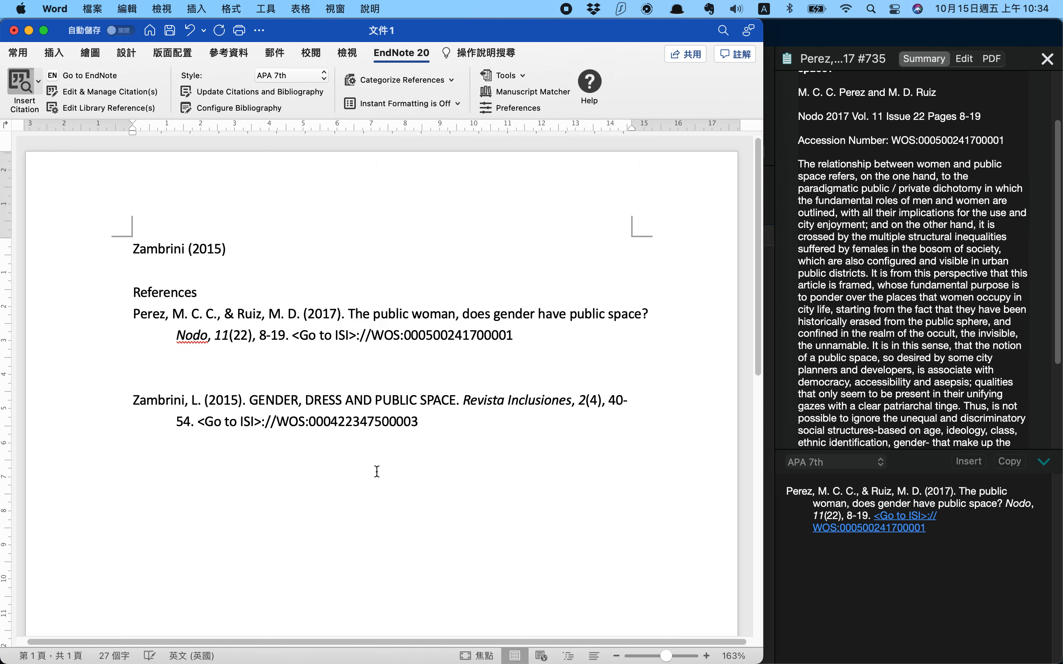
Continue the sentence after the inserted in-text citation with "argued that..."
scroll(397, 483, up, 1)
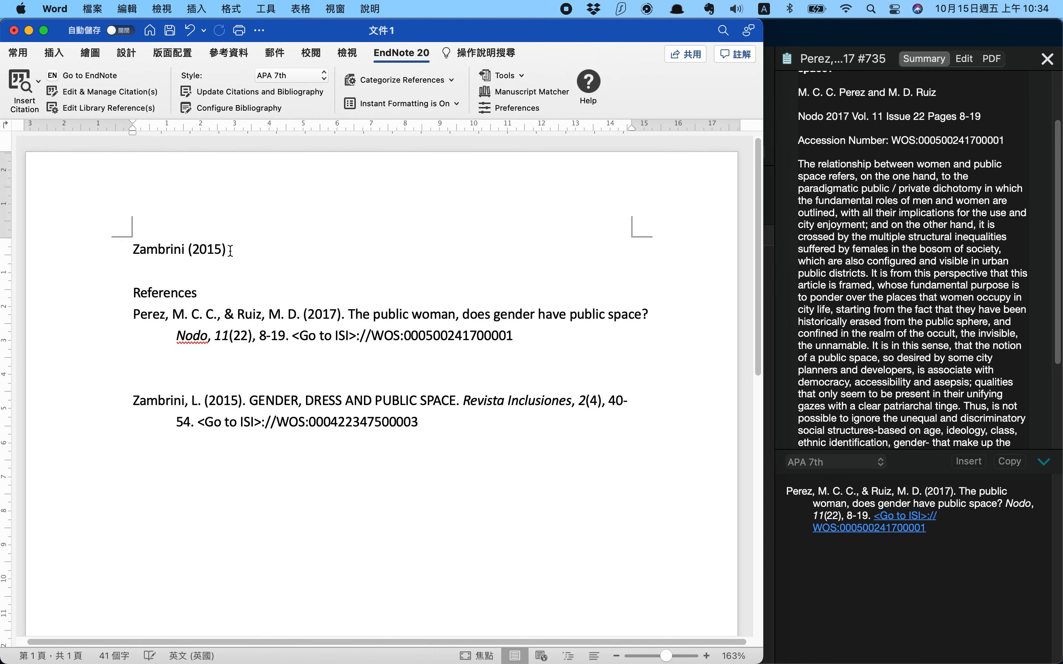
text(argued that)
text(...)
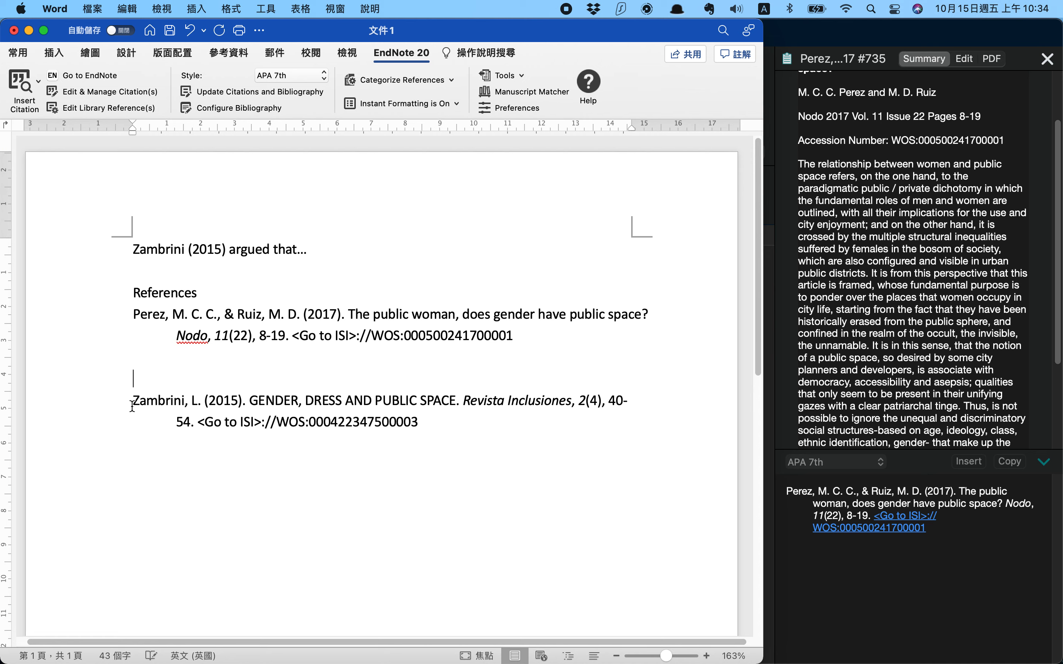
Remove the blank lines between the two entries under the References heading
drag(133, 401, 422, 421)
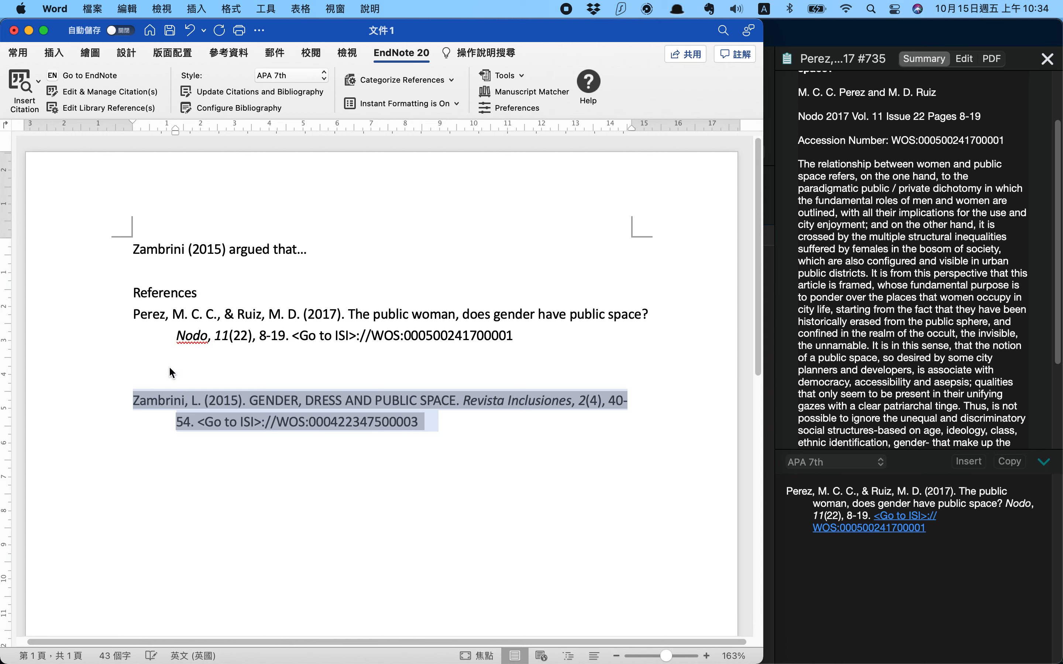
click(155, 367)
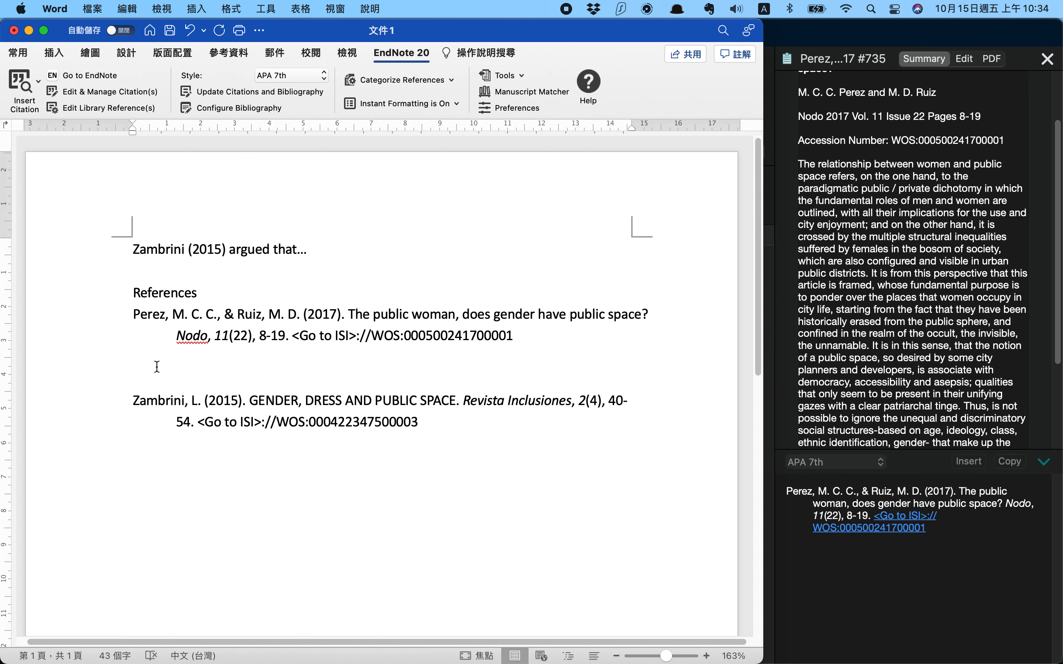
key(BackSpace)
click(162, 357)
key(BackSpace)
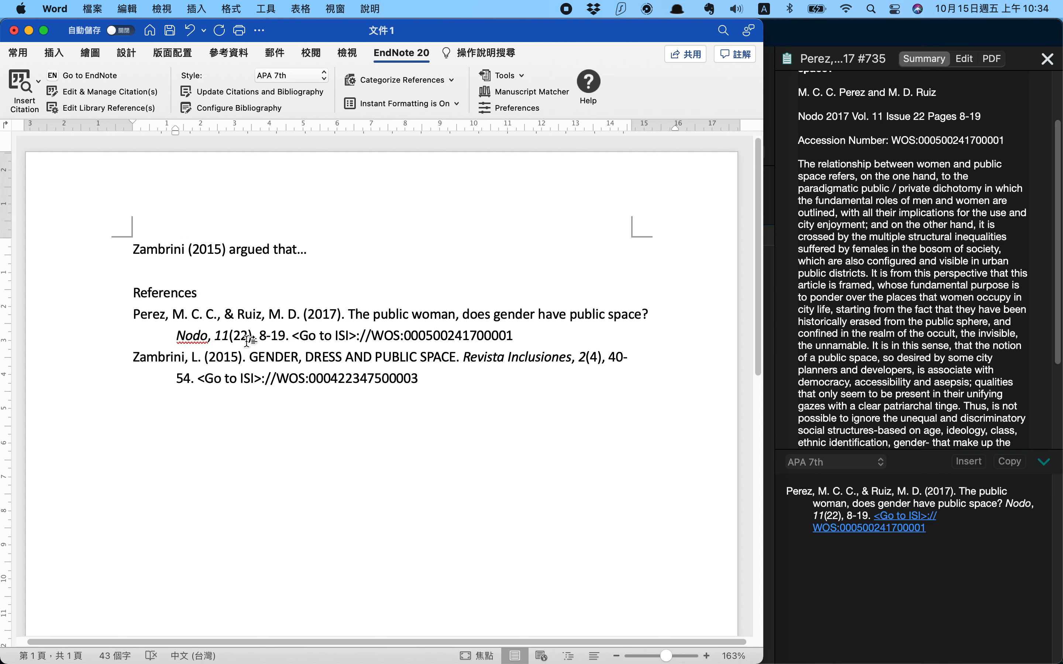
scroll(238, 344, down, 1)
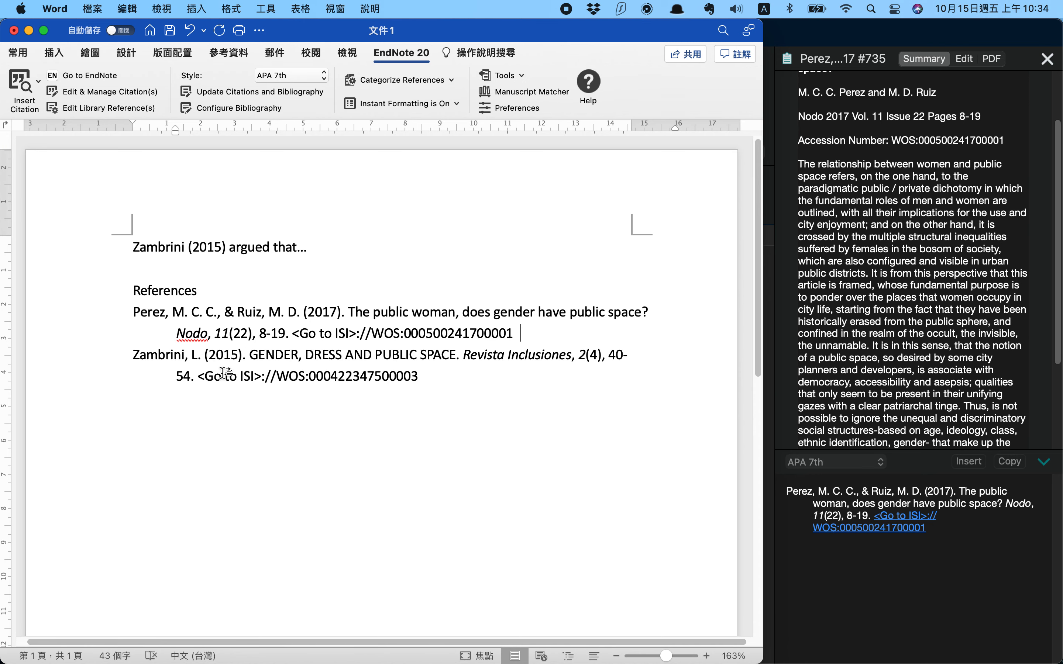
scroll(233, 374, up, 1)
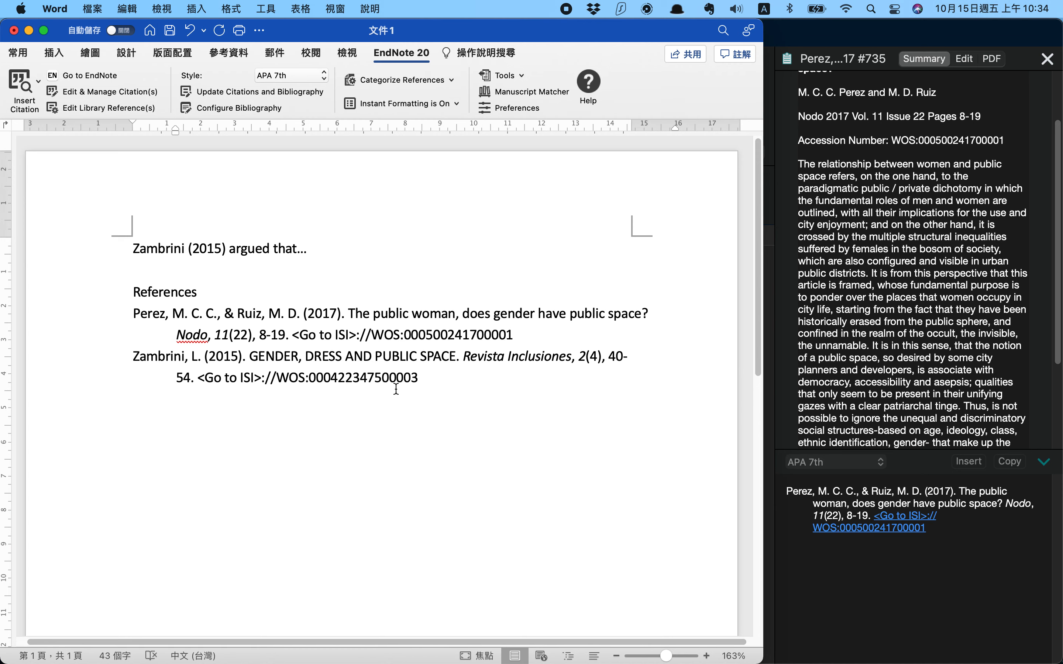
Switch to EndNote, change the title of the "GENDER, DRESS AND PUBLIC SPACE" record to "Gender, dress and public space", and save it
click(859, 373)
click(638, 333)
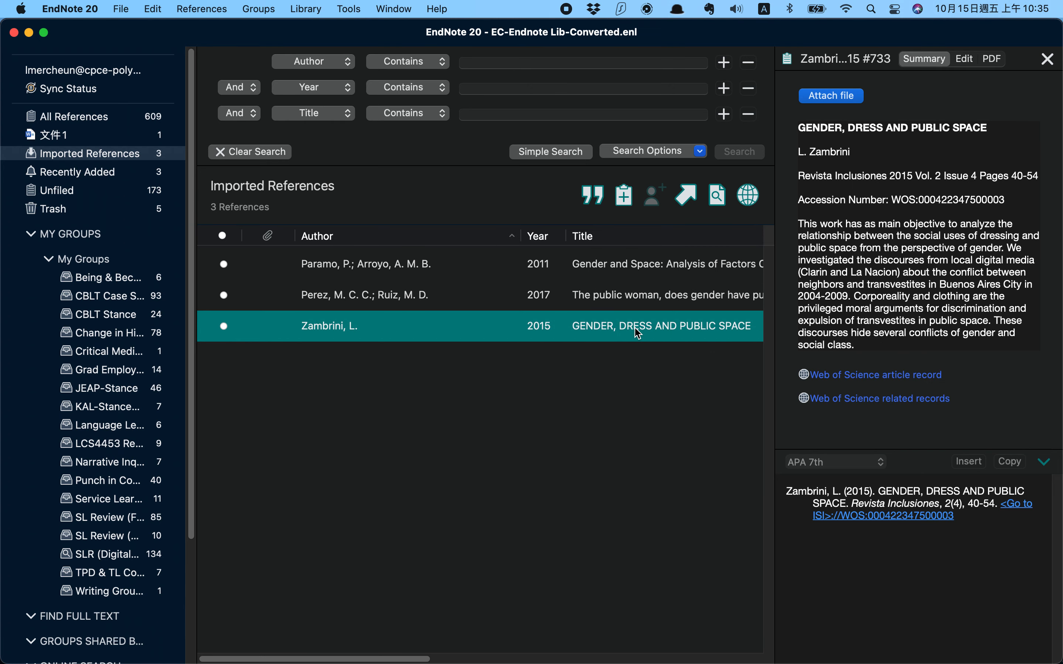
click(956, 63)
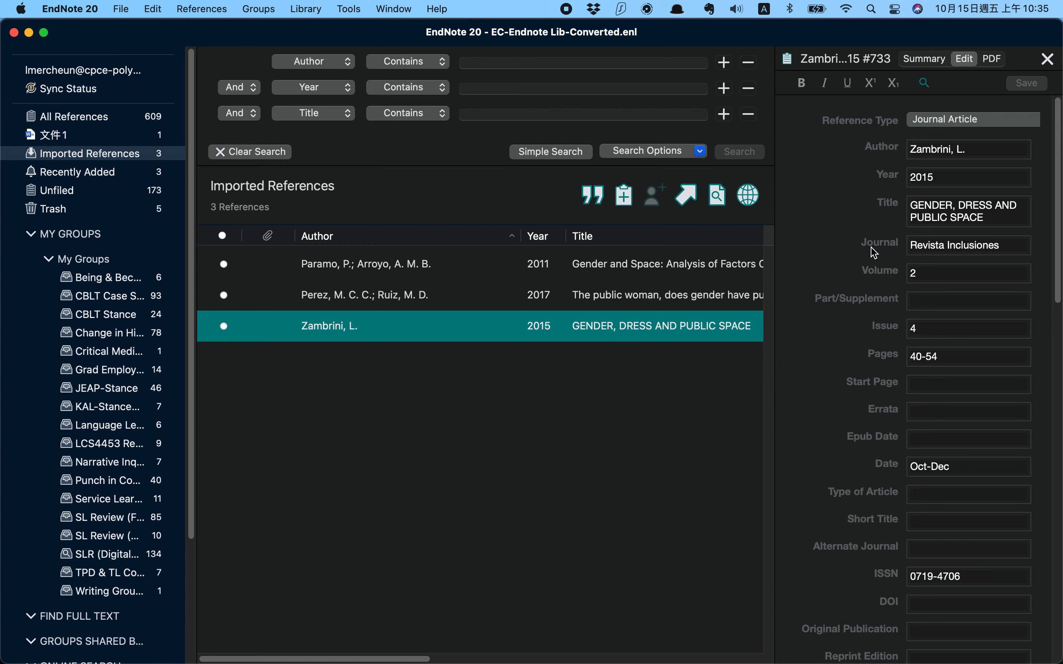
drag(921, 207, 982, 217)
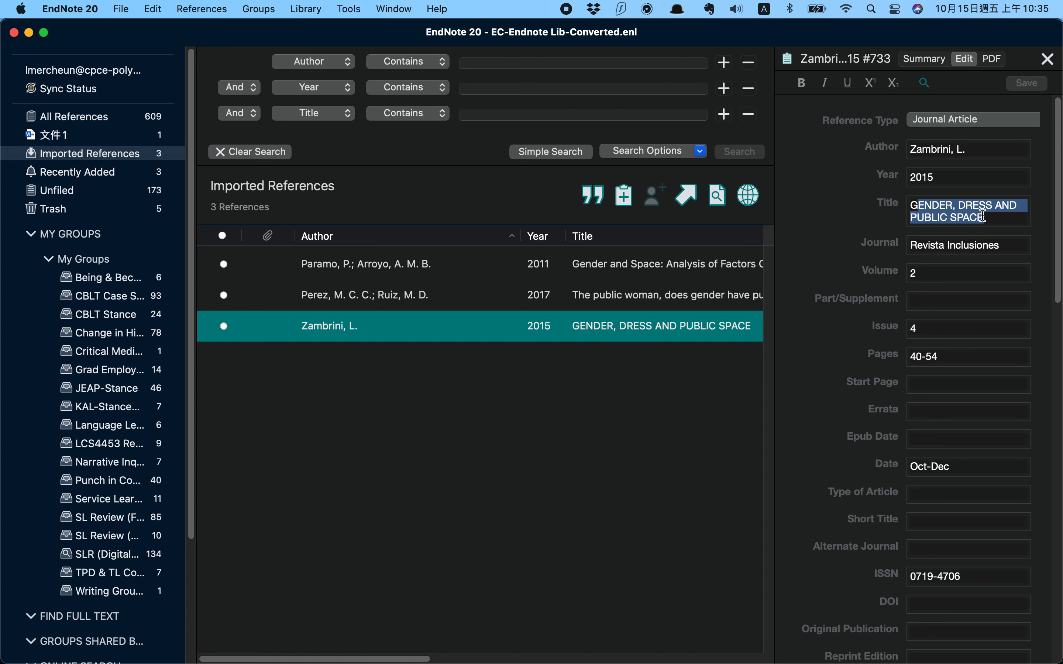
text(ender)
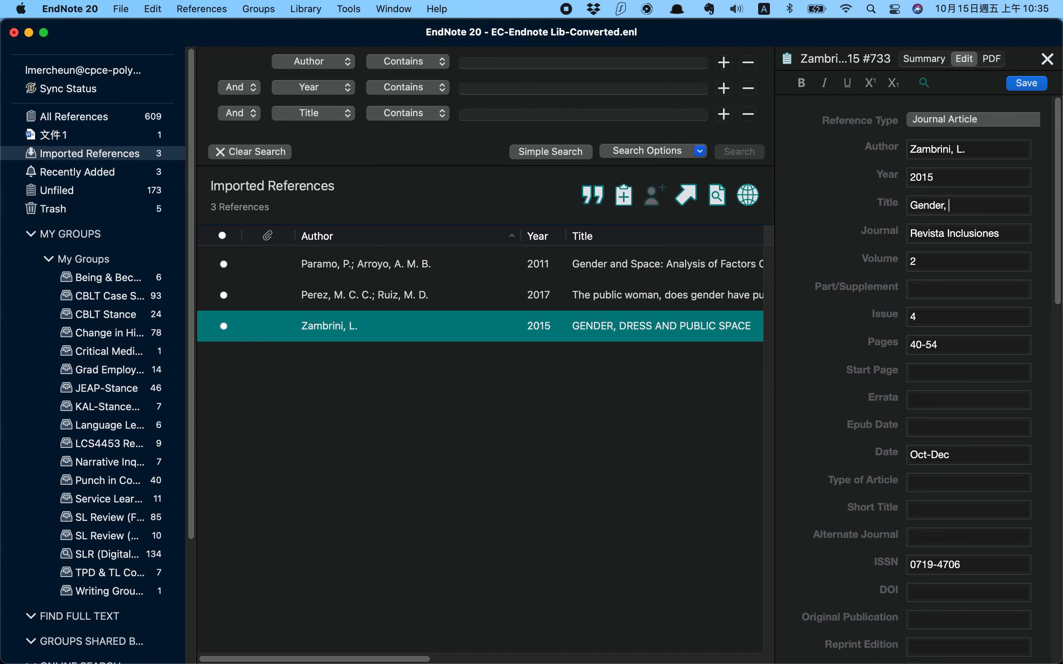
text(, dress and public space)
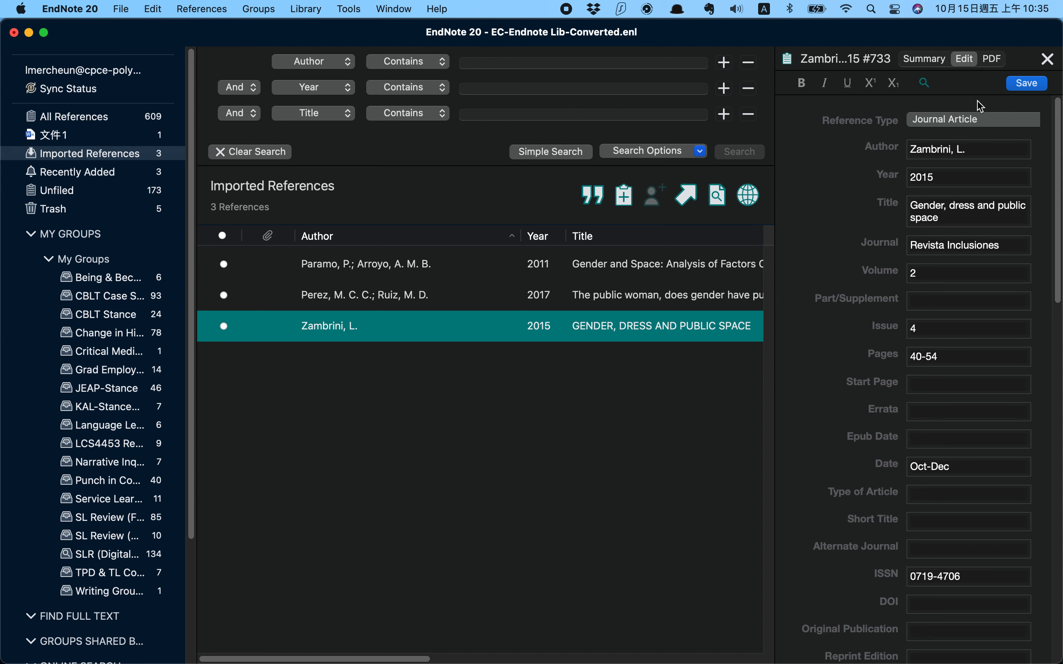
click(1019, 91)
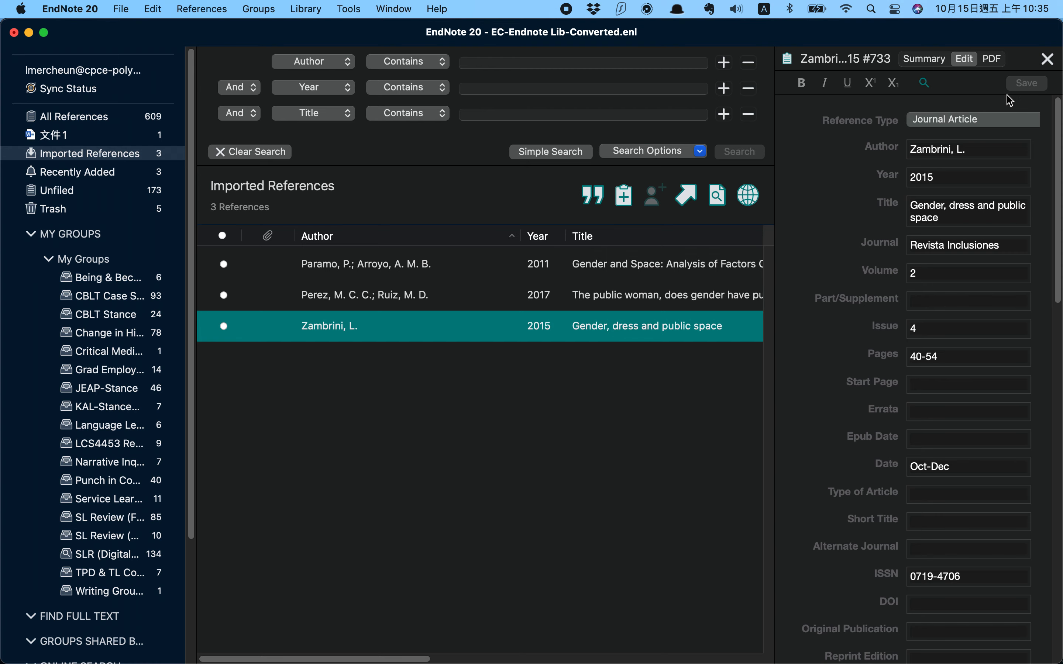
Switch back to Word and update the citations and bibliography so the second reference uses the edited title
key(super+Tab)
click(312, 356)
triple_click(283, 357)
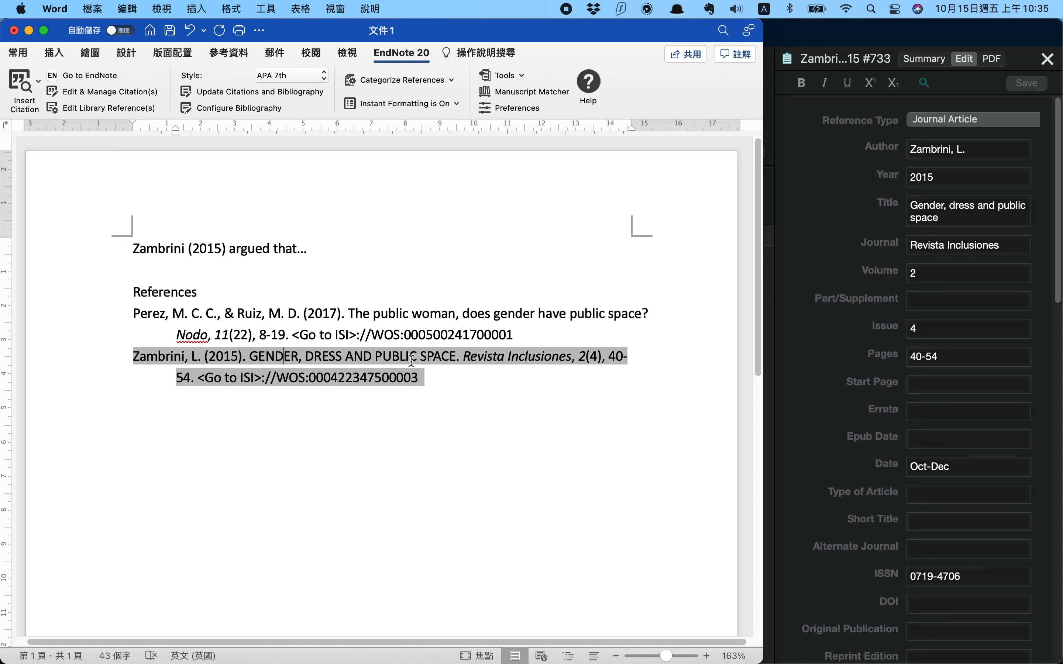
click(225, 93)
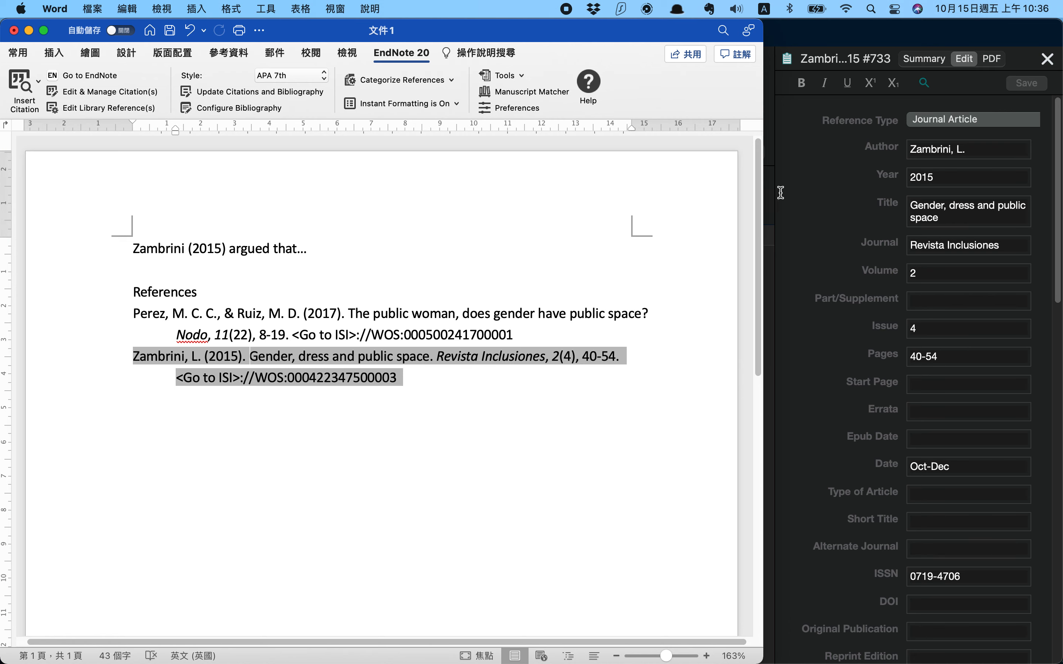
Switch to EndNote, widen the groups list, show the LCS4453 References group and close the reference details
click(790, 197)
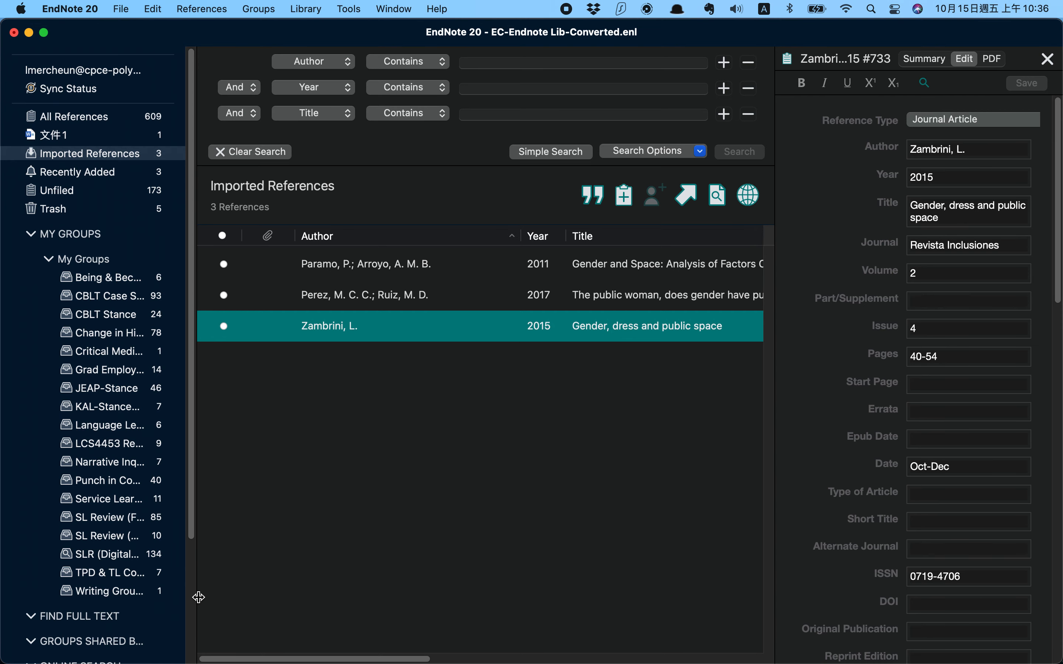
drag(199, 598, 317, 590)
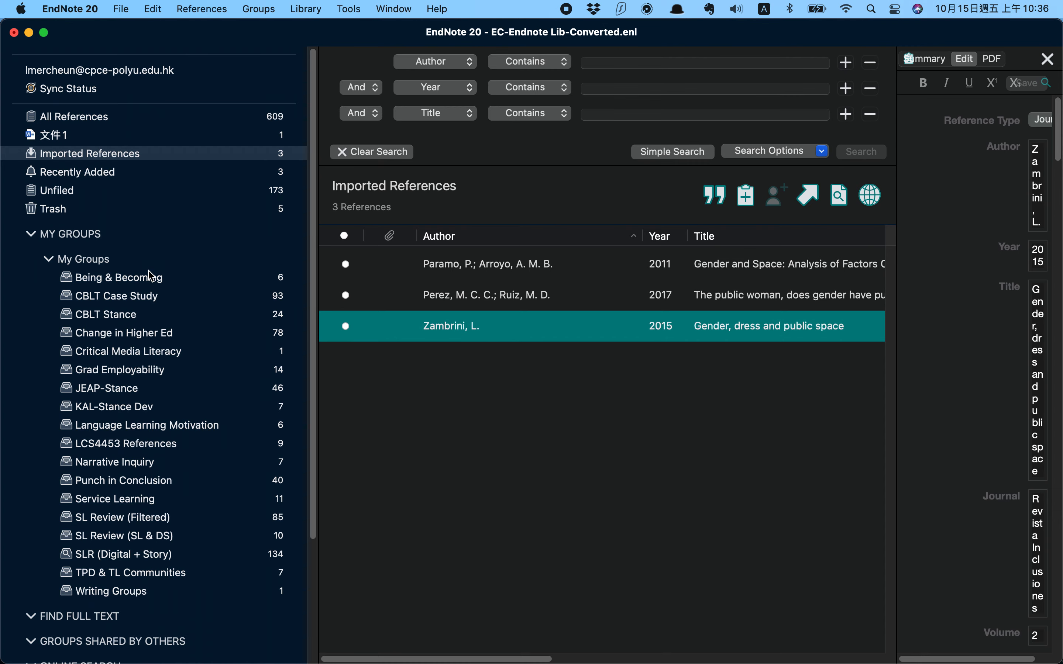
click(140, 448)
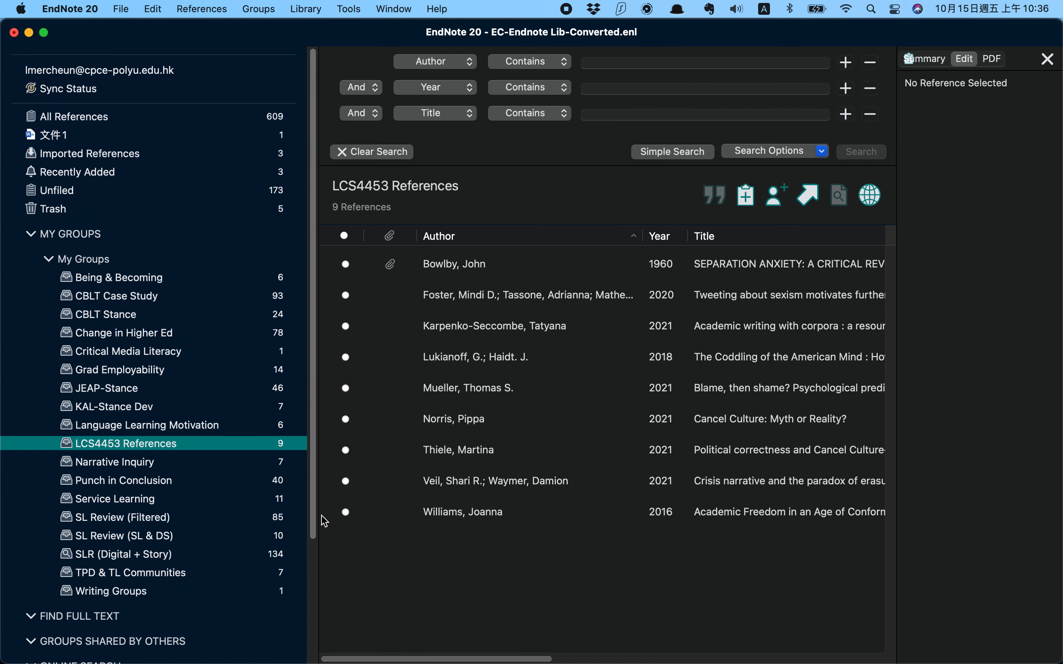
drag(317, 503, 245, 503)
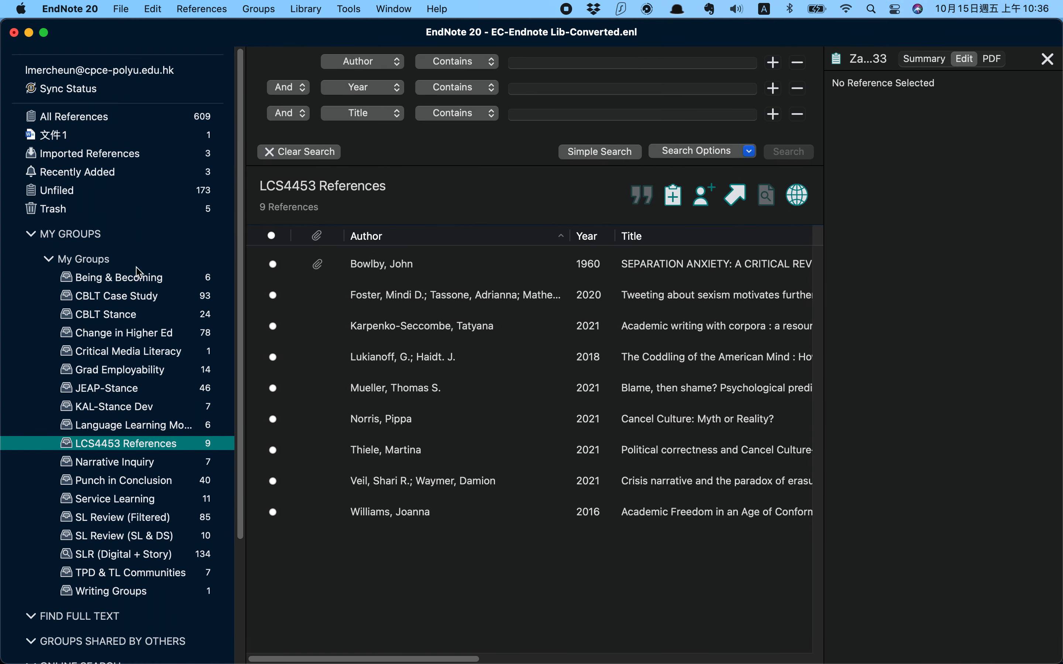
click(1049, 62)
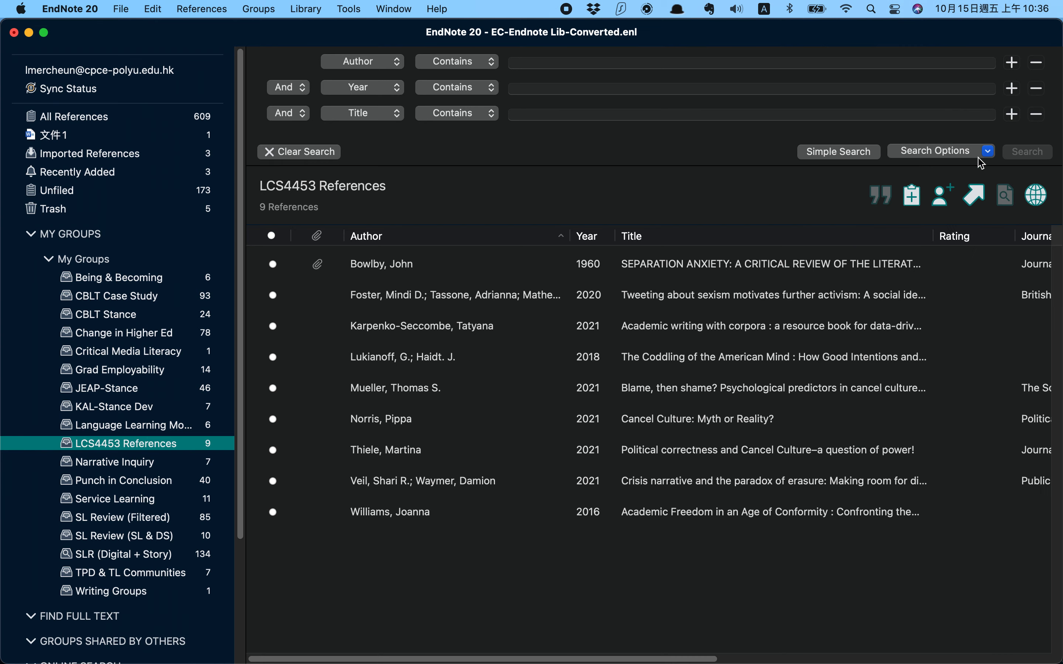
Switch to Chrome and open the Pao Yue-kong Library main page
key(super+Tab)
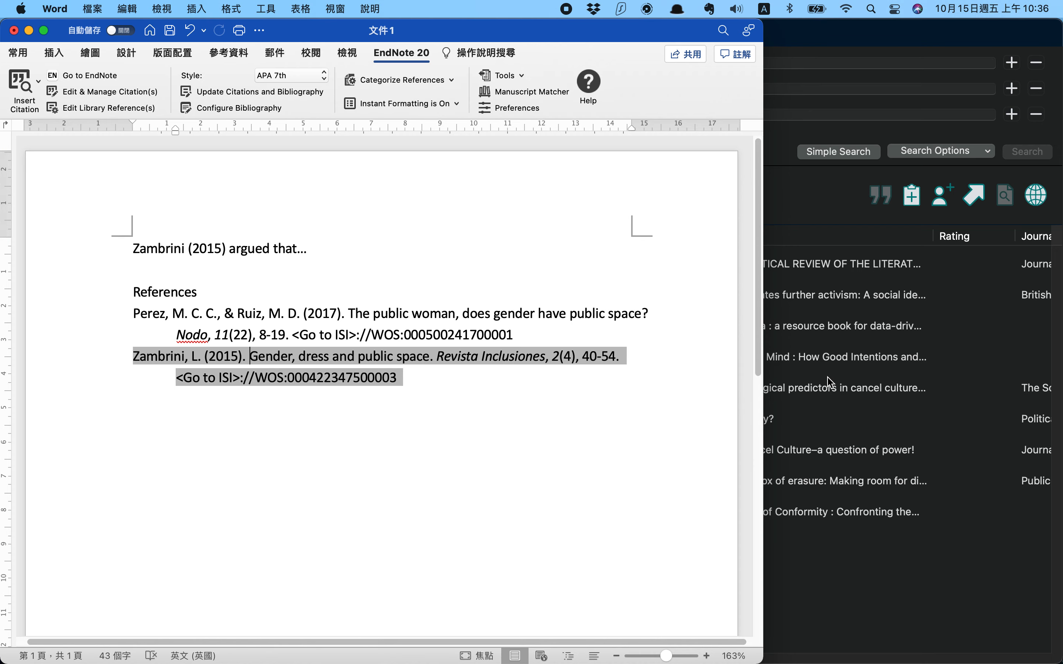
key(super+Tab)
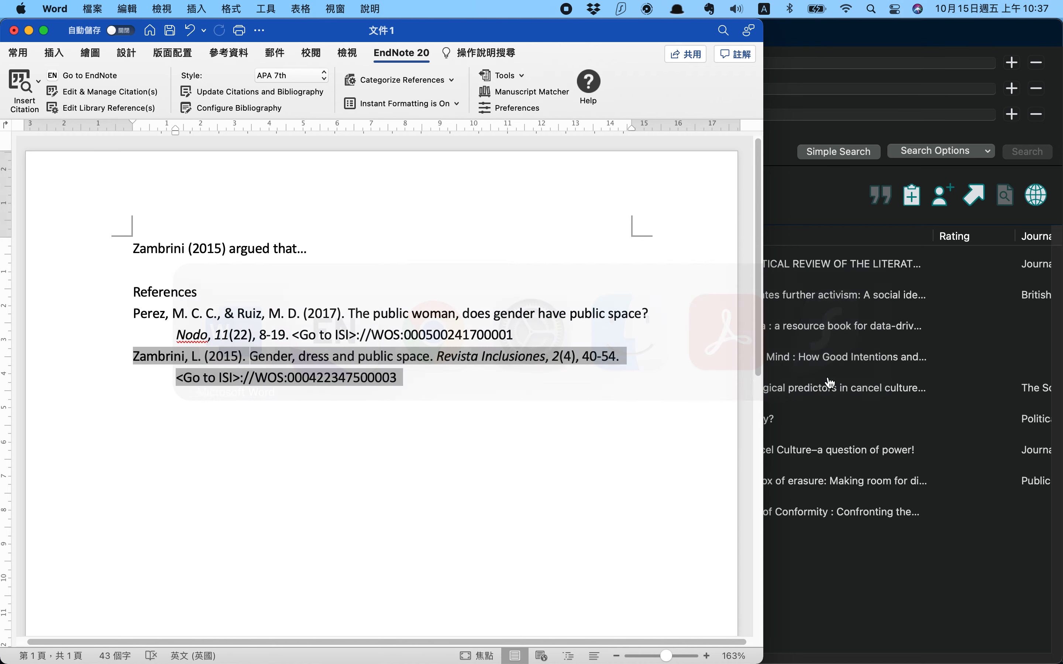
key(super+Tab)
click(423, 351)
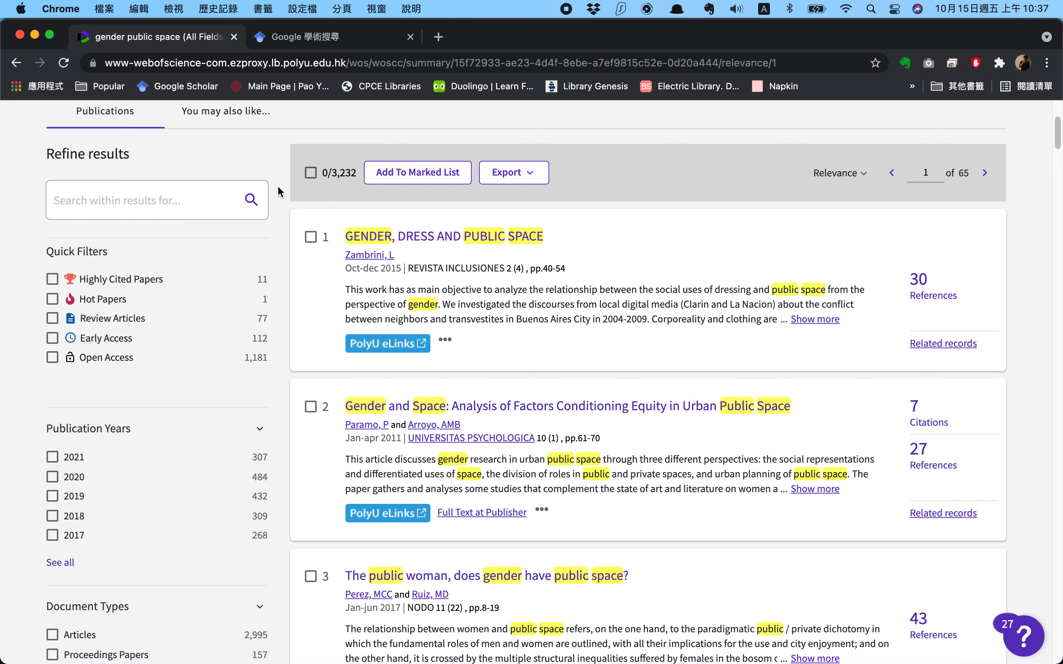
click(286, 94)
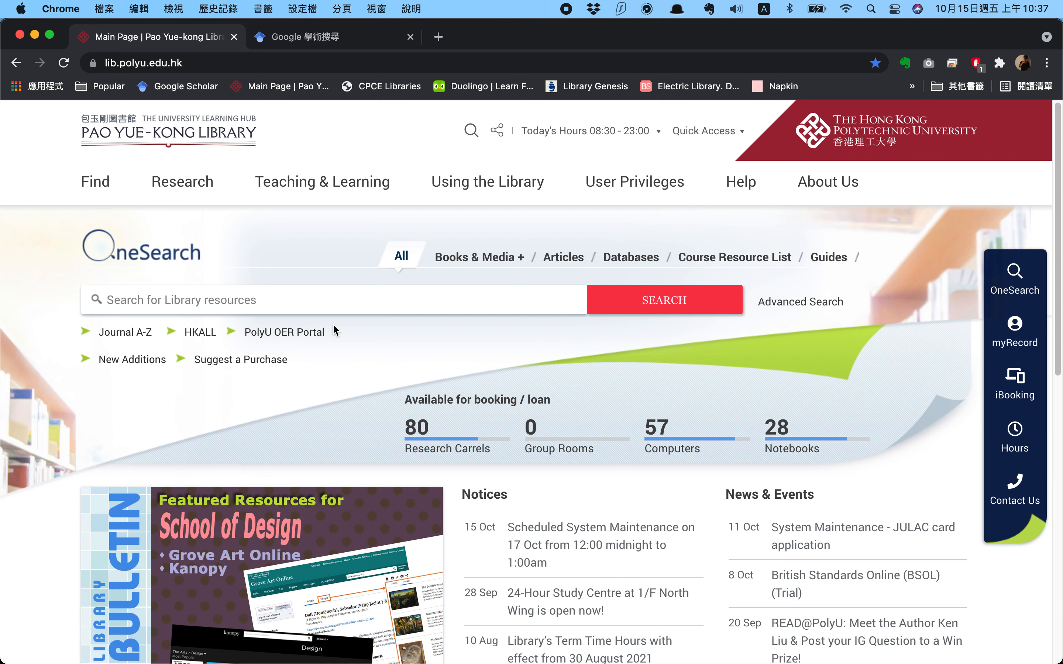
Copy the title "The public woman, does gender have public space?" from the first reference in Word and search the library's OneSearch for it
key(super+Tab)
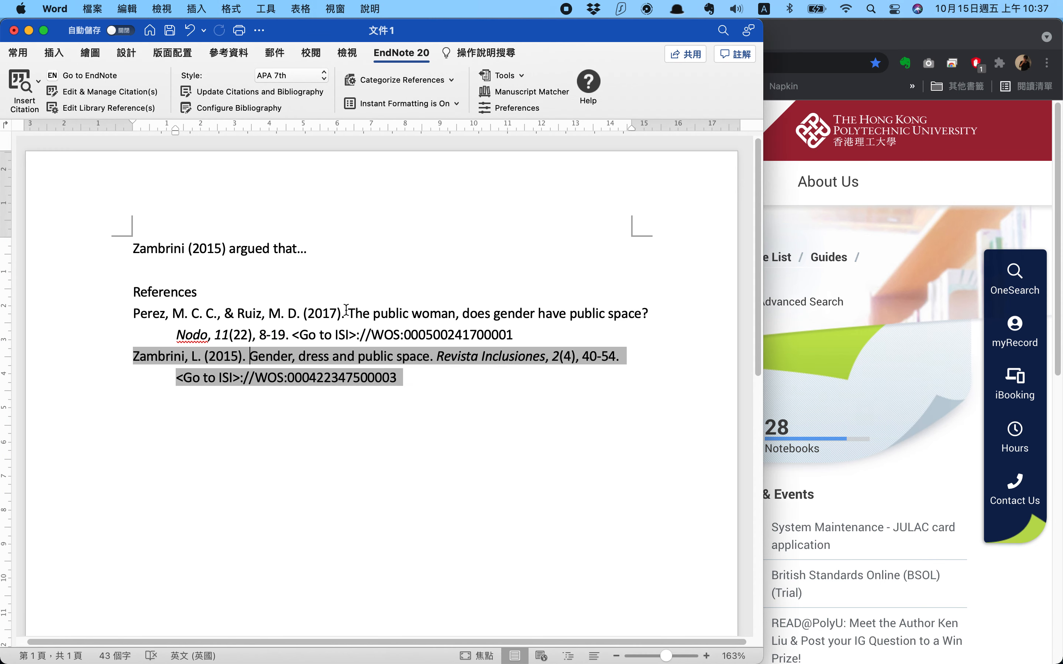
drag(352, 317, 649, 316)
key(super+c)
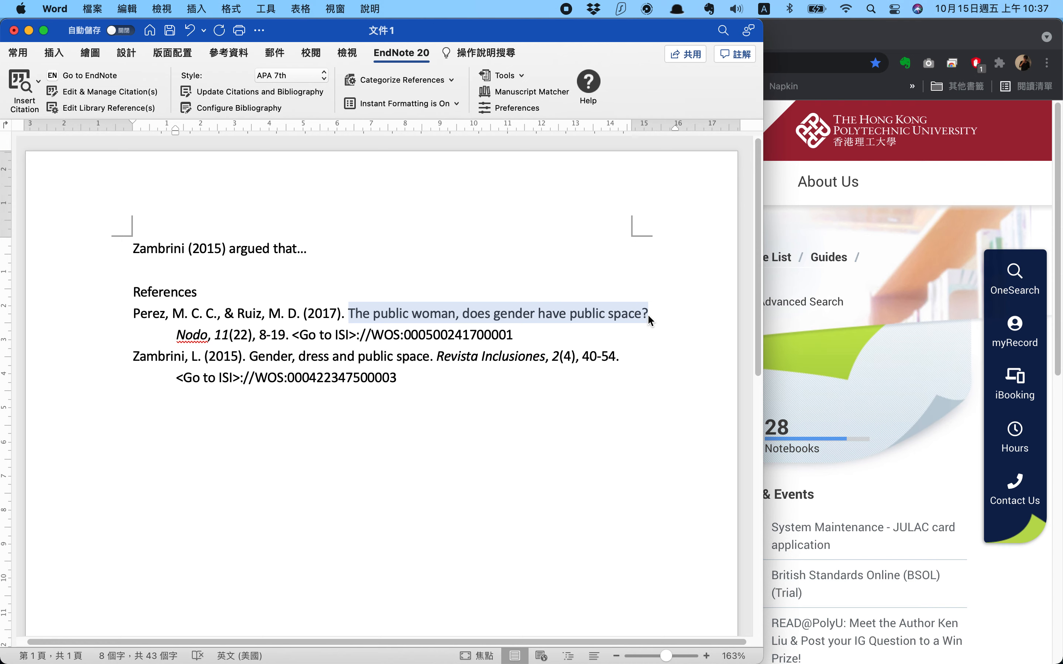
key(super+Tab)
click(153, 305)
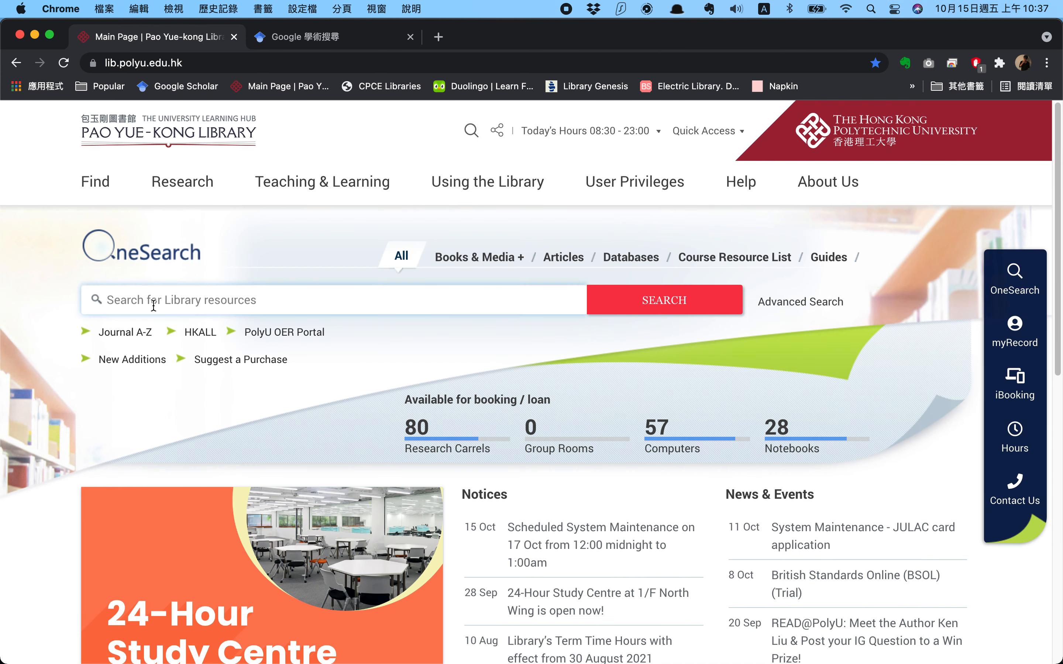
key(super+v)
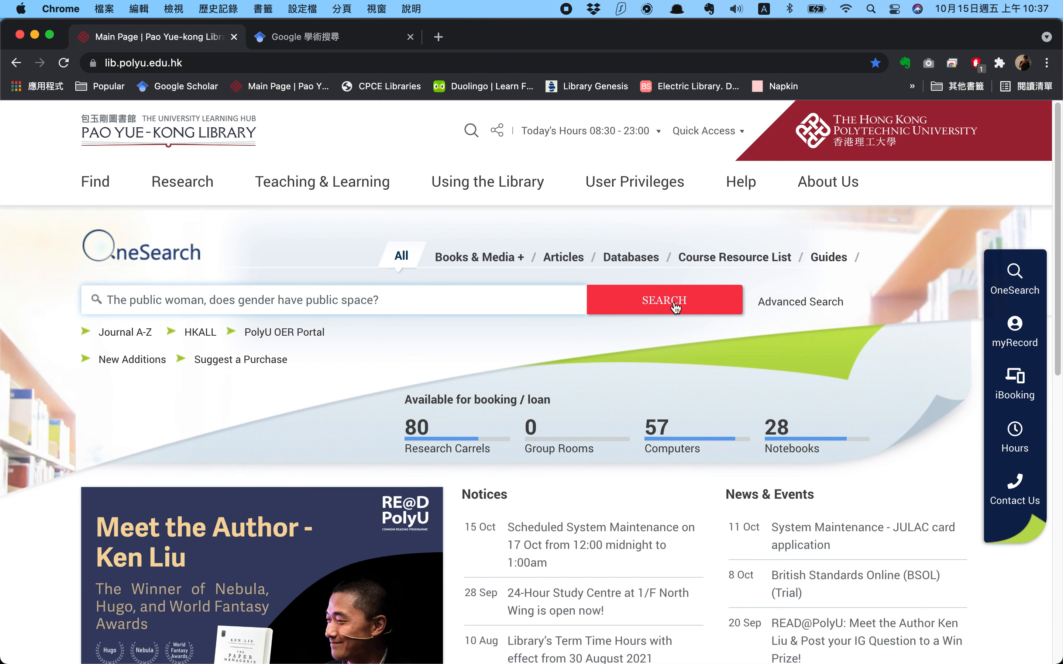
click(695, 296)
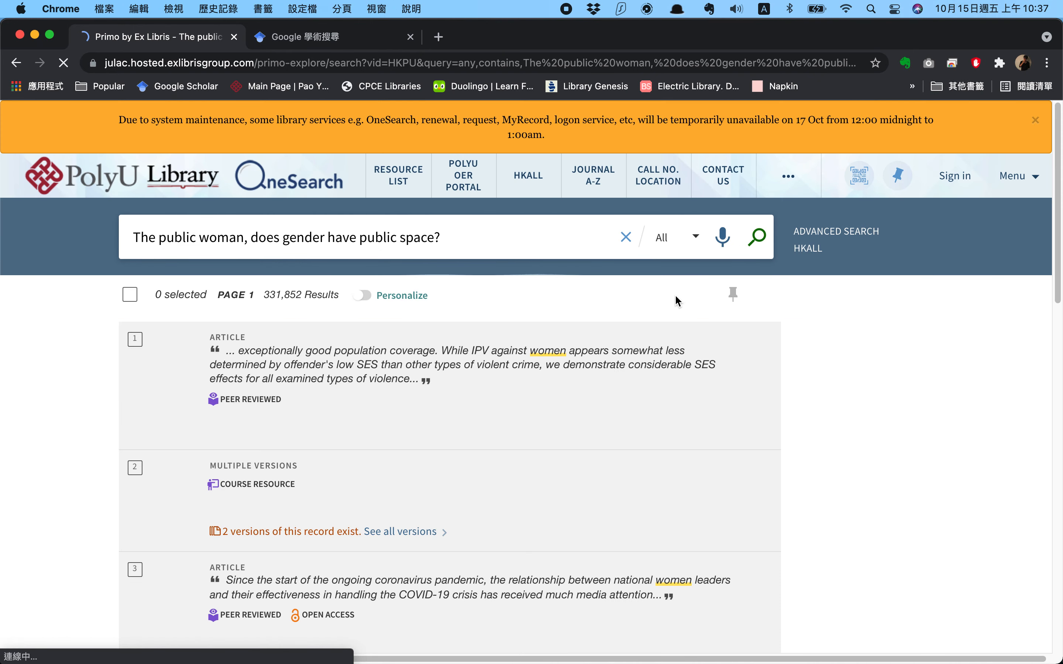
Look through the search results and display the first article's APA (7th edition) citation, selecting its full text
scroll(657, 310, down, 5)
scroll(658, 308, down, 5)
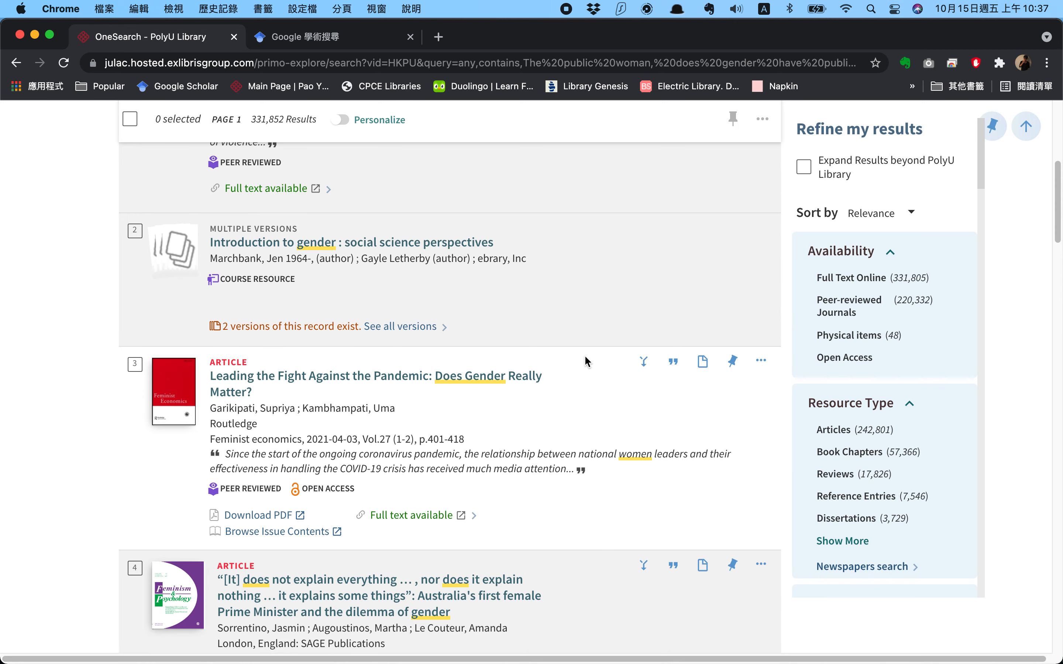
scroll(587, 353, up, 5)
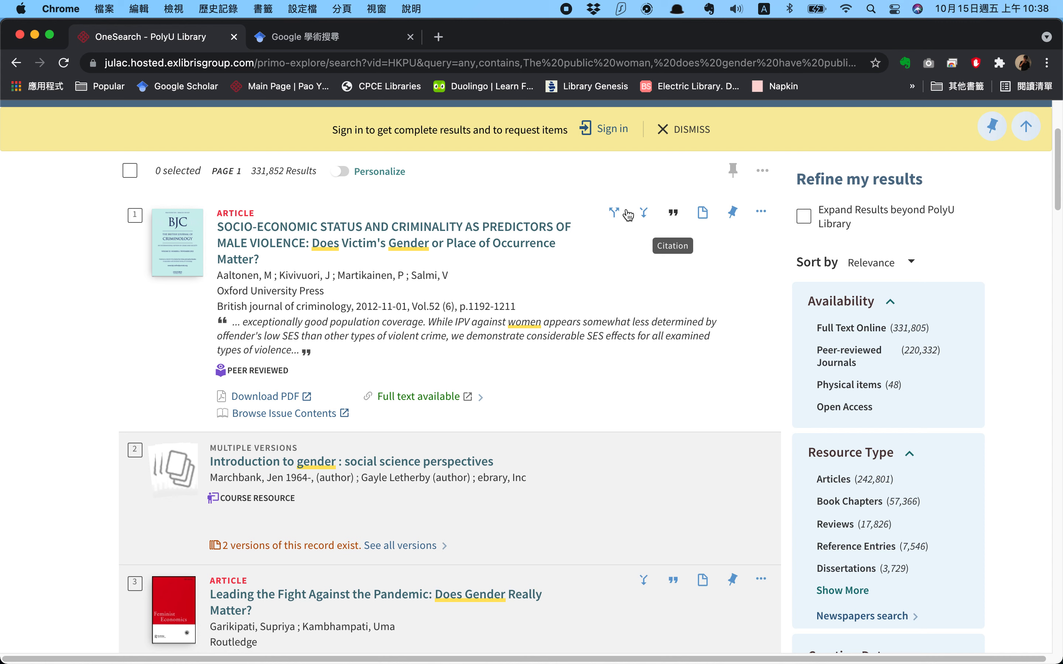
click(673, 214)
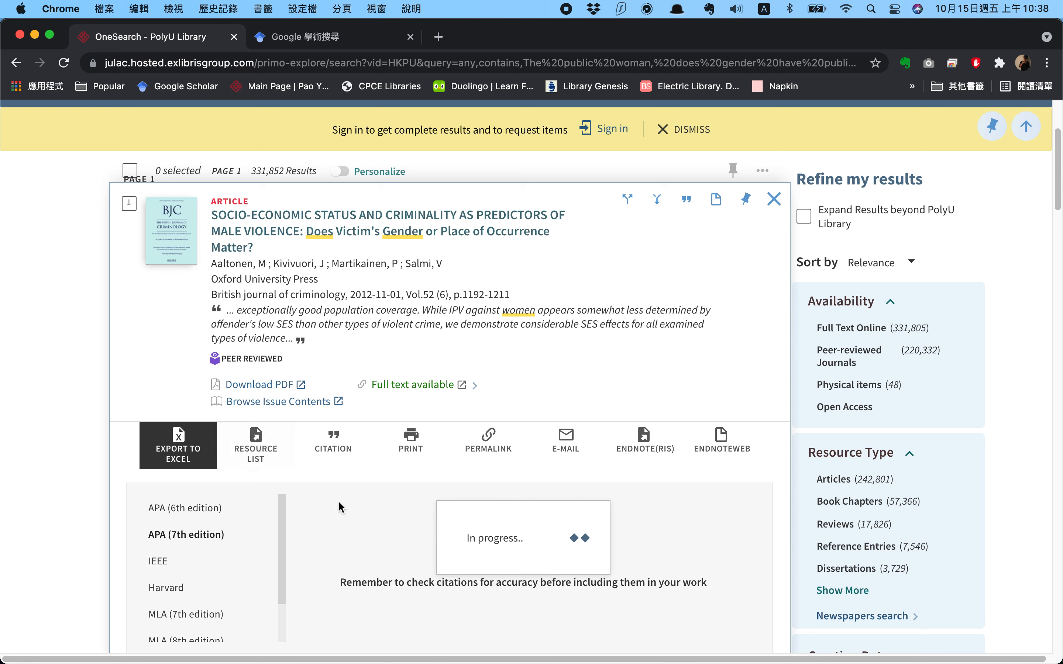
click(333, 443)
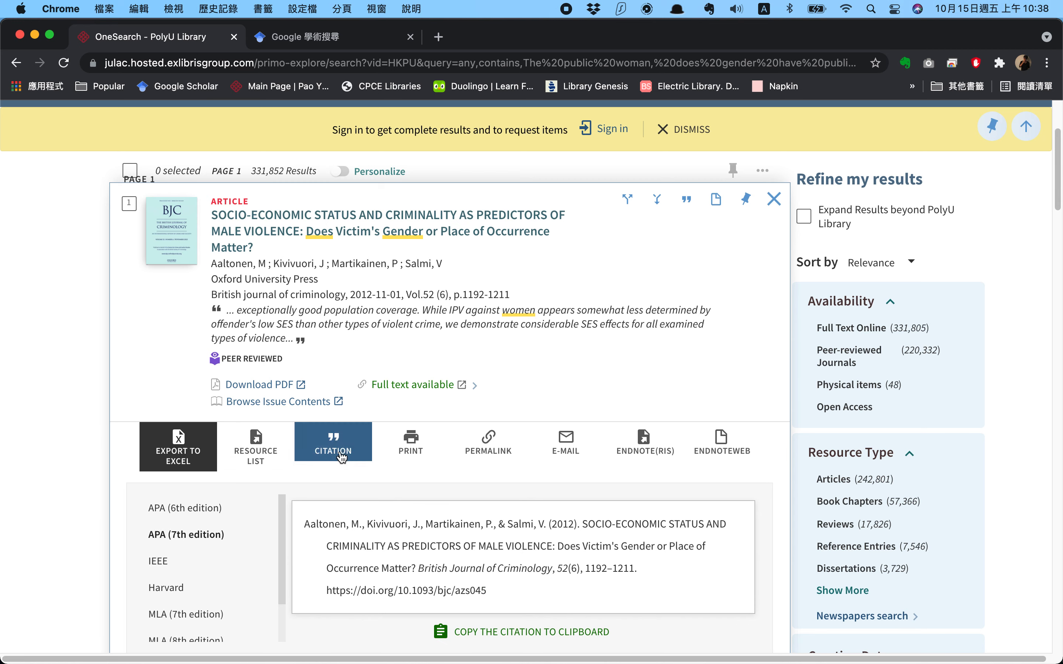
scroll(571, 532, down, 3)
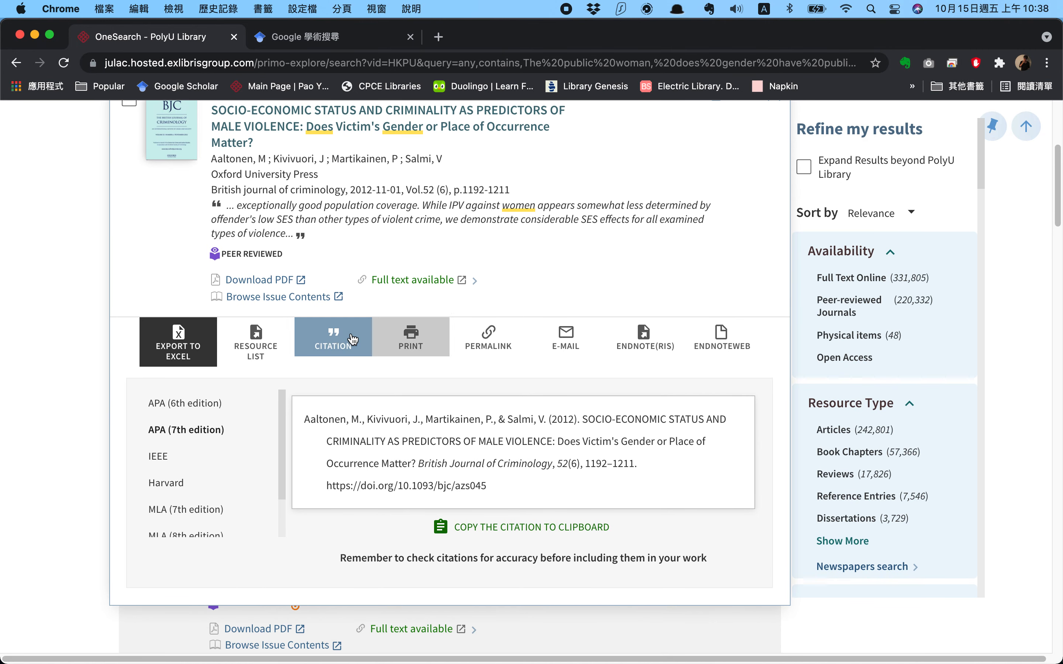
click(333, 339)
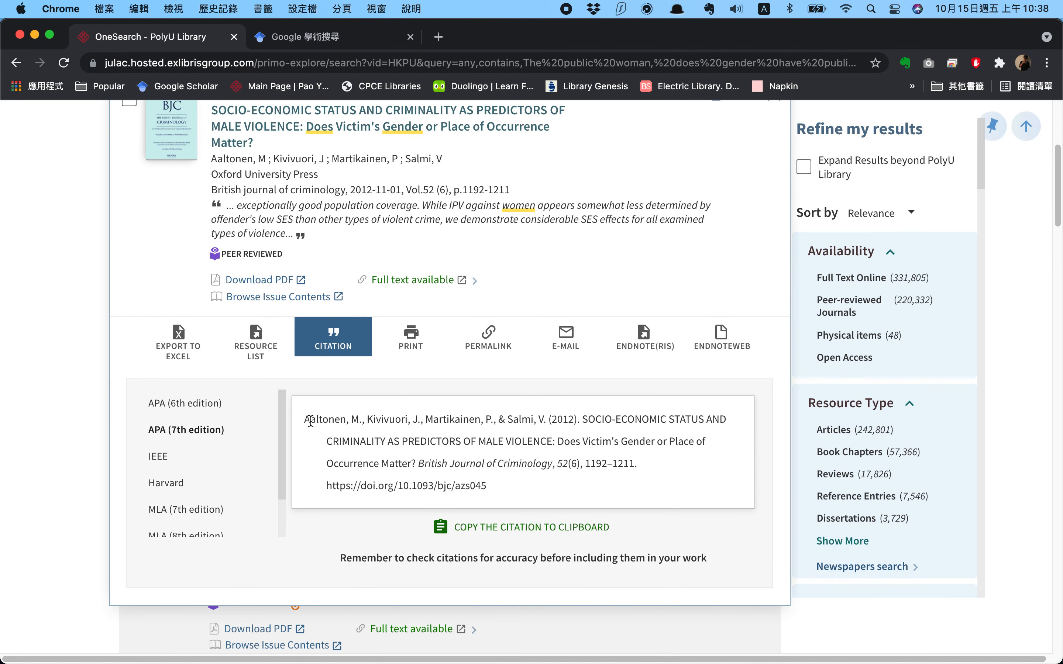
drag(307, 420, 496, 487)
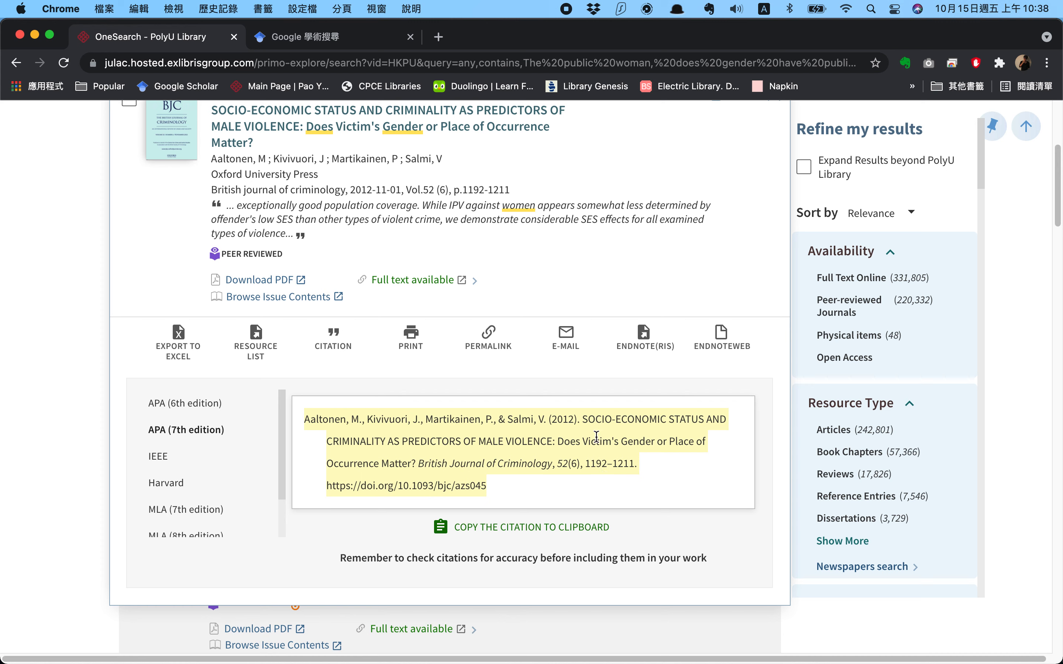
Show the EndNote (RIS) download options for the first OneSearch article, and close the article's export options
click(644, 341)
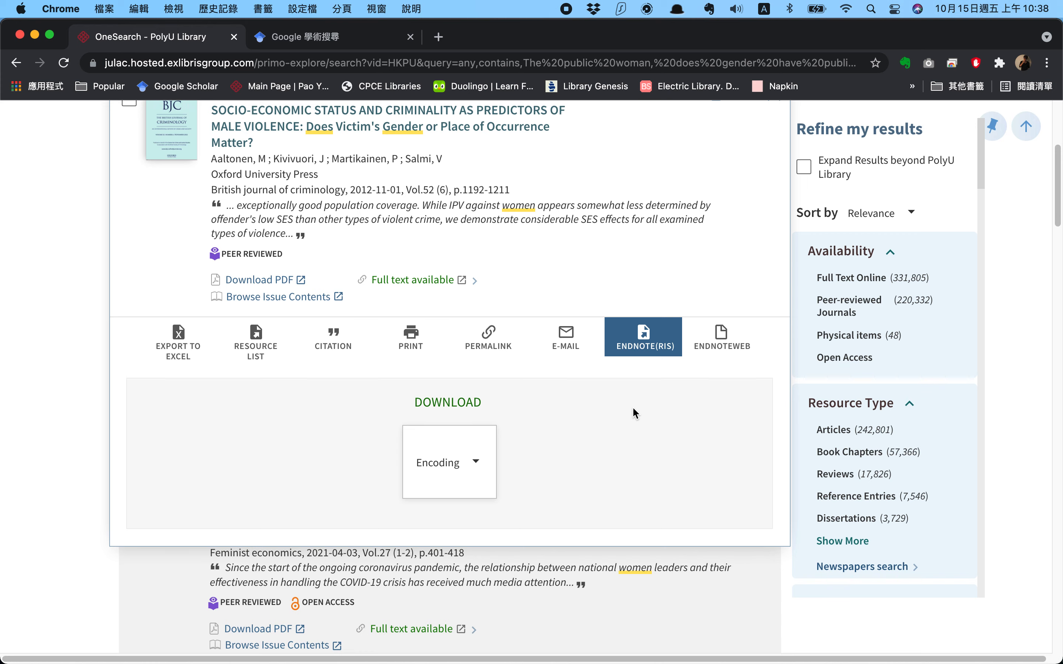
scroll(788, 400, up, 5)
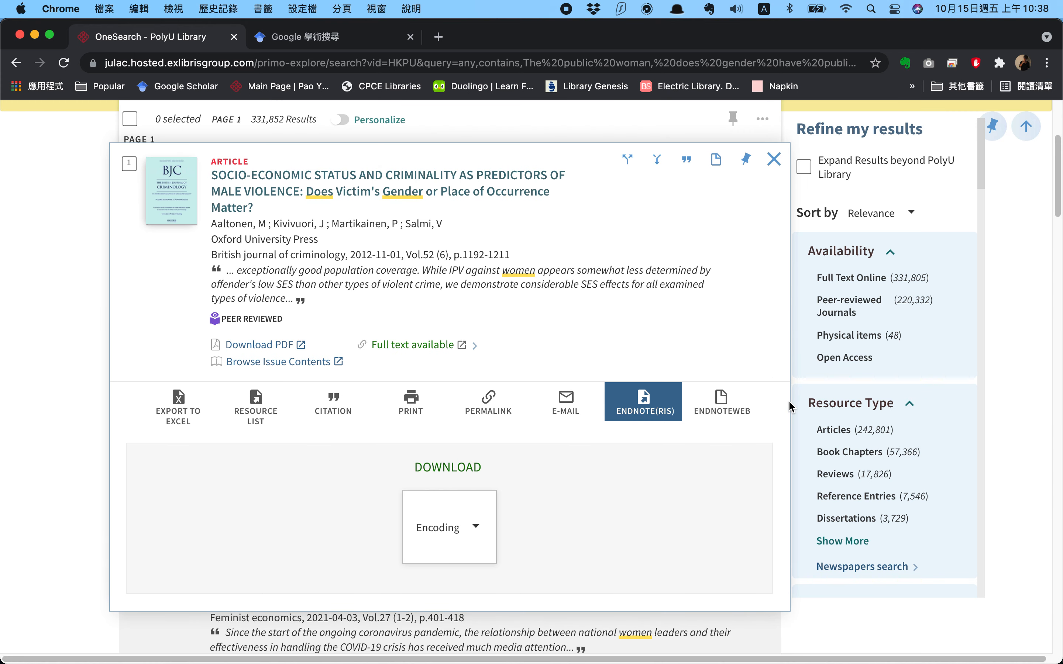
click(774, 327)
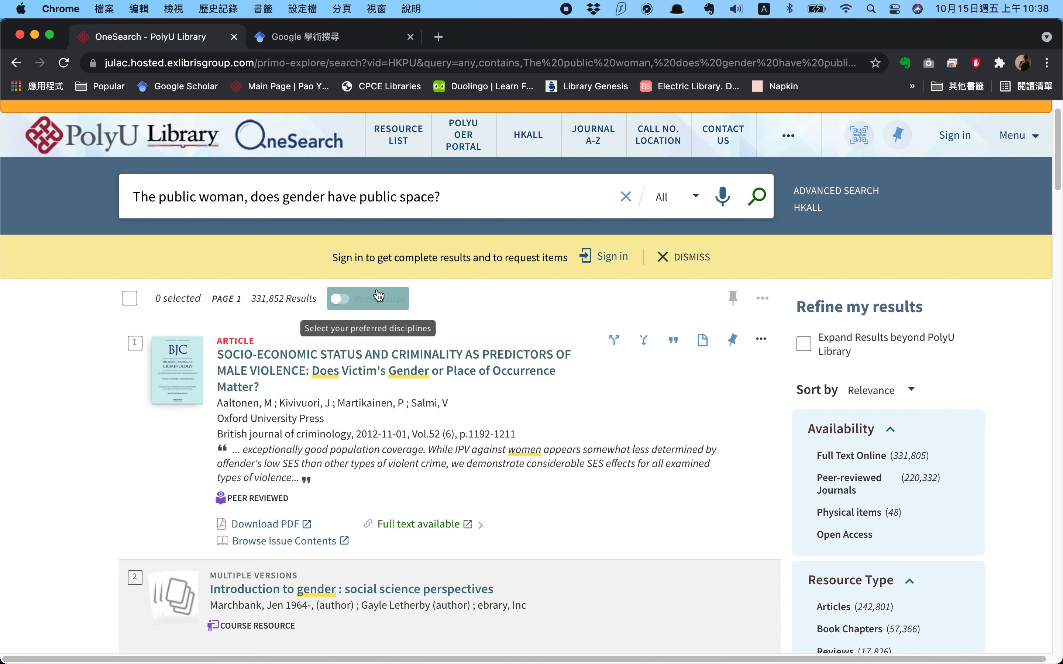
Switch to Google Scholar, search for "gender neutral toilet against" and look through the results
click(261, 40)
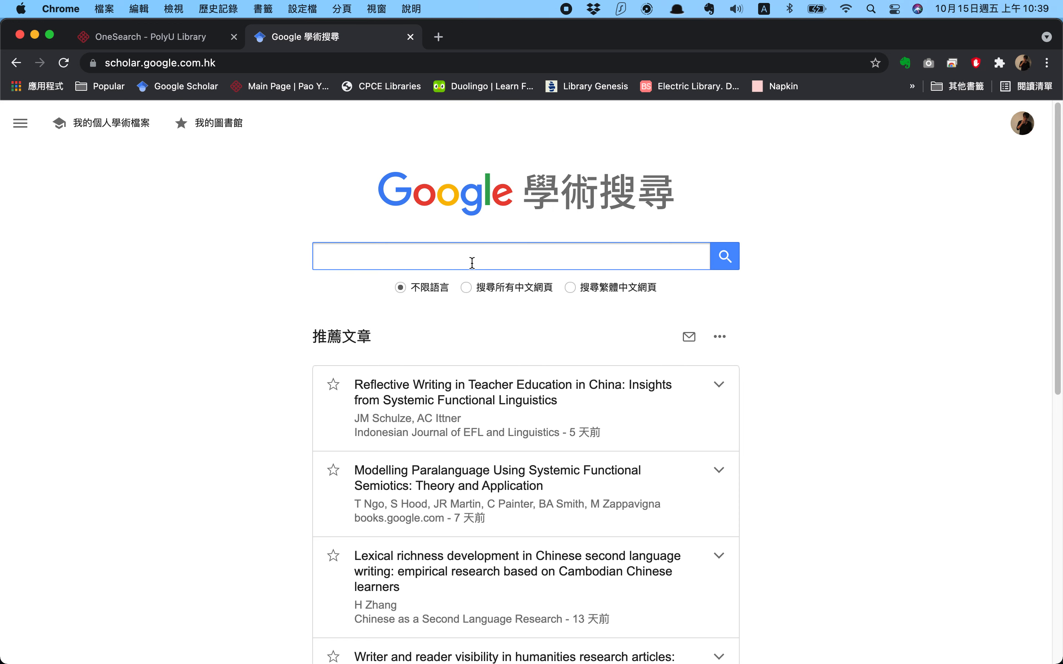
text(gender)
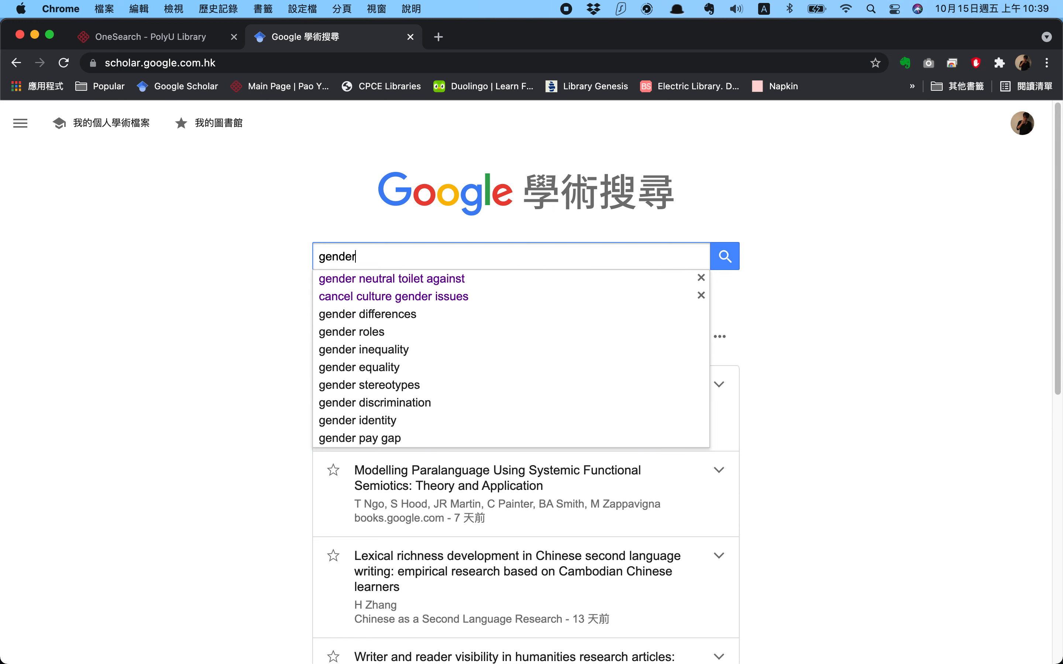
key(Down)
key(Return)
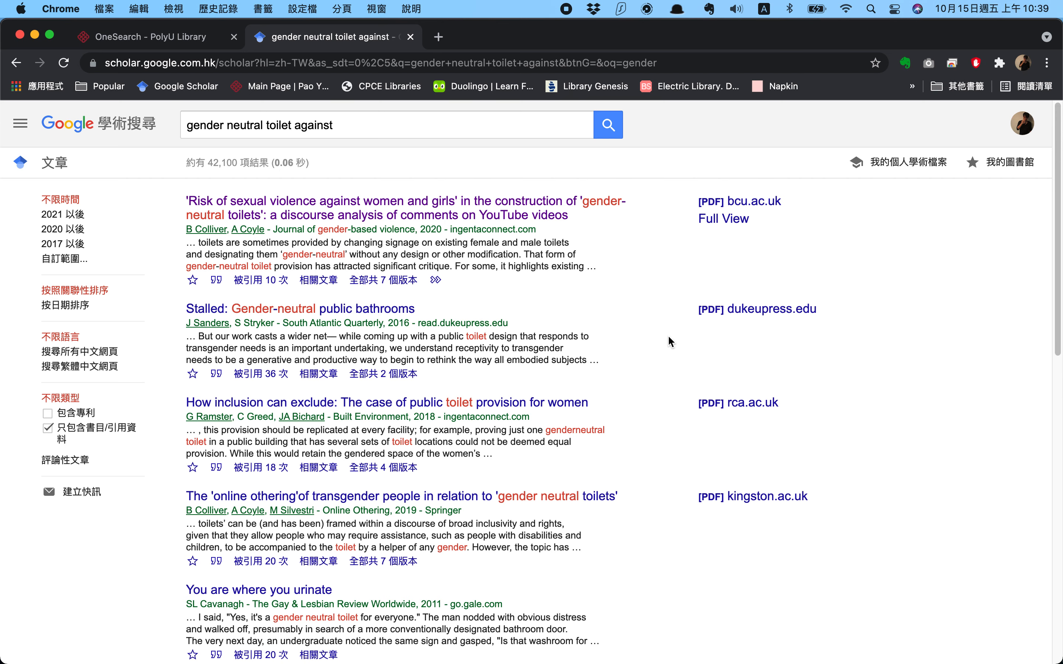
scroll(655, 352, down, 2)
scroll(655, 351, down, 4)
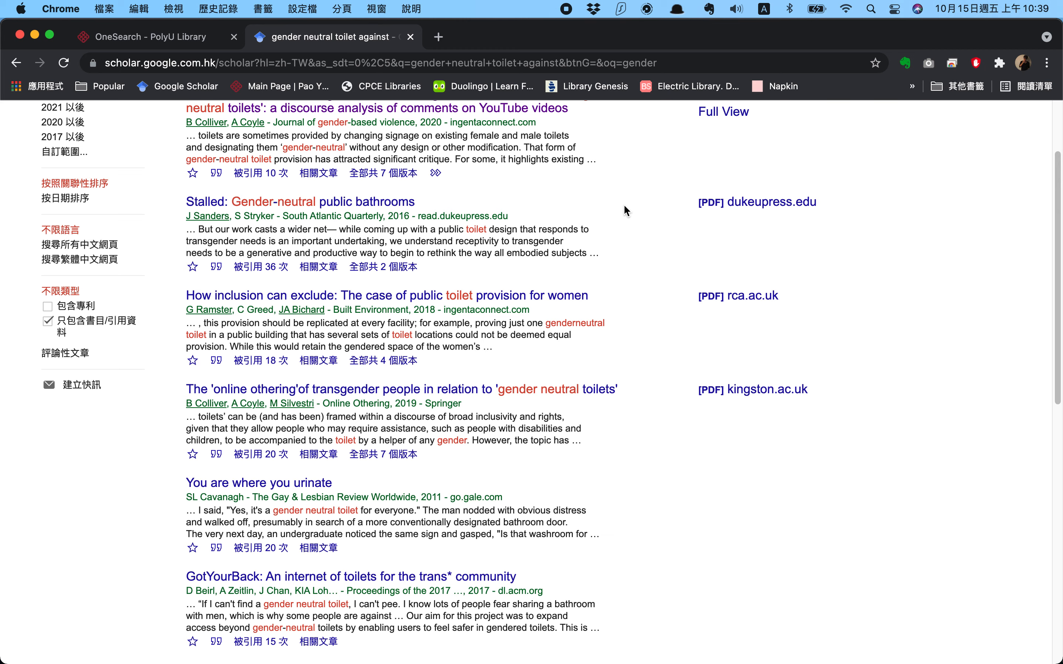
scroll(627, 211, up, 3)
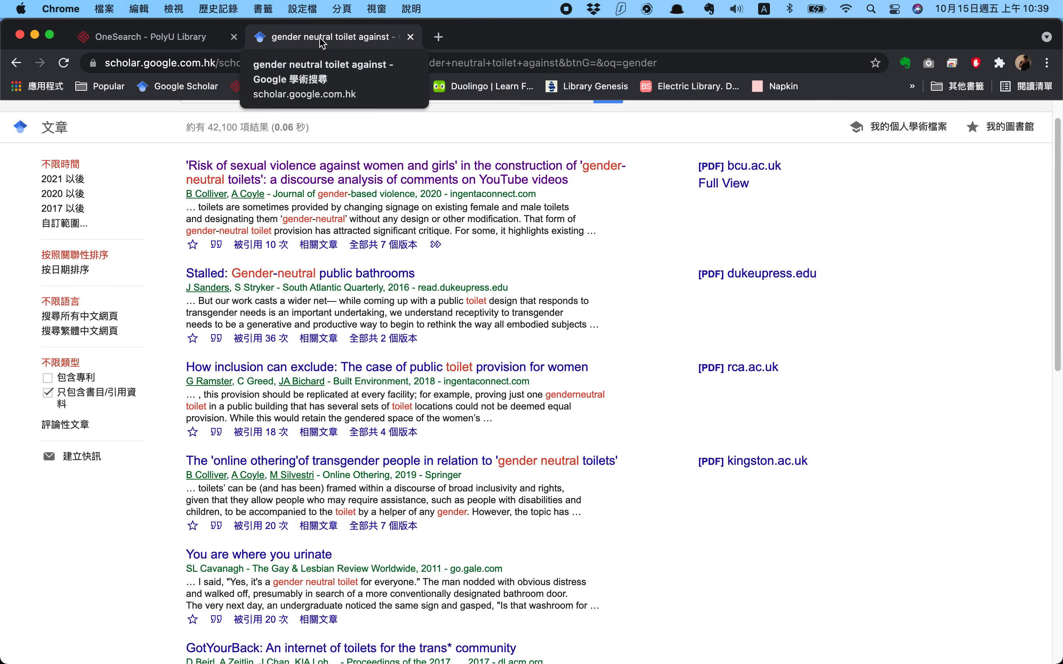
After a look back at OneSearch, display the Google Scholar citation formats for "Stalled: Gender-neutral public bathrooms" and select the APA text
click(189, 38)
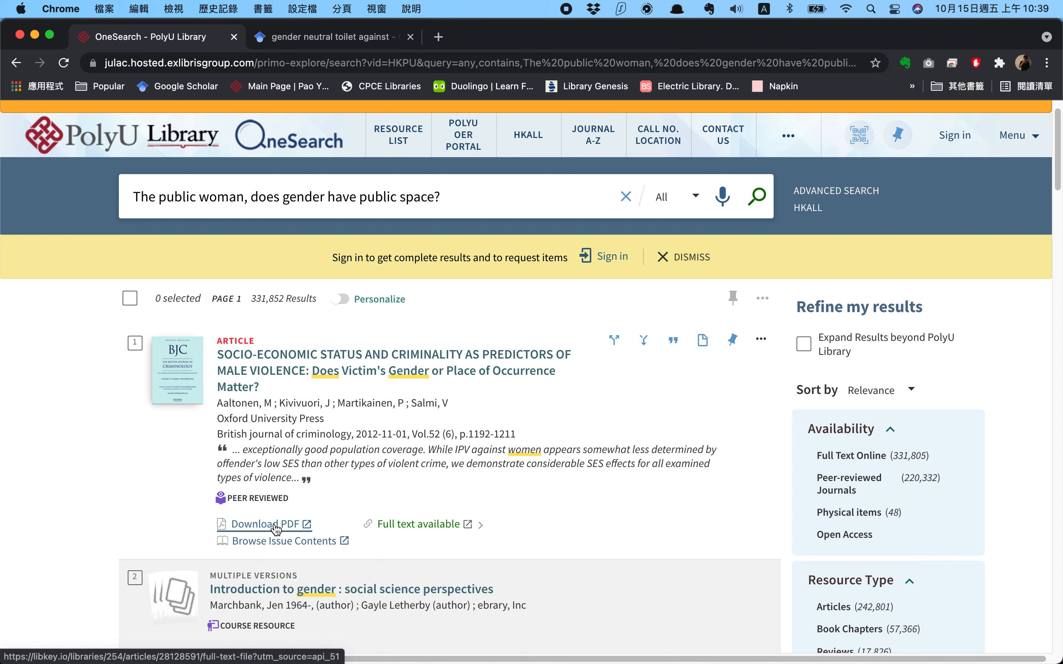
click(349, 37)
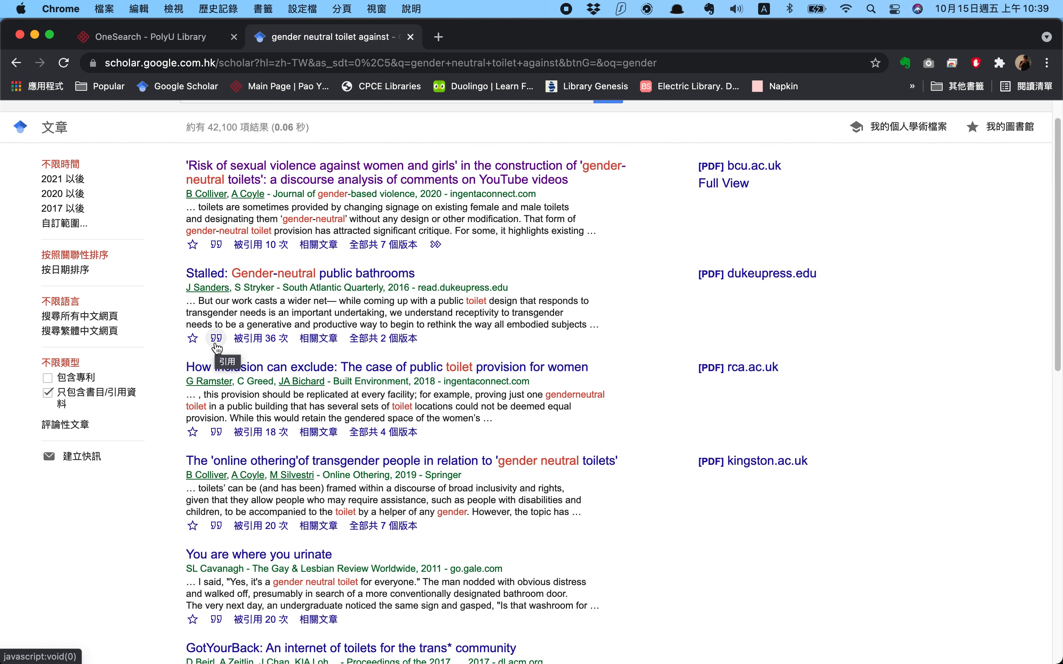
click(216, 346)
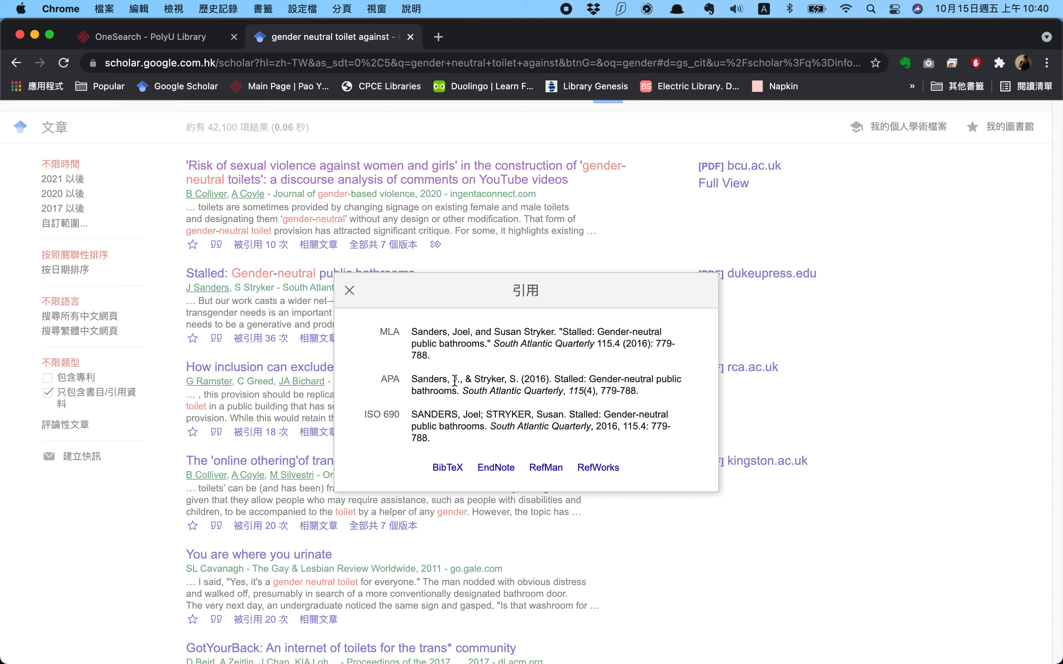
drag(415, 381, 652, 396)
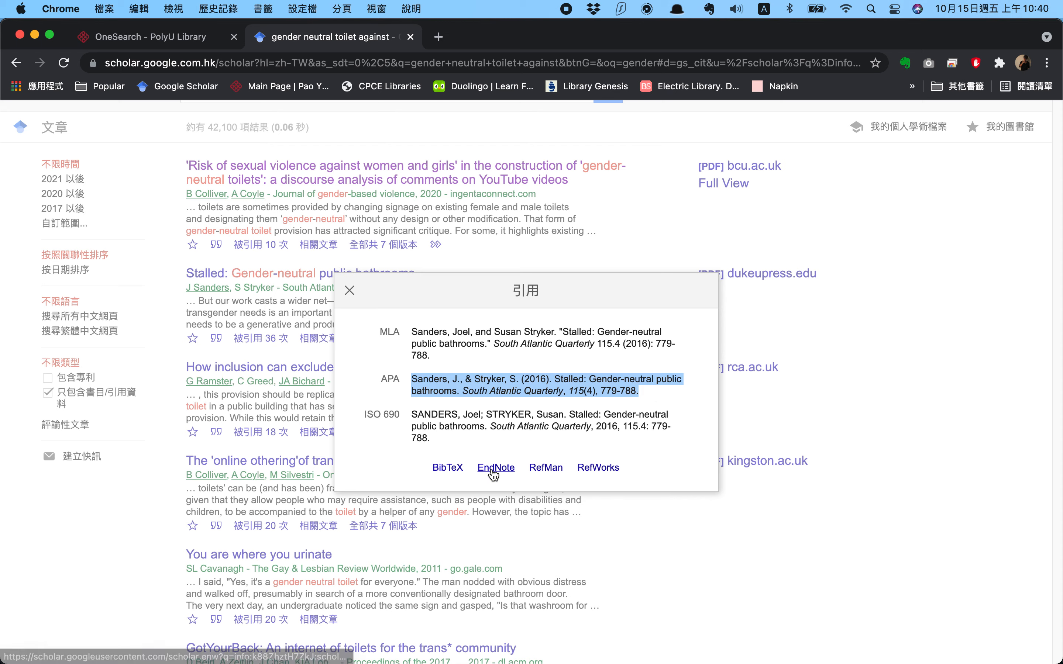
Export the citation as an EndNote file, open scholar (1).enw to import it and select the imported reference
click(495, 469)
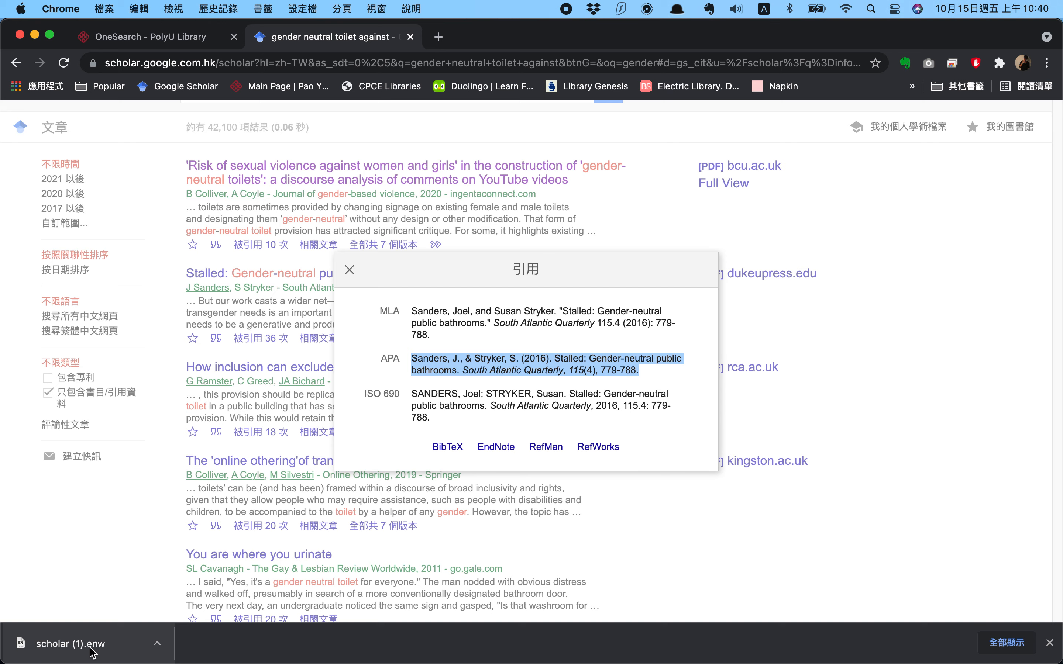
click(70, 646)
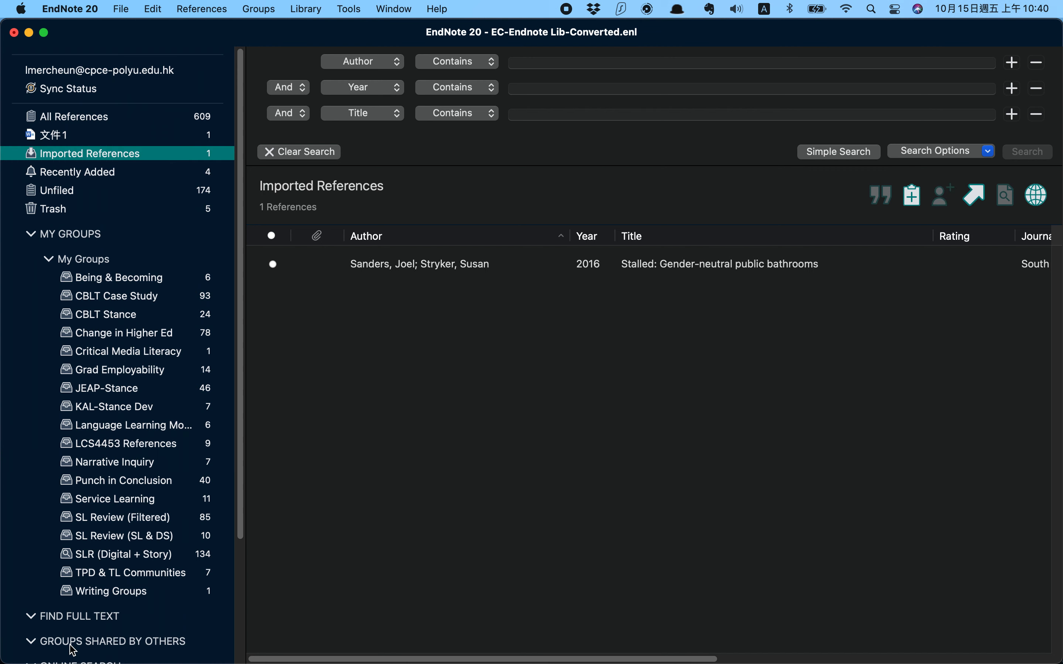
click(415, 269)
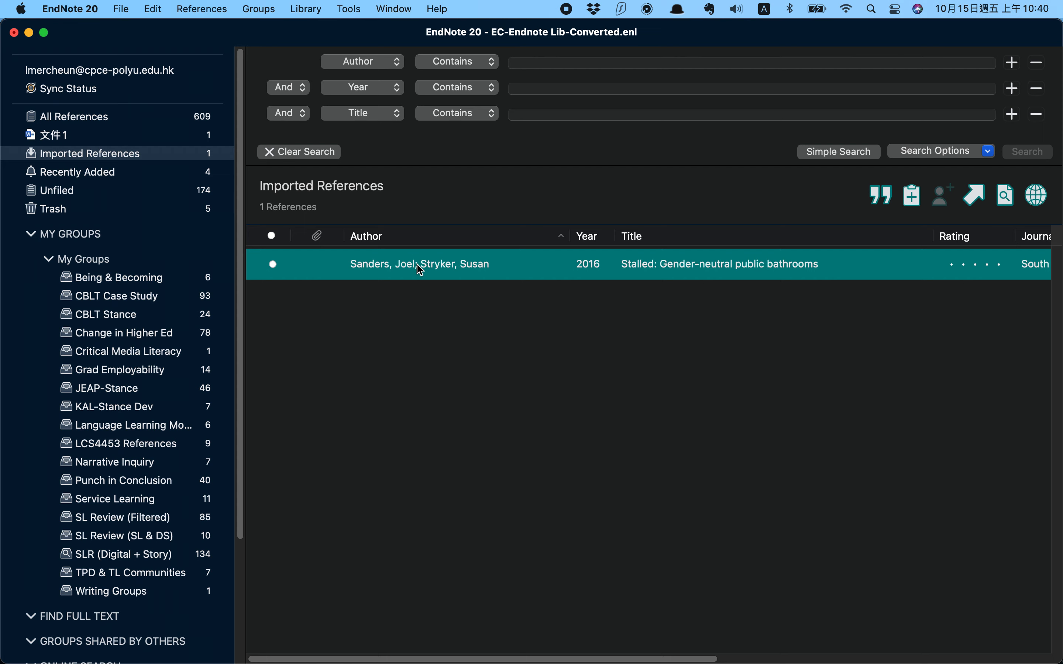
mouse_move(417, 265)
mouse_down()
mouse_move(356, 310)
mouse_move(272, 439)
mouse_move(437, 279)
mouse_move(220, 374)
mouse_move(166, 449)
mouse_move(171, 282)
mouse_move(160, 464)
mouse_move(198, 389)
mouse_move(408, 246)
mouse_move(400, 271)
mouse_up()
Return to Chrome, close the citation formats and highlight the journal name South Atlantic Quarterly in the "Stalled" result
key(super+Tab)
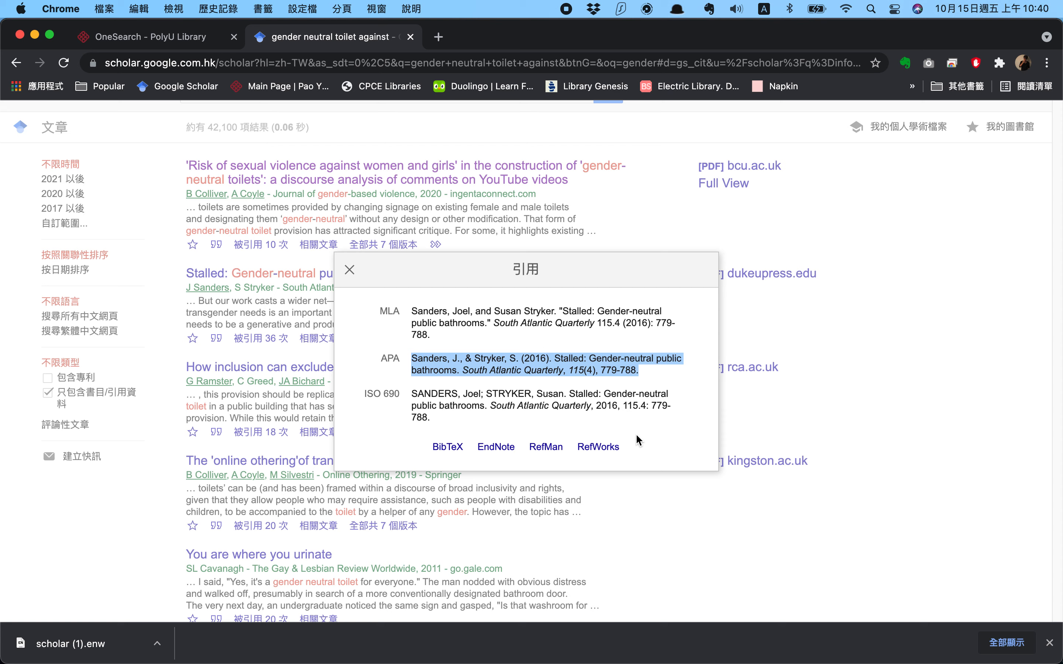
click(766, 422)
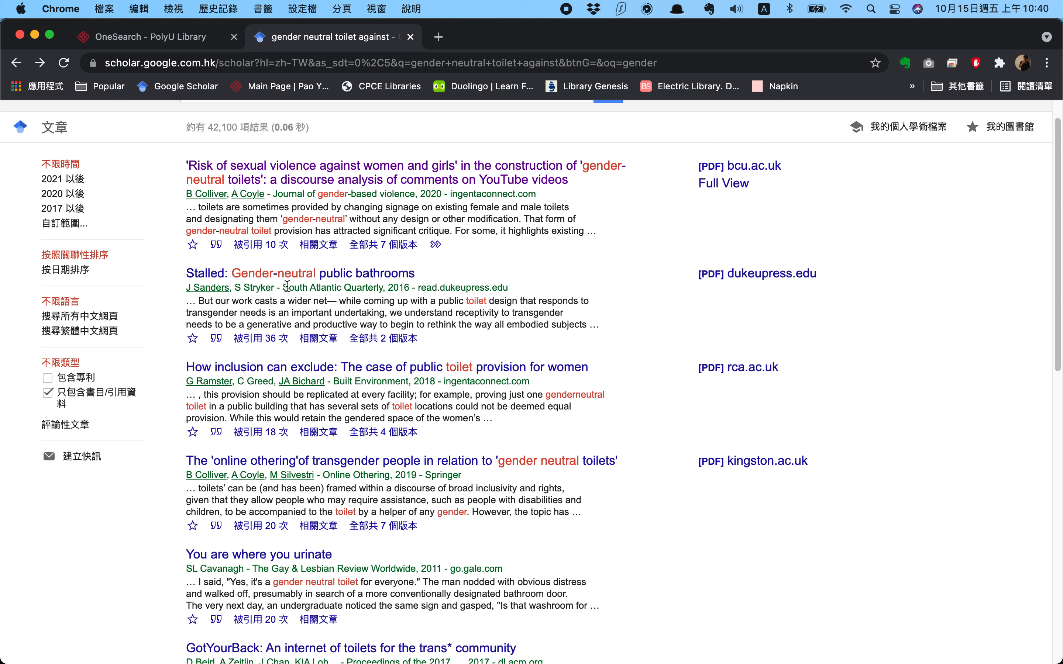
drag(285, 289, 381, 288)
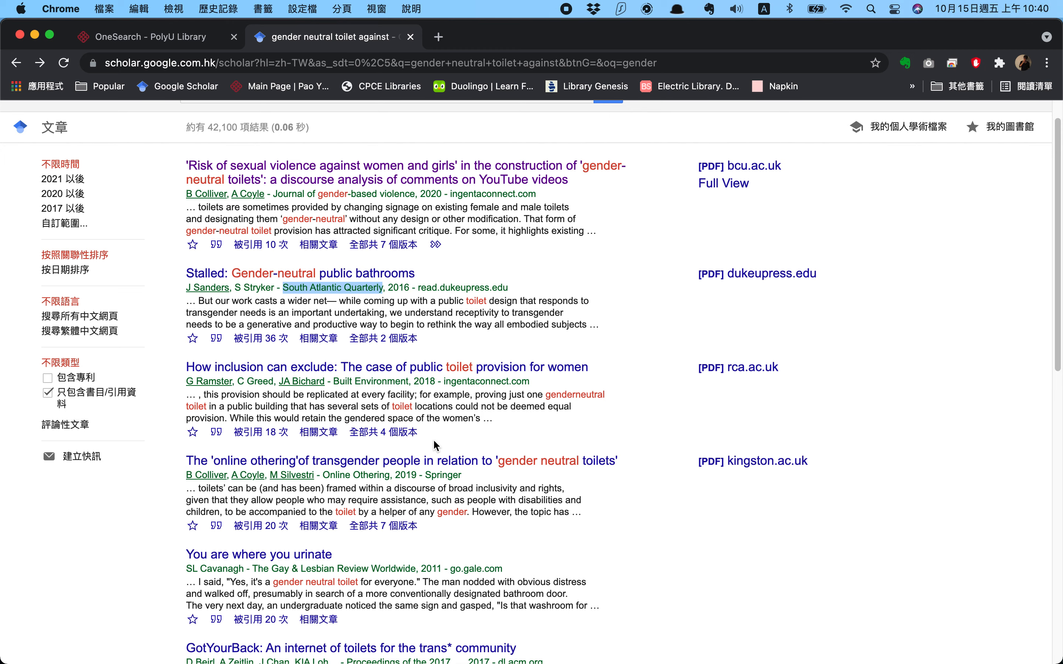
Display the citation formats for "GotYourBack: An internet of toilets for the trans* community", highlight the APA version to examine it and close them
scroll(437, 448, down, 3)
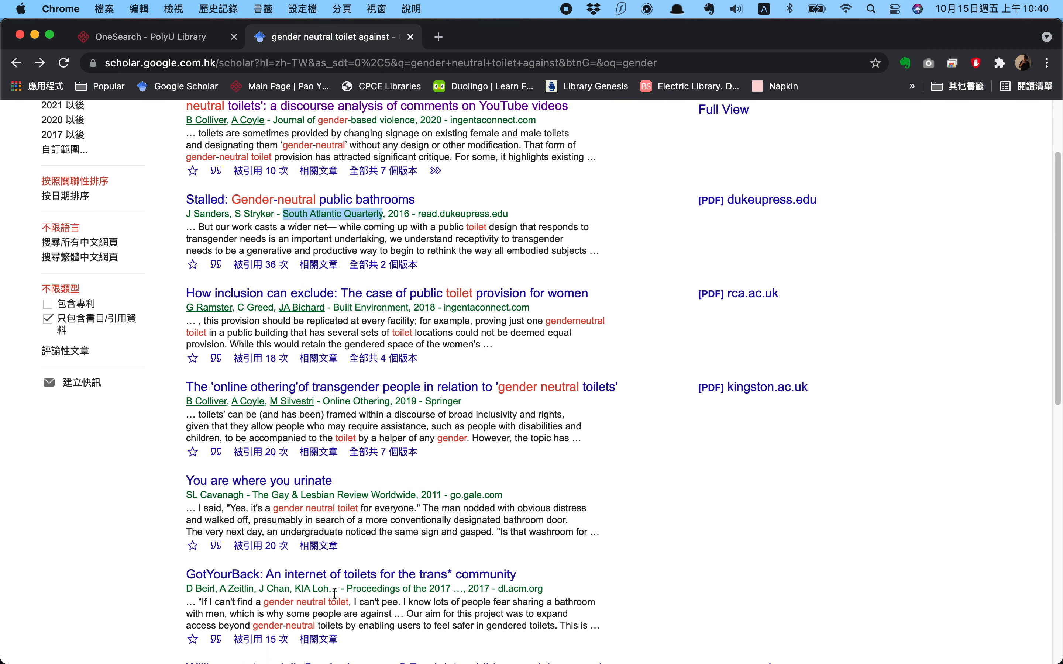
scroll(352, 593, down, 4)
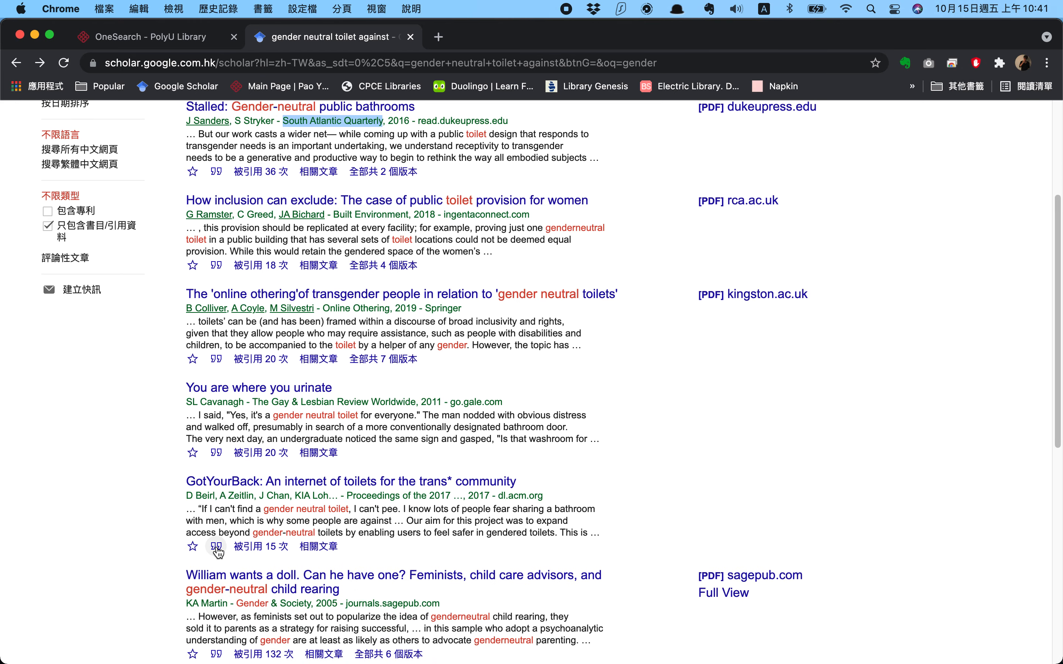
click(216, 547)
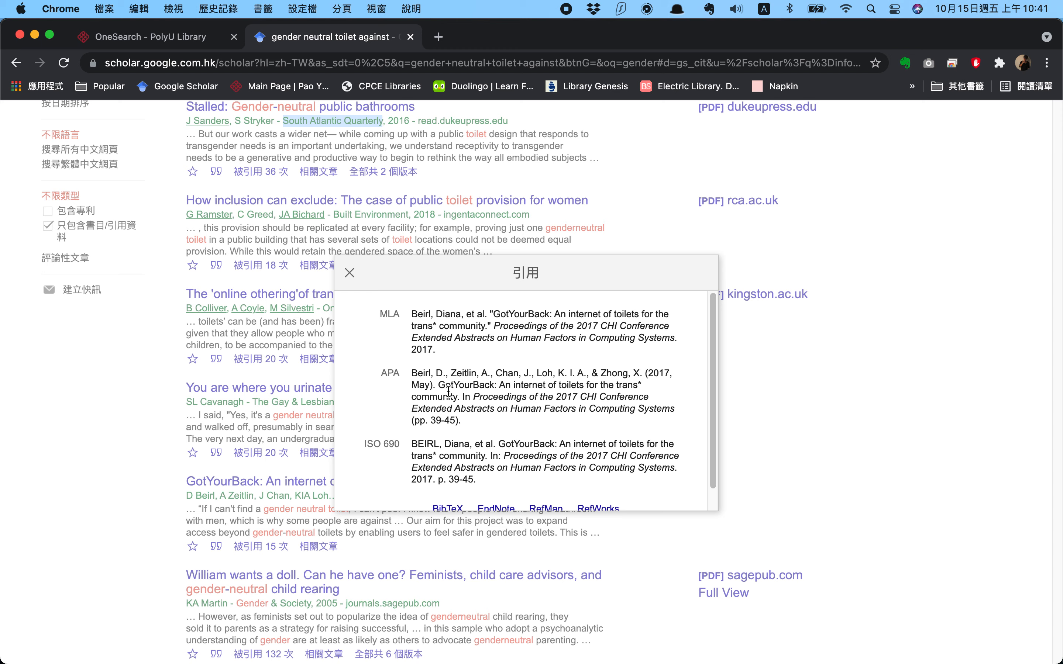
drag(413, 376, 463, 422)
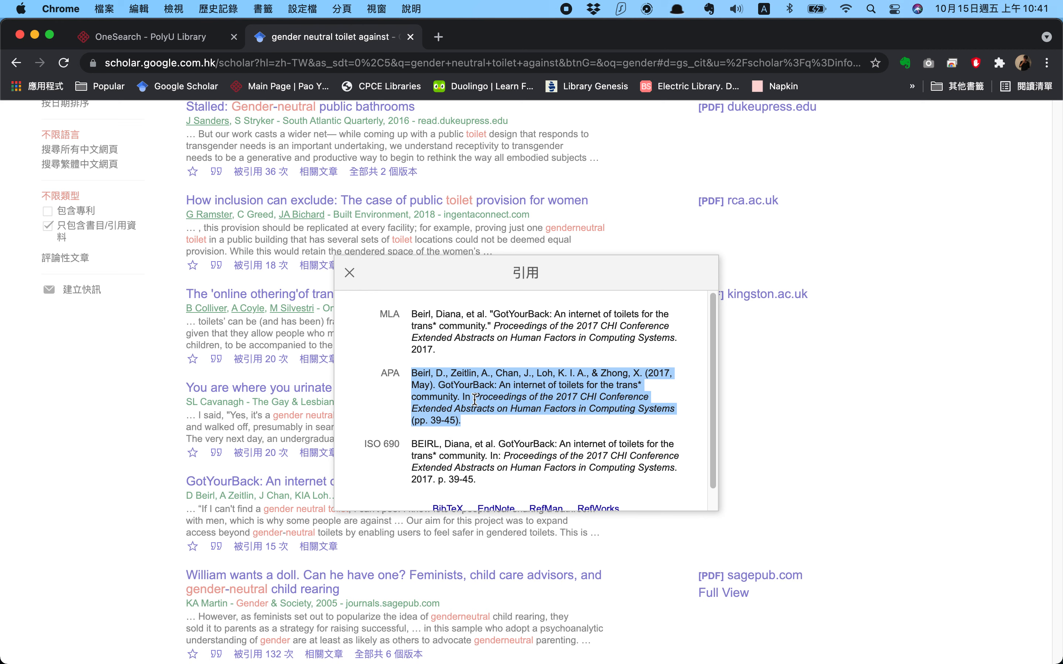
click(475, 400)
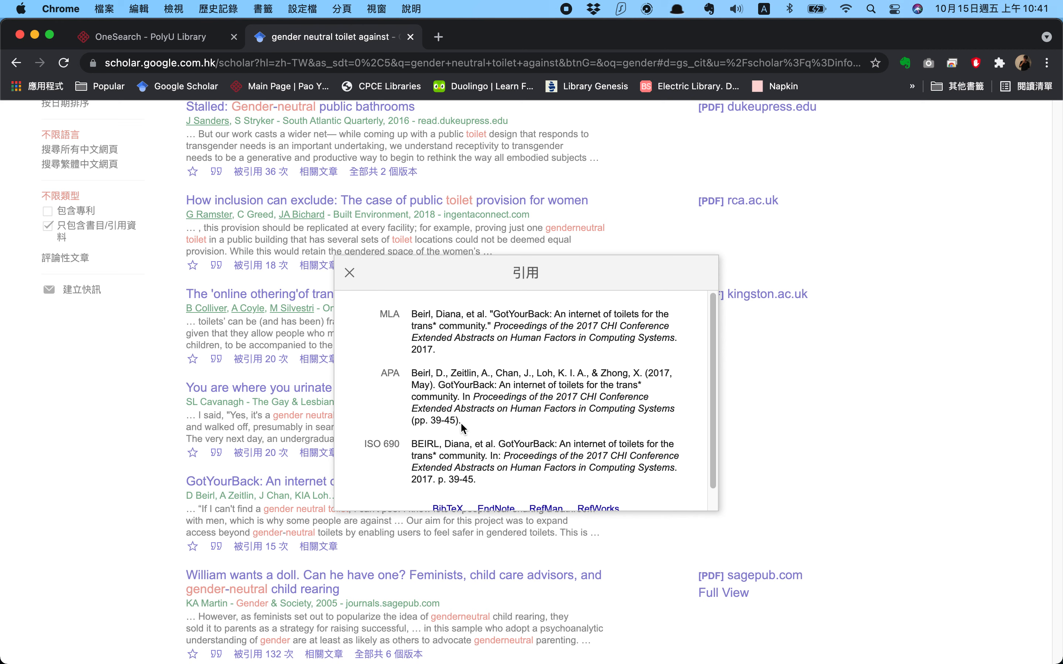
click(351, 274)
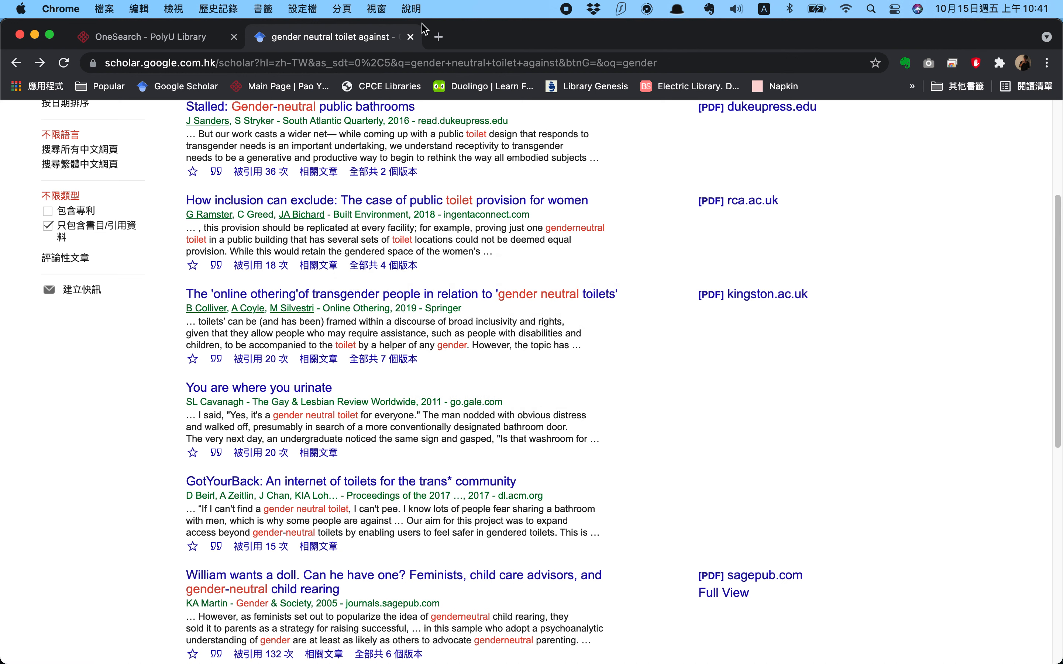
Search Google for "apa website" in a new browser tab and open the official APA Style site, apastyle.apa.org
click(439, 40)
text(apa)
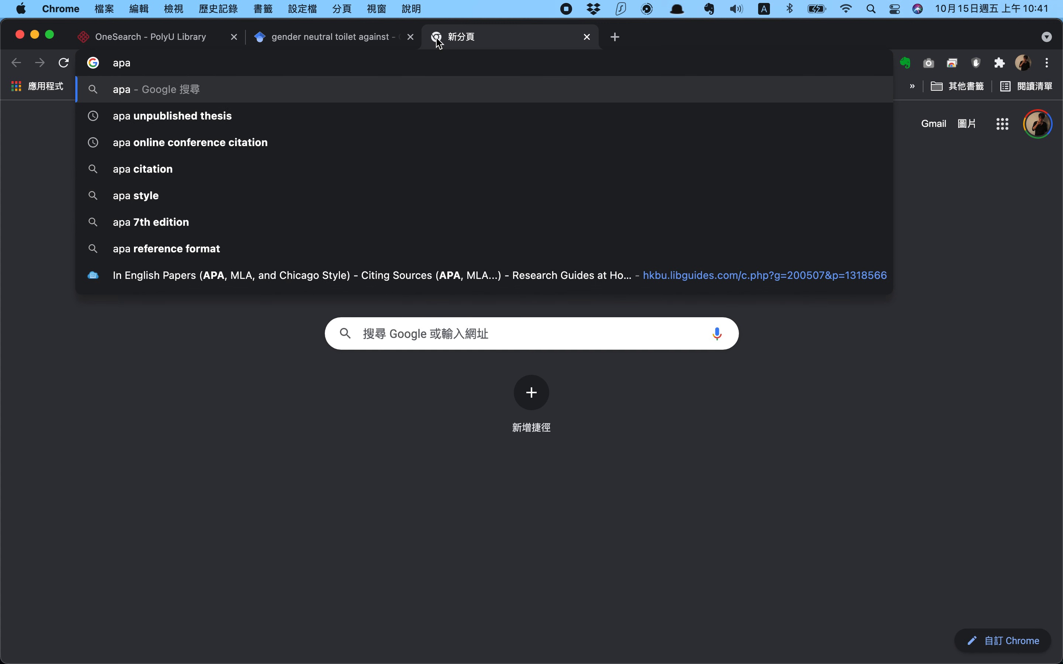
text( website)
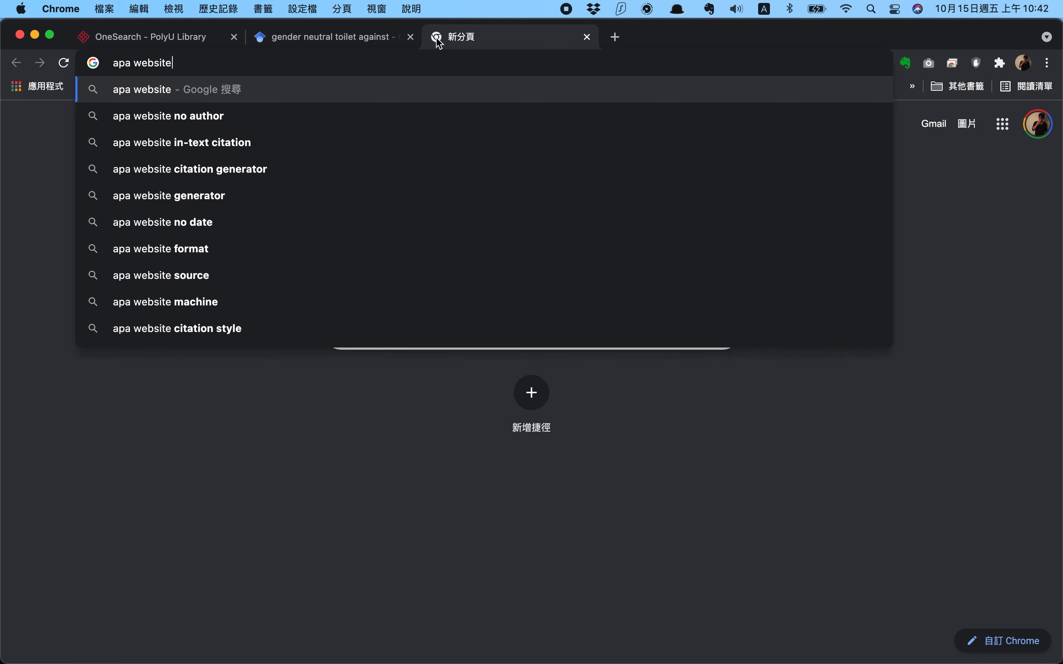
key(Return)
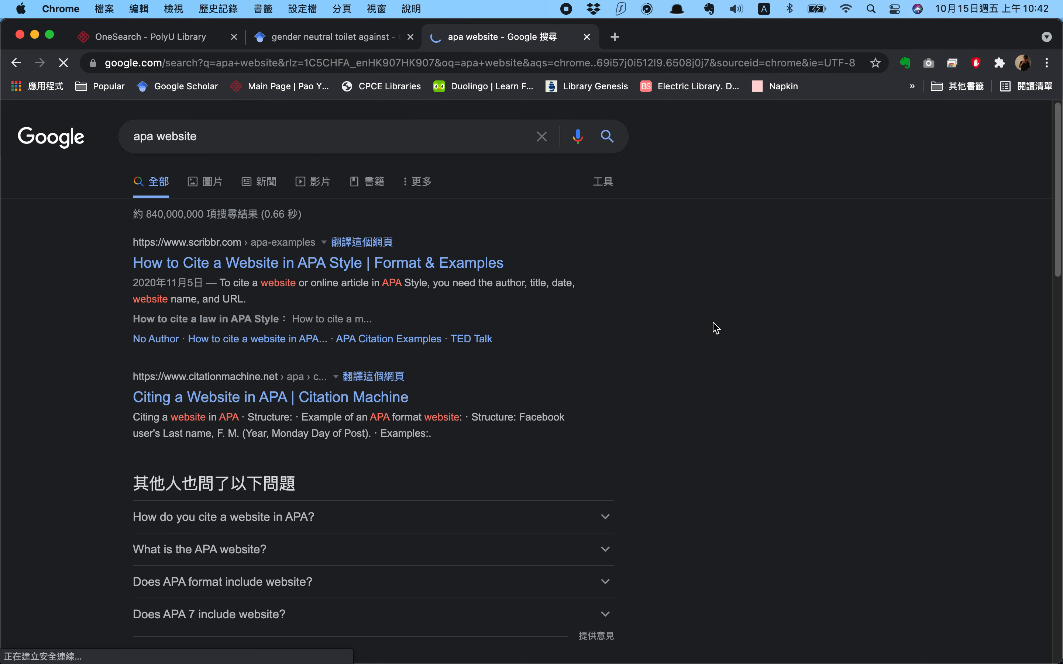
scroll(714, 328, down, 3)
scroll(714, 326, down, 2)
scroll(712, 324, down, 3)
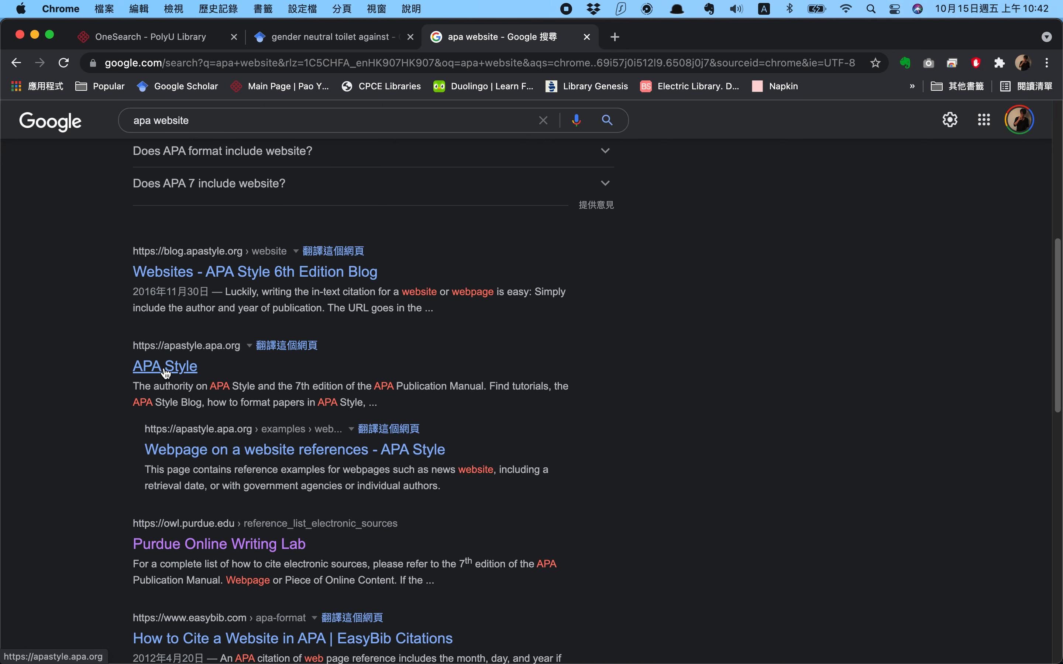
click(166, 373)
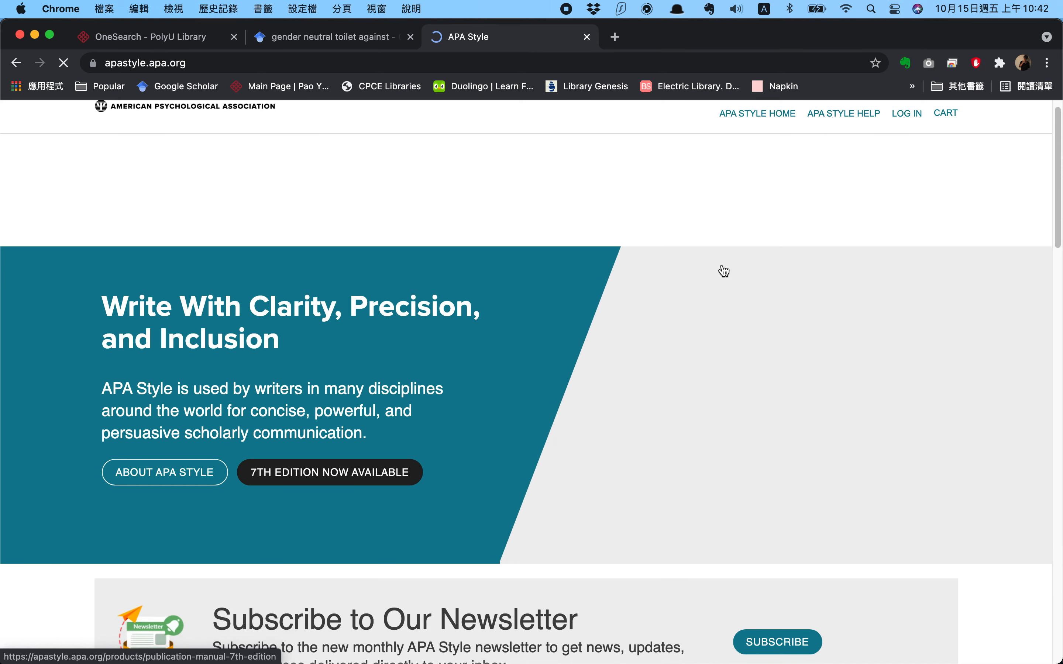
Open the References page of the Style and Grammar Guidelines, dismiss the privacy notice and look over the page
scroll(724, 272, down, 3)
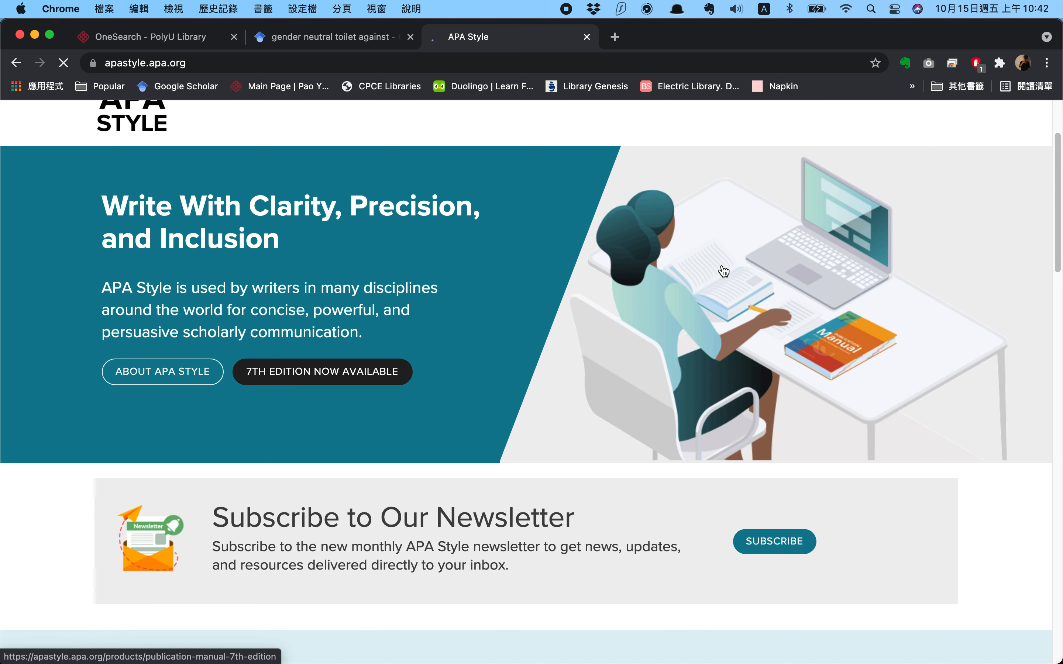
scroll(724, 272, down, 7)
scroll(723, 270, up, 7)
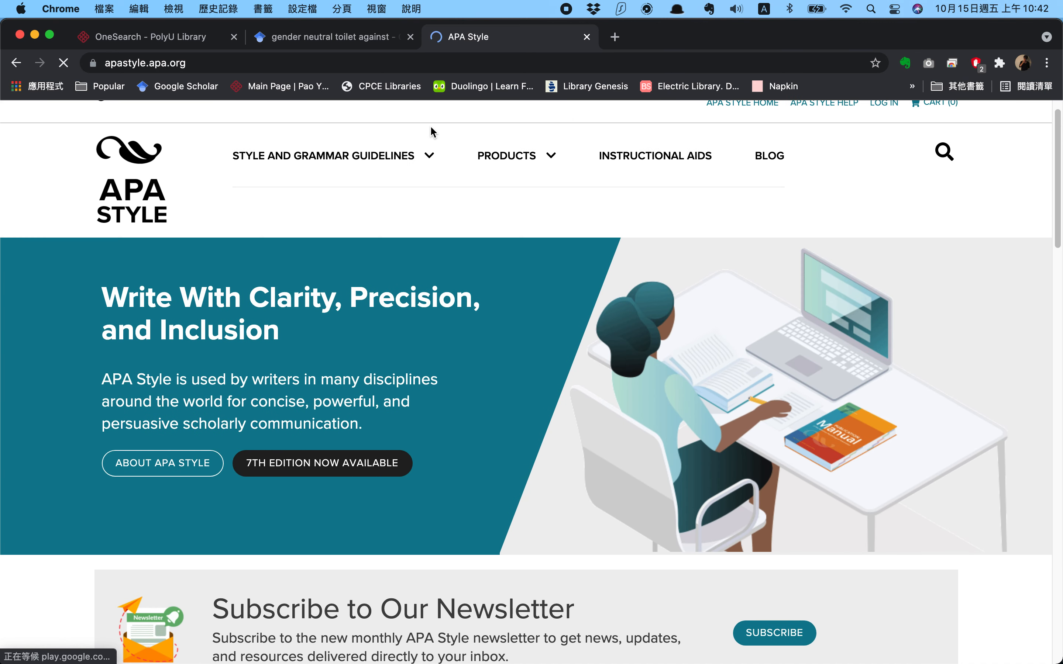
click(368, 161)
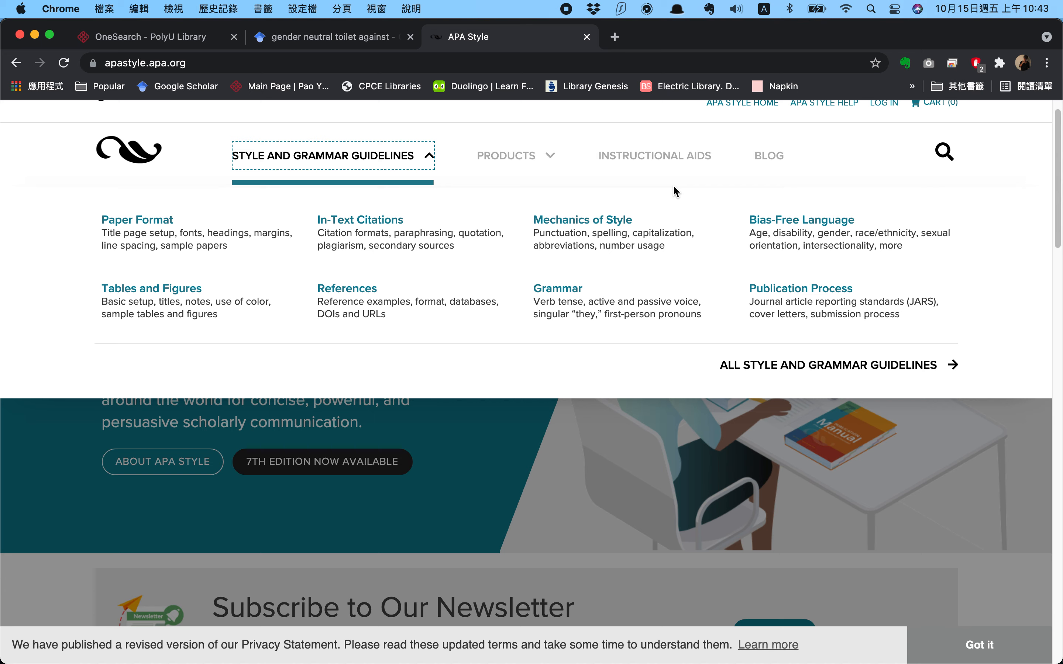
click(343, 295)
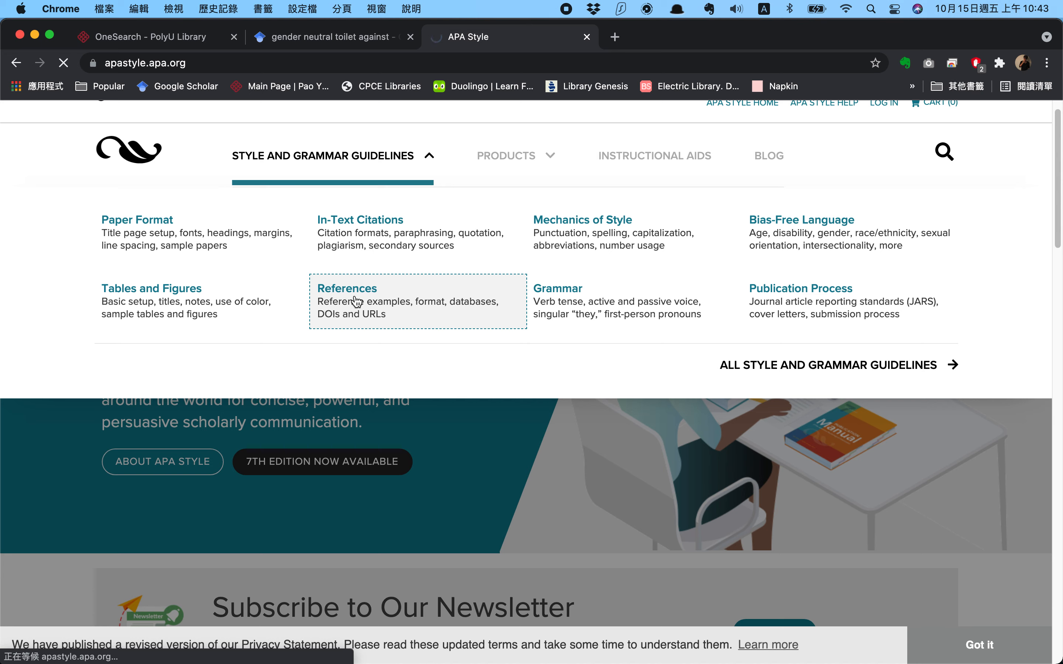
click(981, 645)
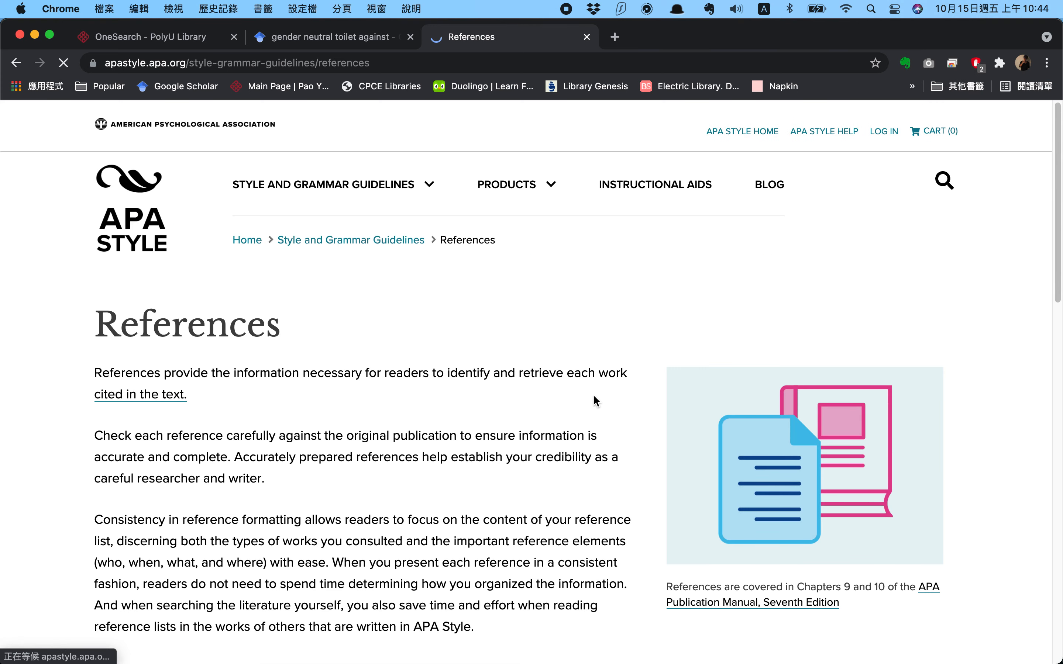
scroll(593, 395, down, 5)
scroll(591, 392, up, 5)
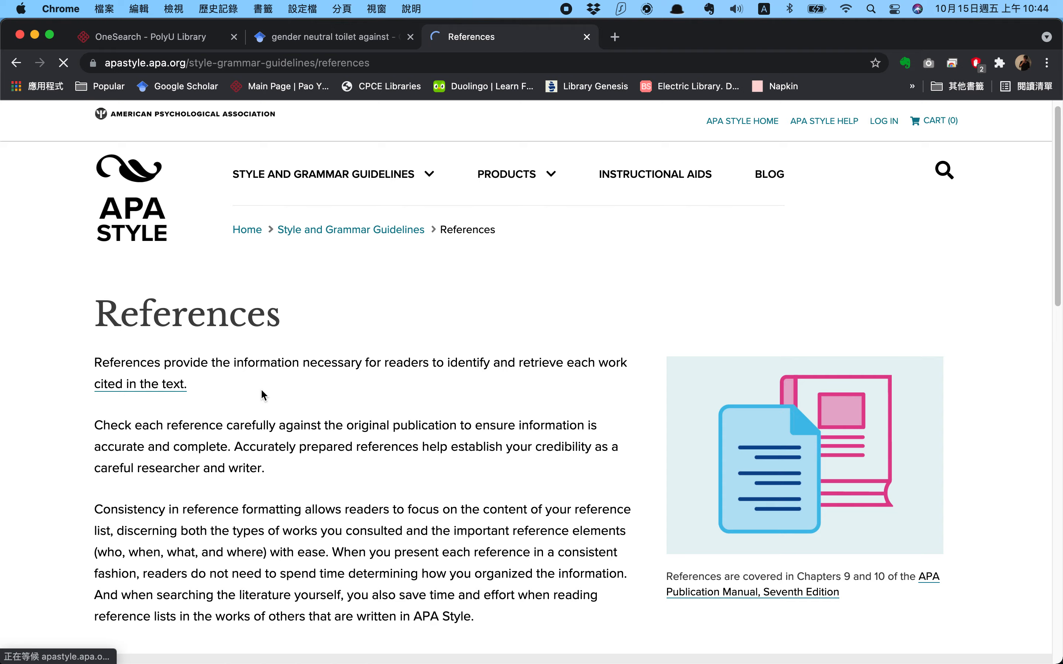
Look over the introduction and the guideline topics on the APA Style References page, as far as Additional resources
scroll(261, 389, down, 5)
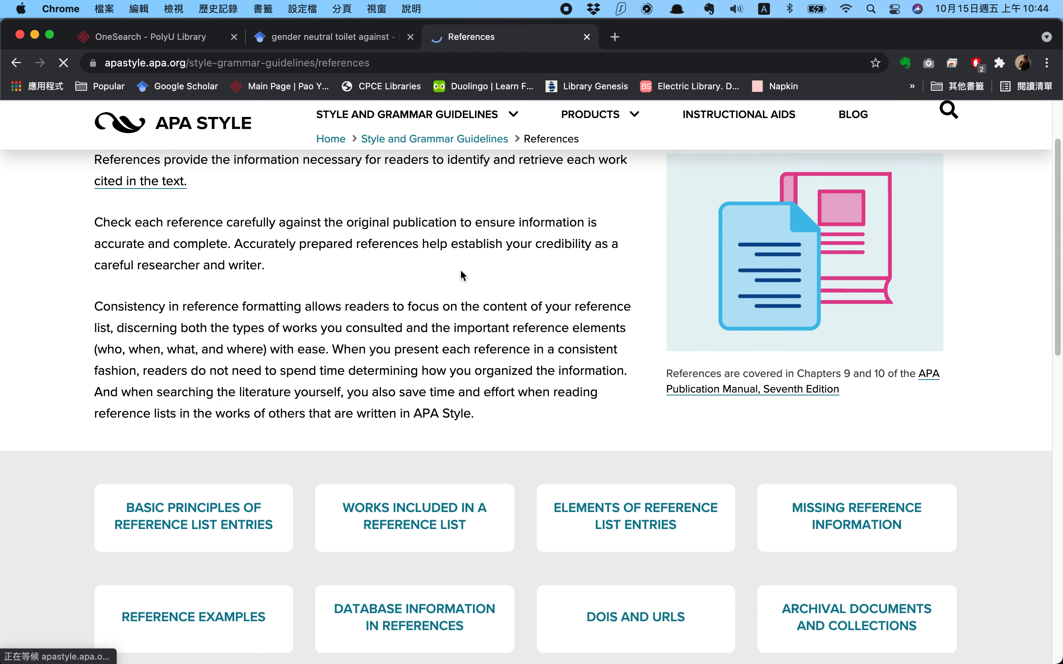
scroll(460, 270, down, 3)
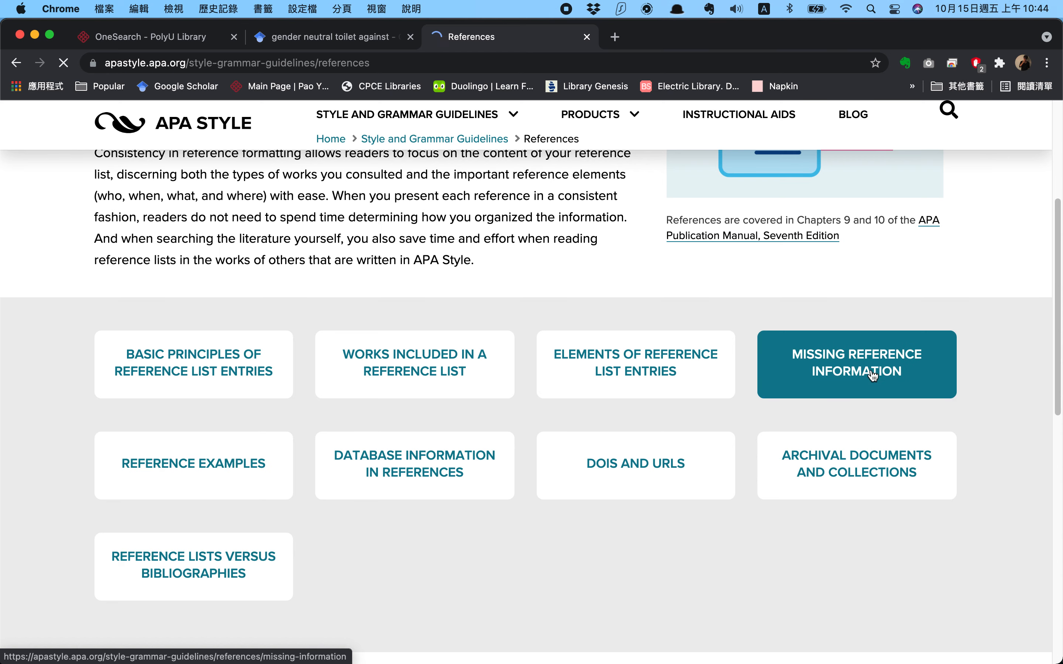
scroll(715, 374, down, 5)
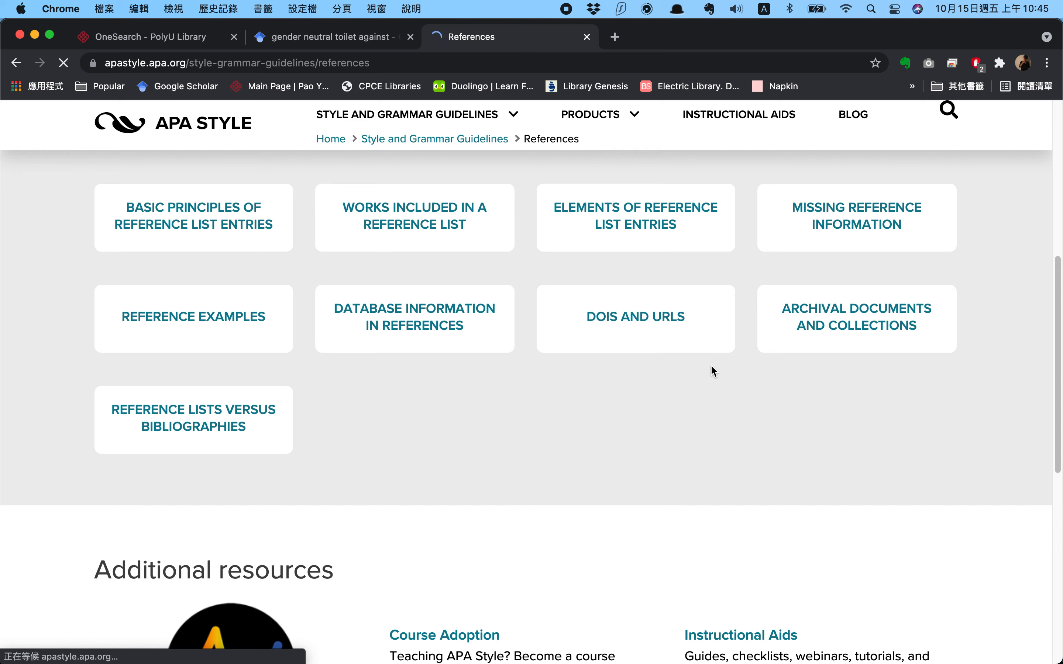
Switch to EndNote and Word to review the imported reference and the document's reference list, and return to Chrome
key(super+Tab)
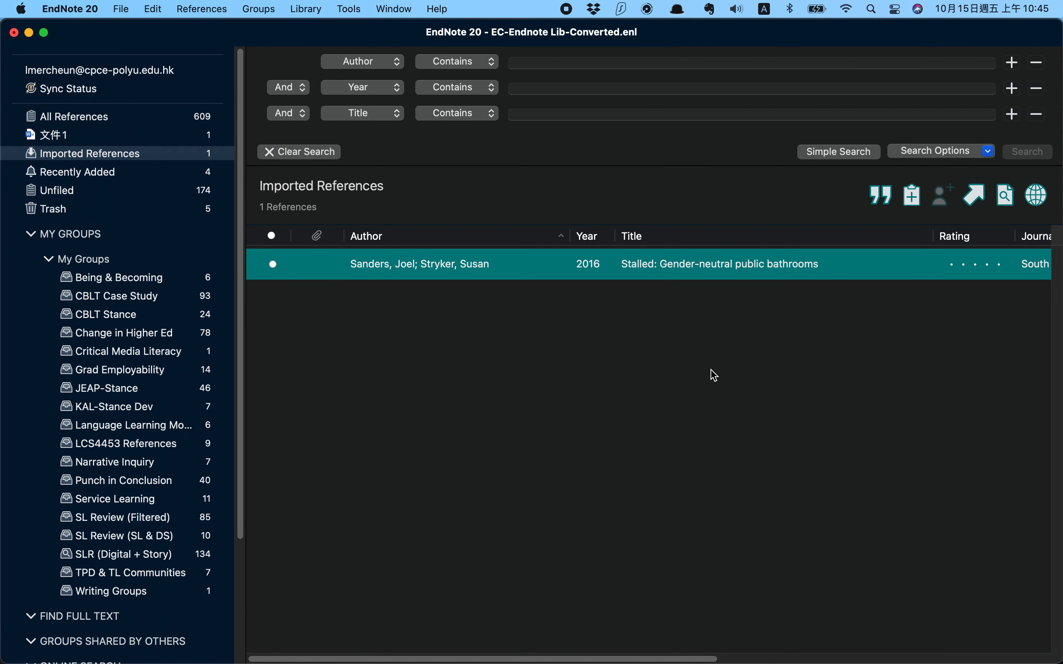
key(super+Tab)
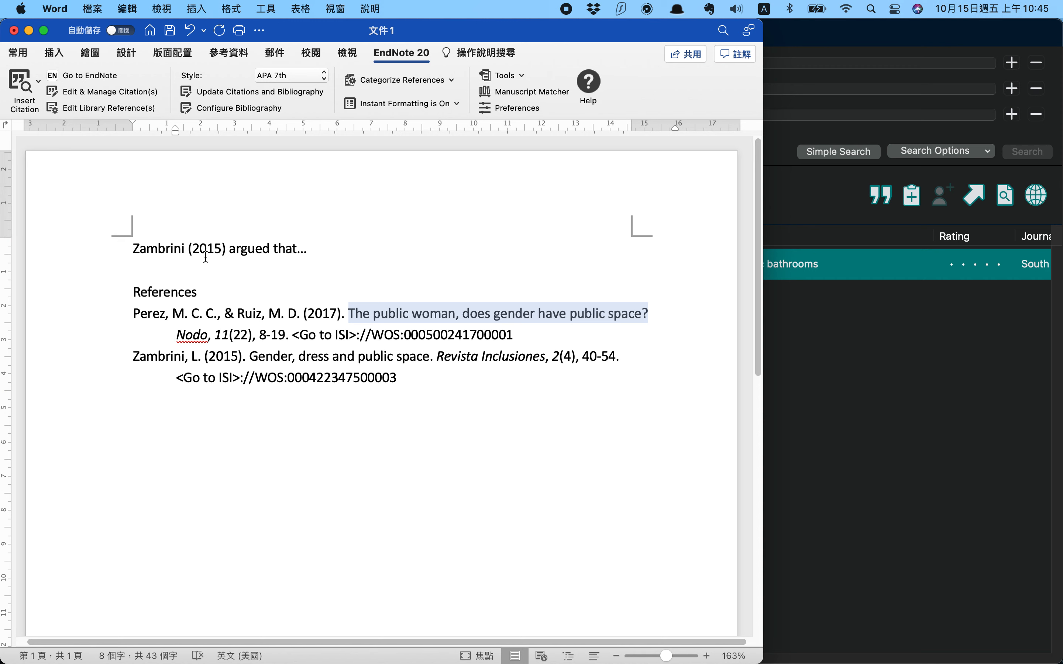
click(882, 433)
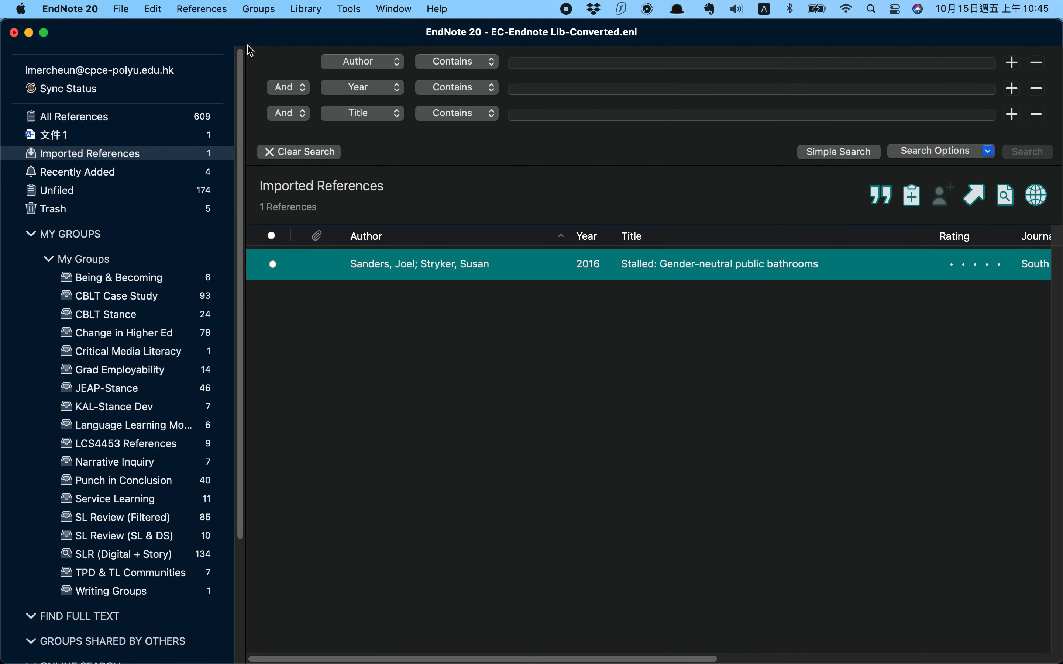
key(super+Tab)
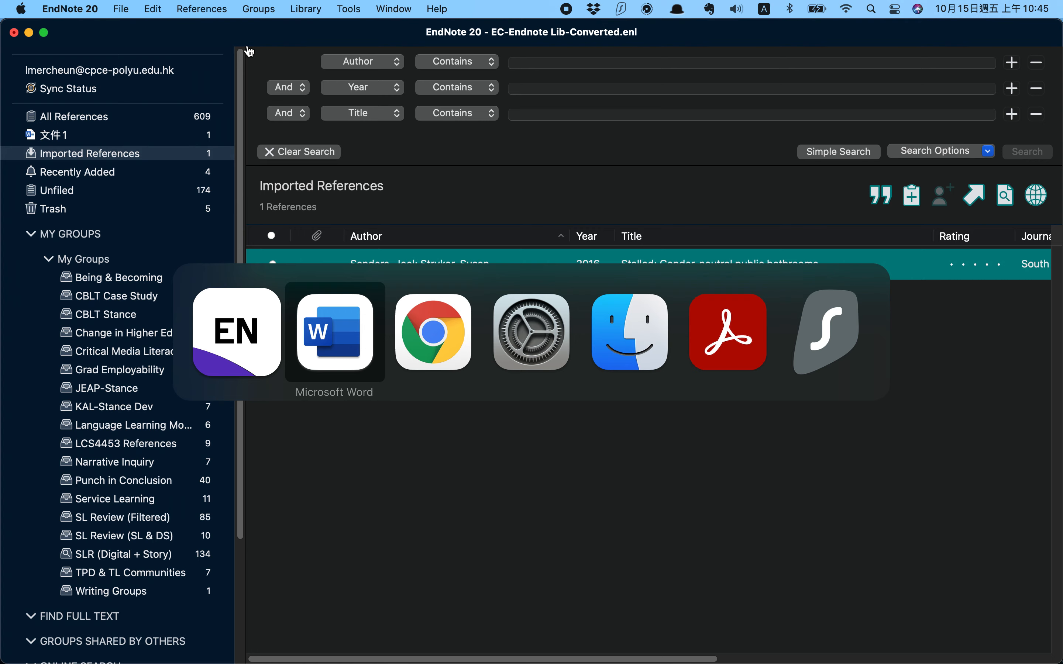
key(super+Tab)
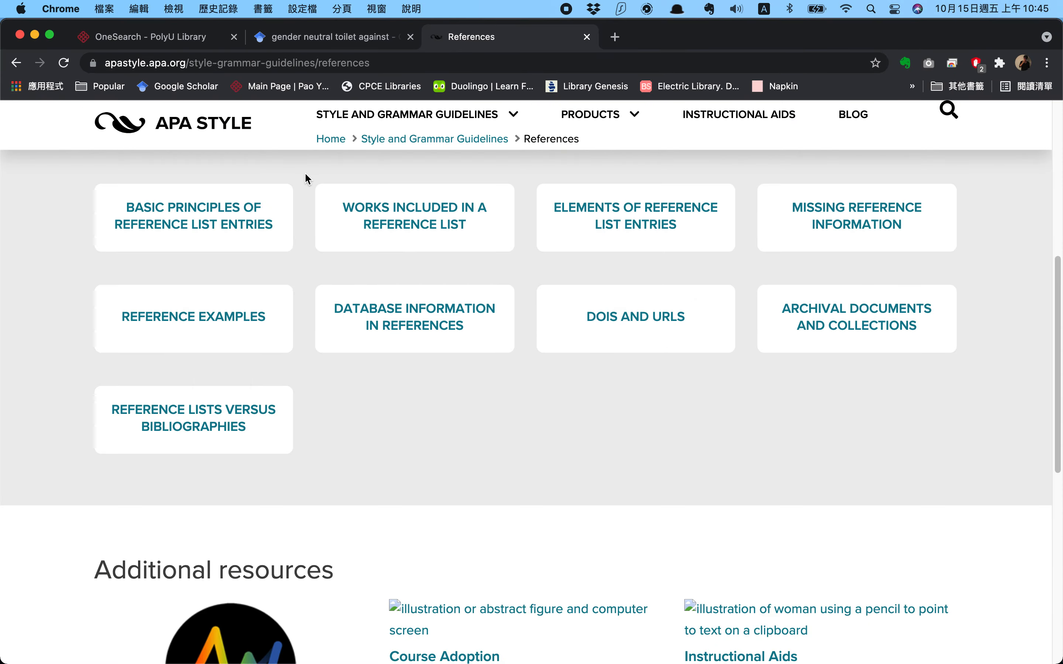
Go back to the OneSearch start page from the PolyU Library search results and view the search scope options
click(159, 38)
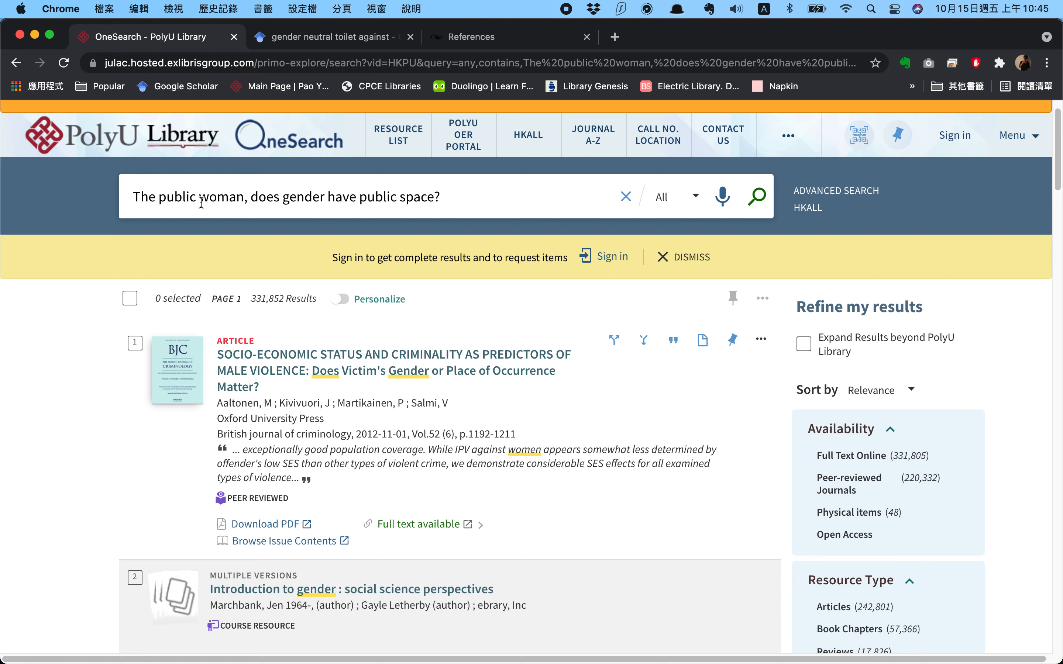
click(324, 153)
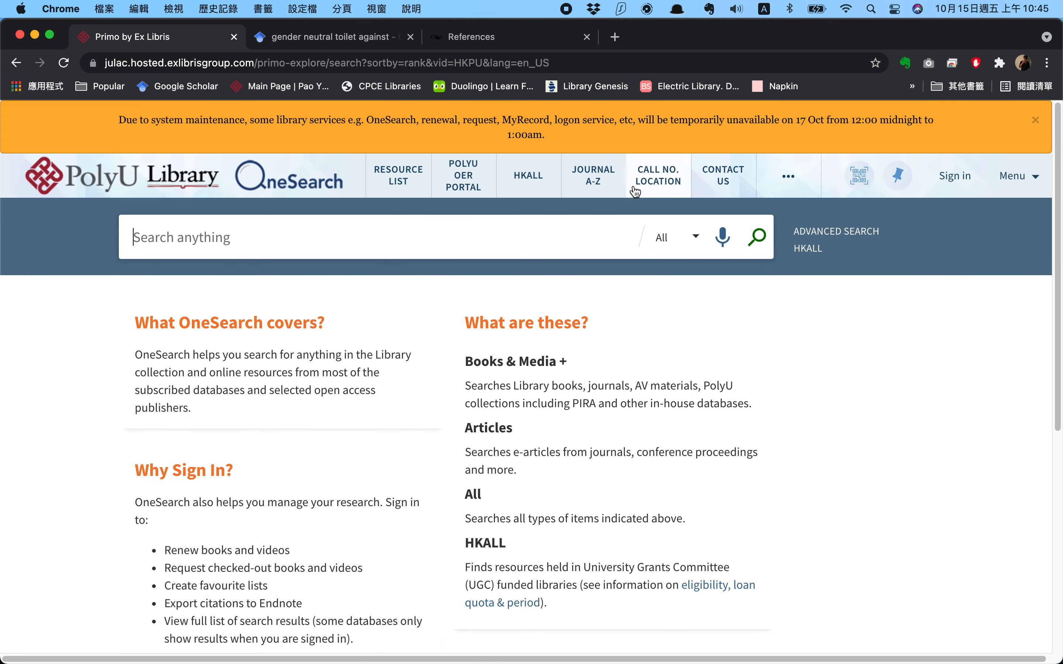
click(696, 243)
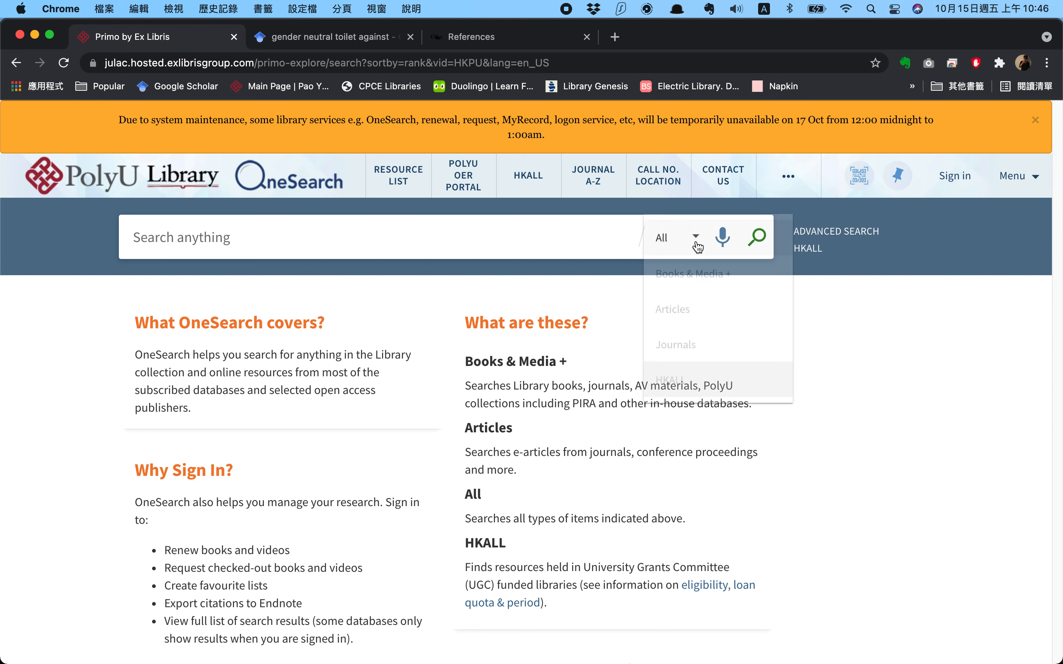
click(376, 310)
Open the Pao Yue-kong Library main page and list its databases whose names start with S
click(156, 186)
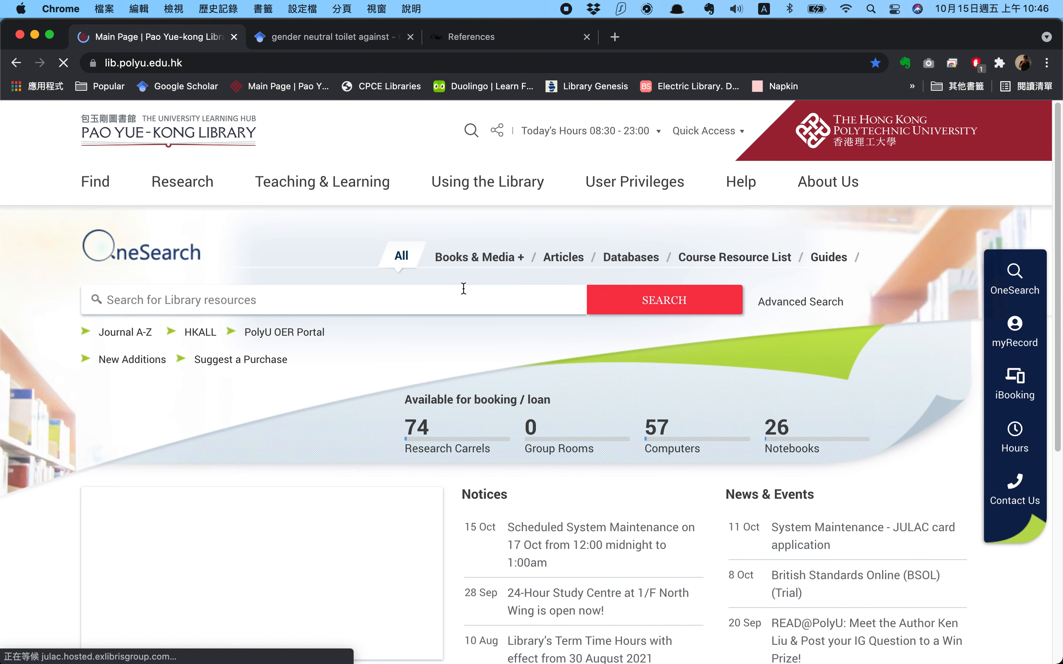
click(637, 257)
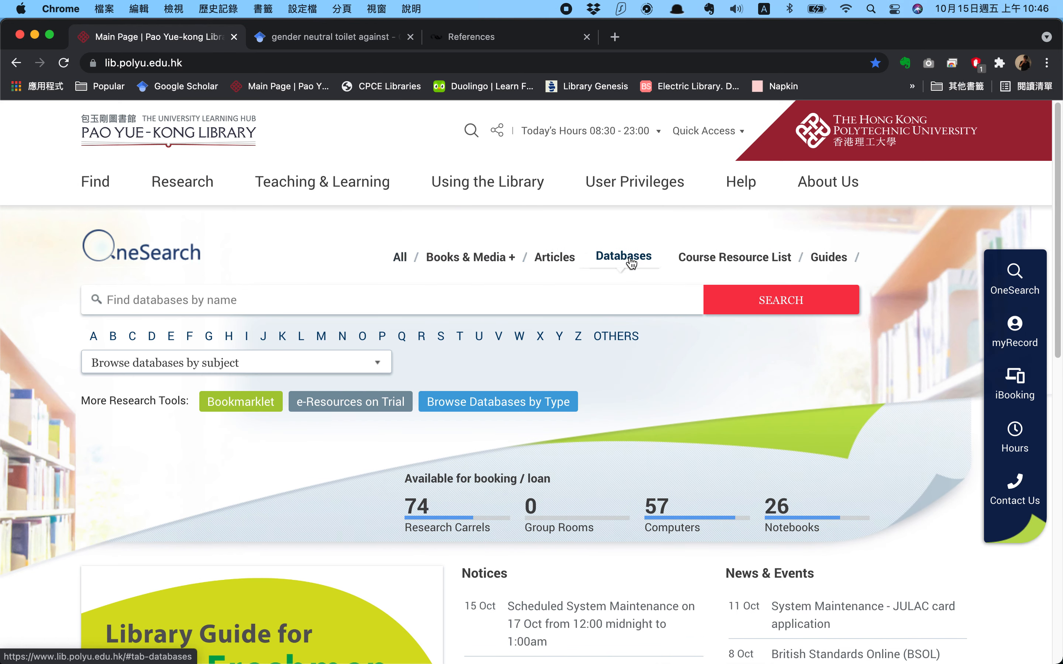
click(441, 337)
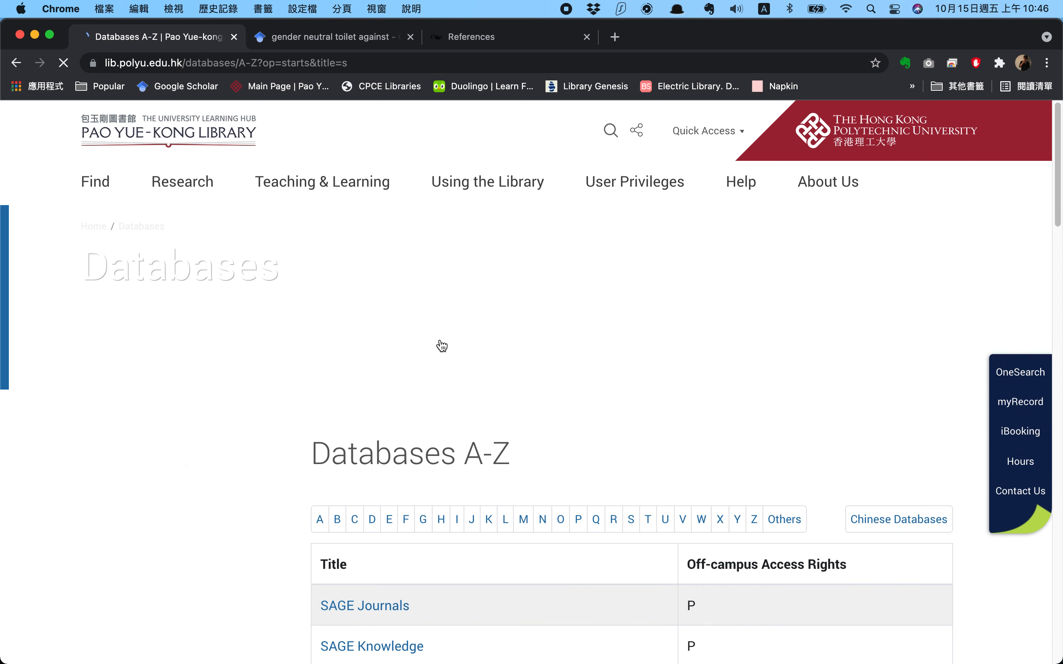
Open the Social Sciences Citation Index (SSCI) entry from the database list and follow it to the Web of Science online search page
scroll(395, 383, down, 10)
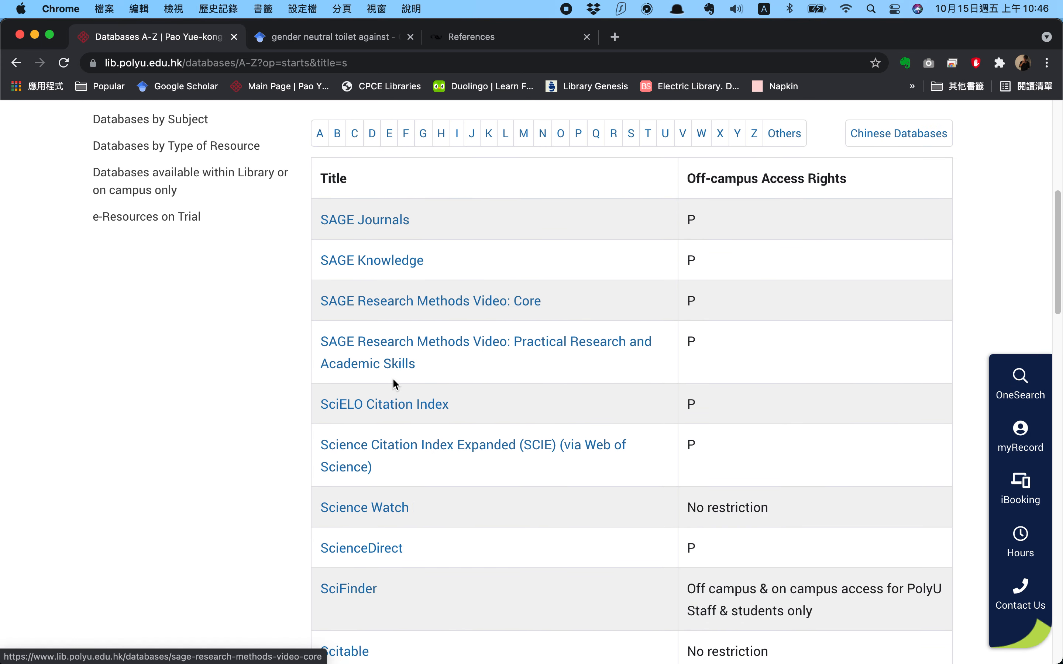
scroll(394, 380, down, 6)
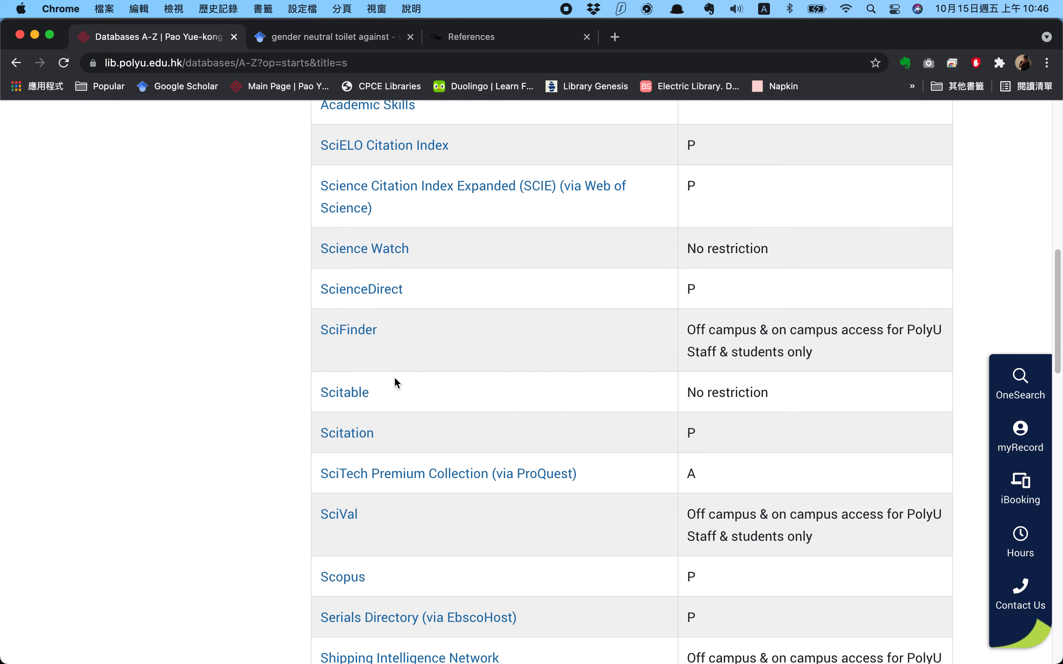
scroll(394, 378, down, 9)
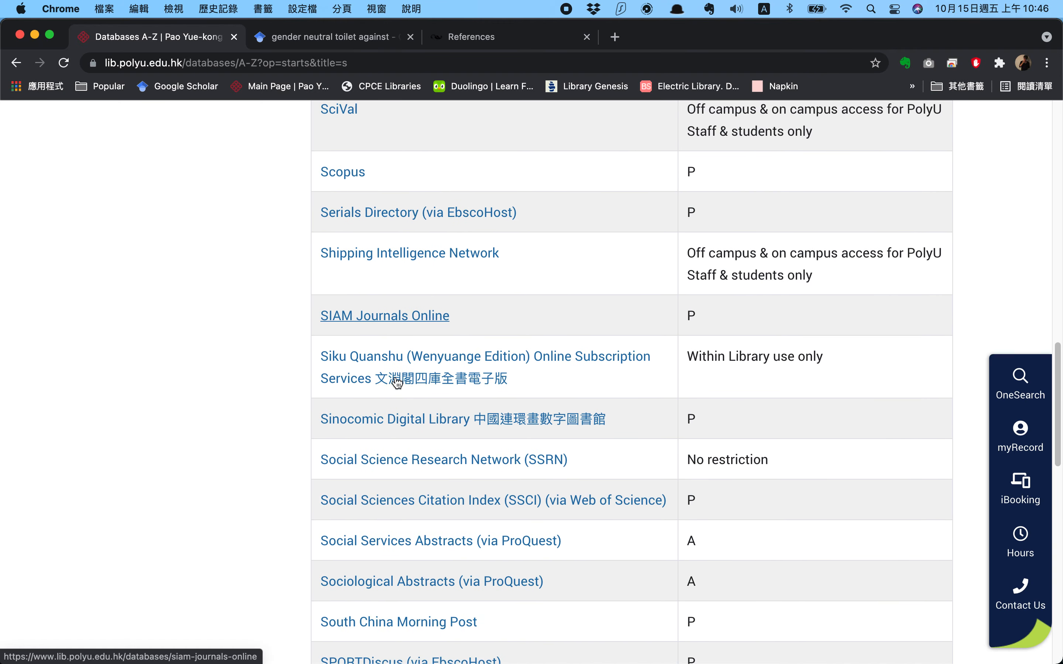
scroll(397, 381, down, 3)
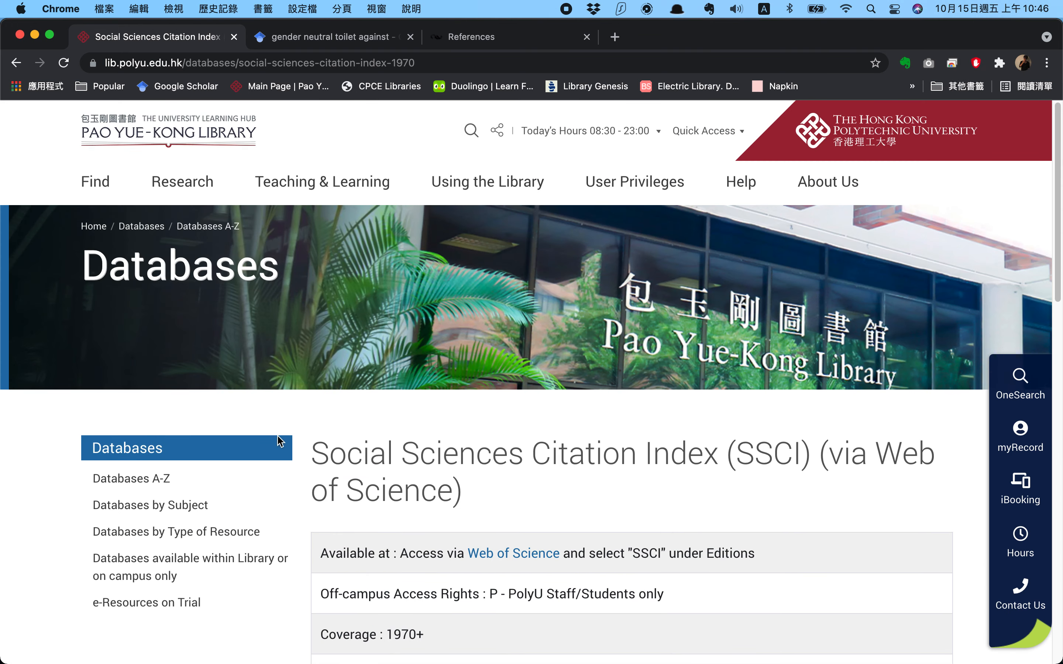
scroll(347, 434, down, 6)
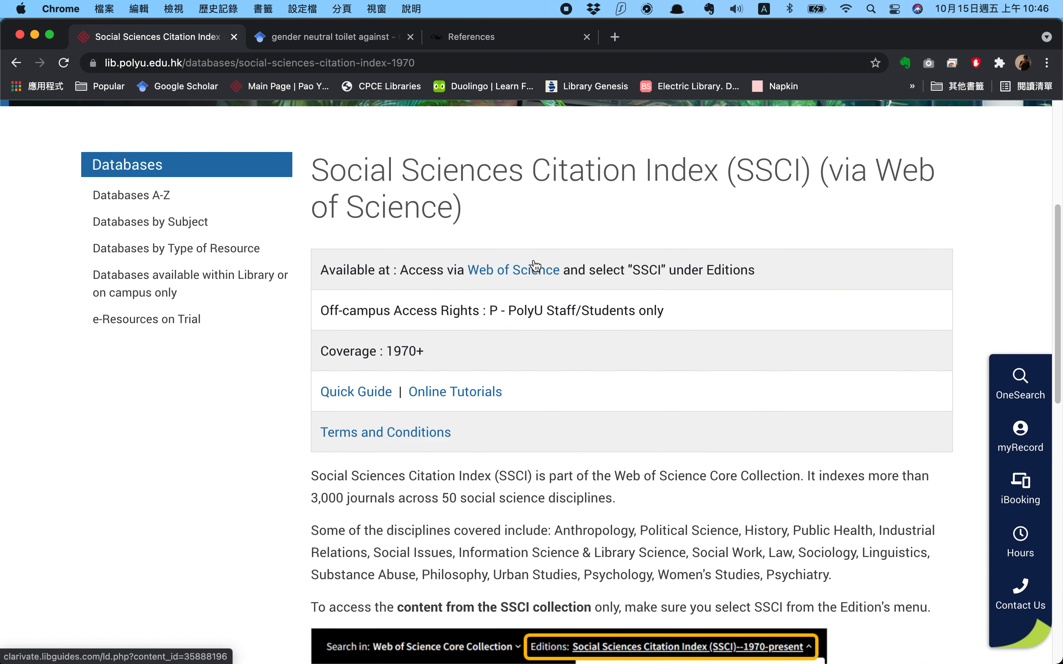
click(525, 276)
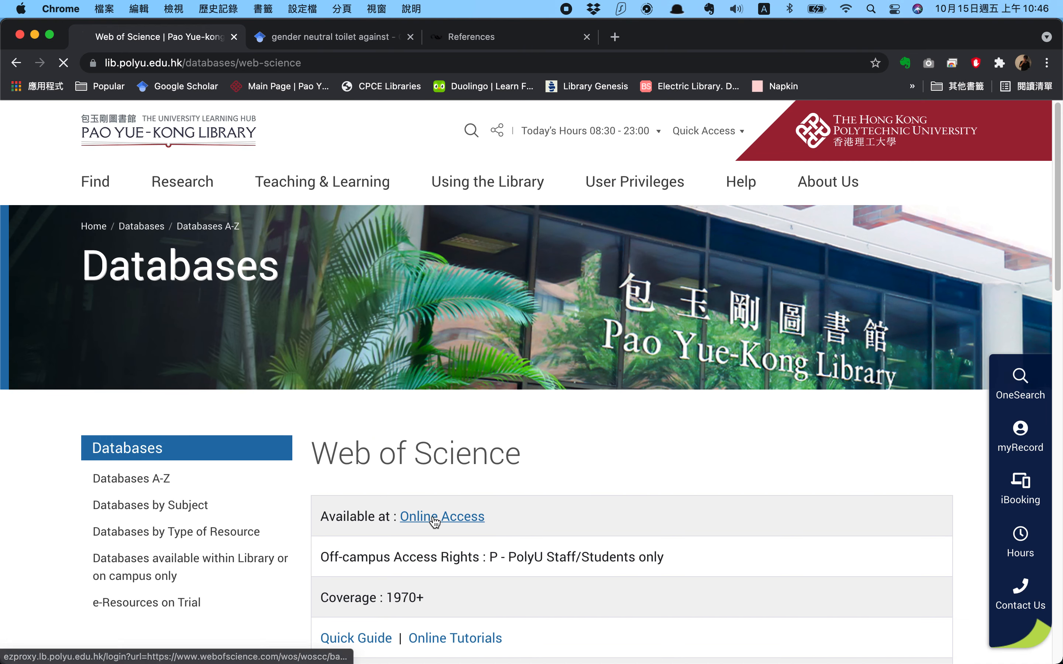
click(435, 521)
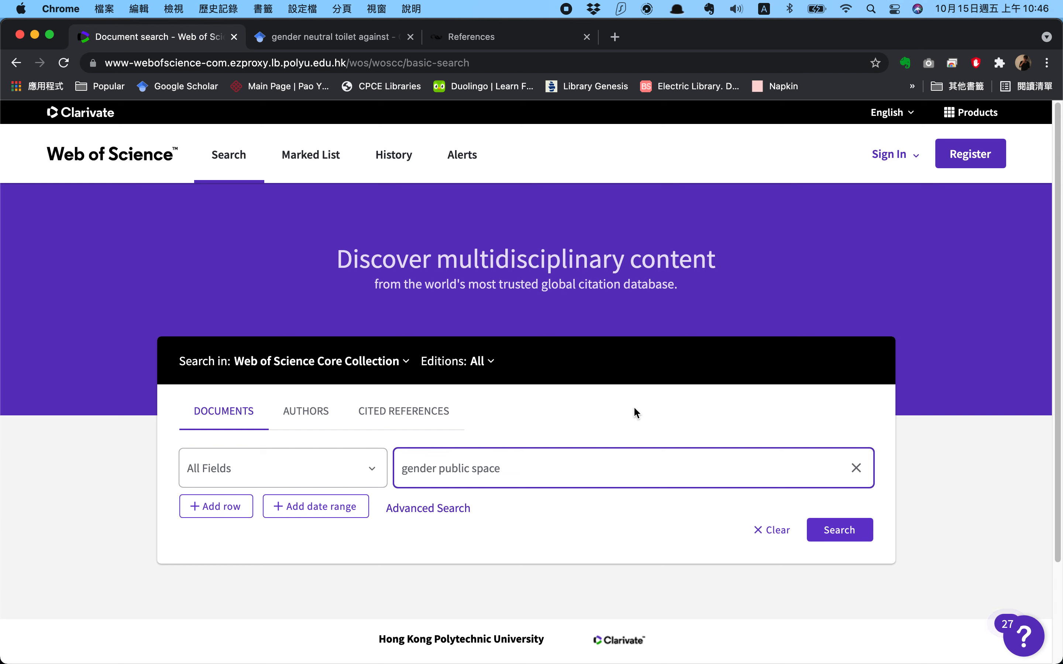
Return to the Google Scholar results for "gender neutral toilet against" and view the first results of the list
click(312, 45)
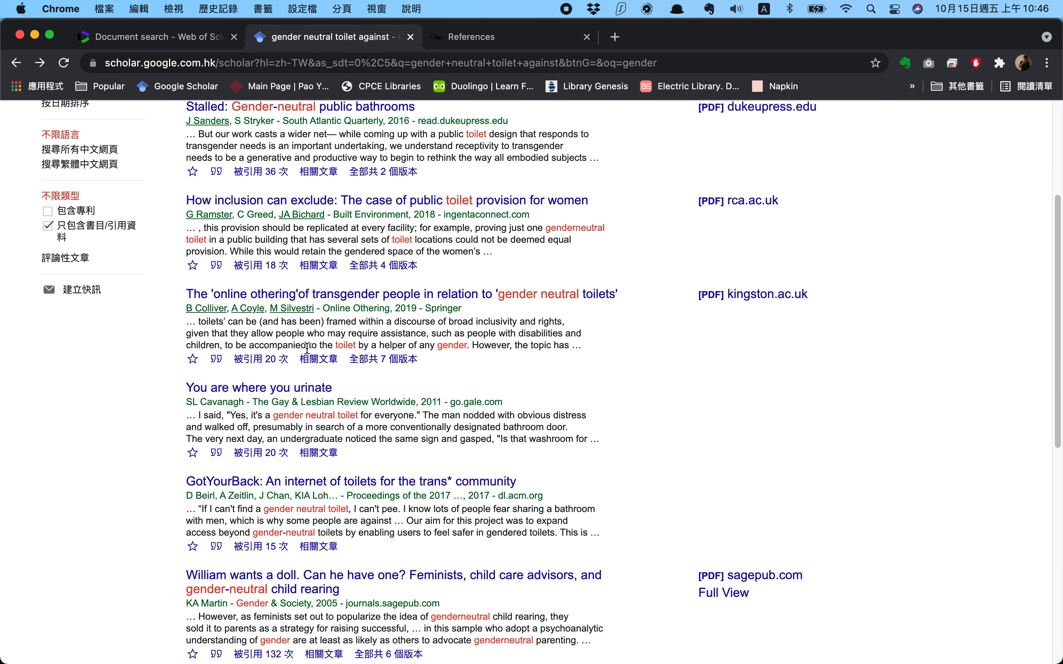
scroll(307, 347, up, 5)
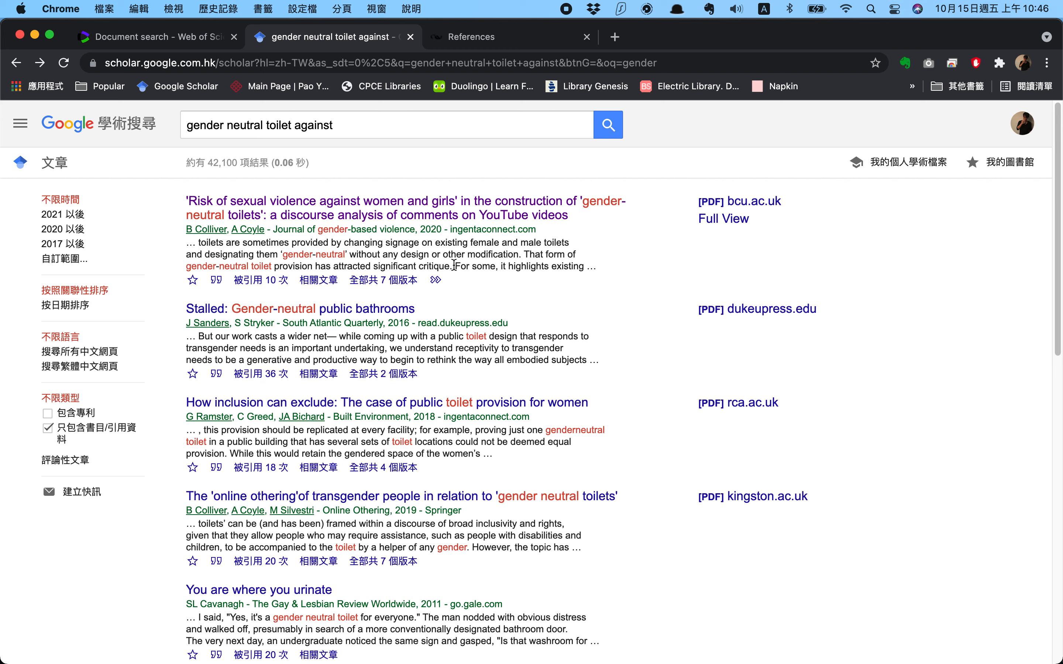